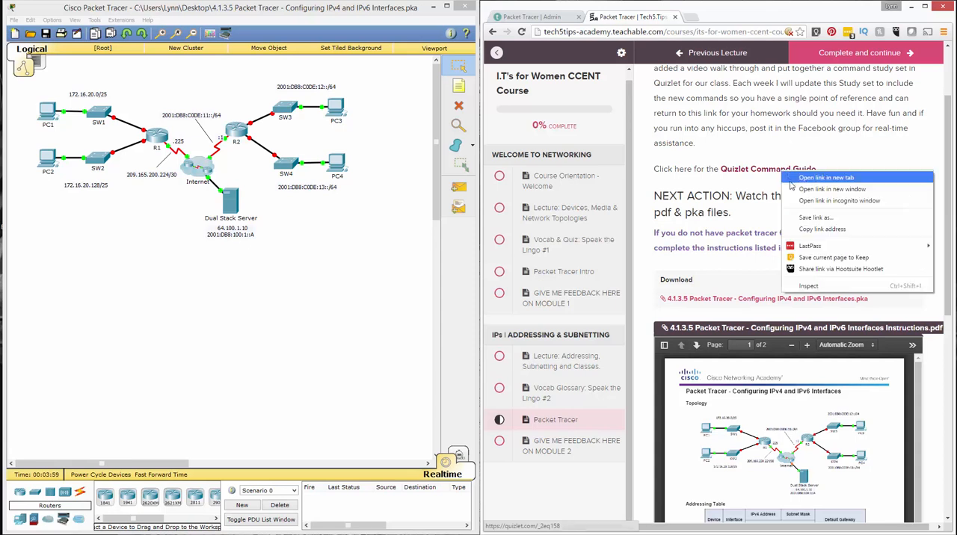
Review the command list in the Quizlet command guide and close the guide
click(720, 21)
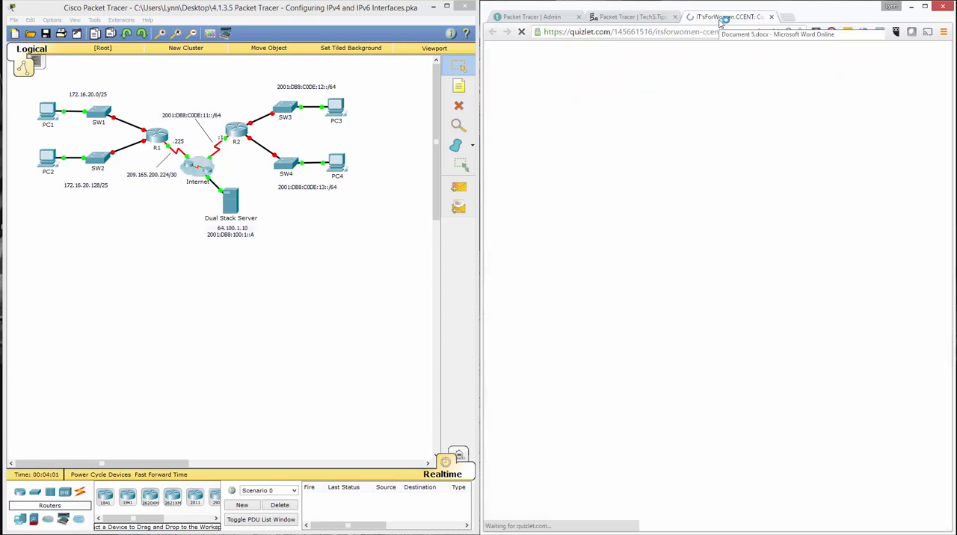
scroll(683, 311, down, 2)
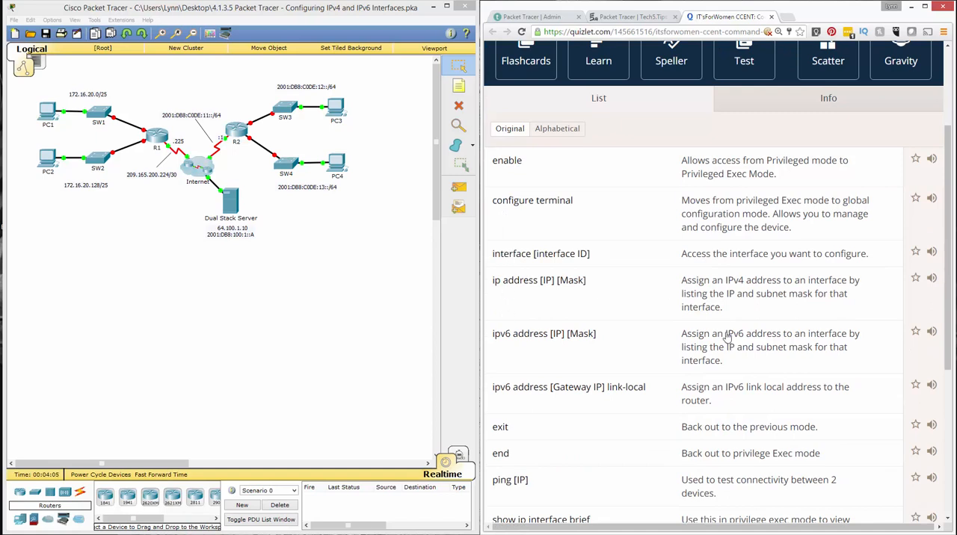
scroll(713, 411, down, 4)
scroll(617, 322, up, 3)
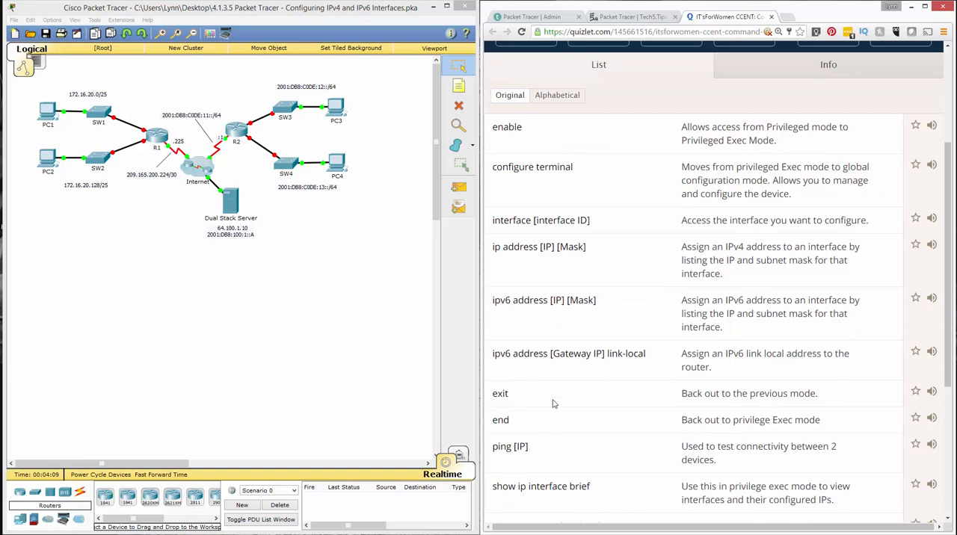
scroll(574, 393, down, 1)
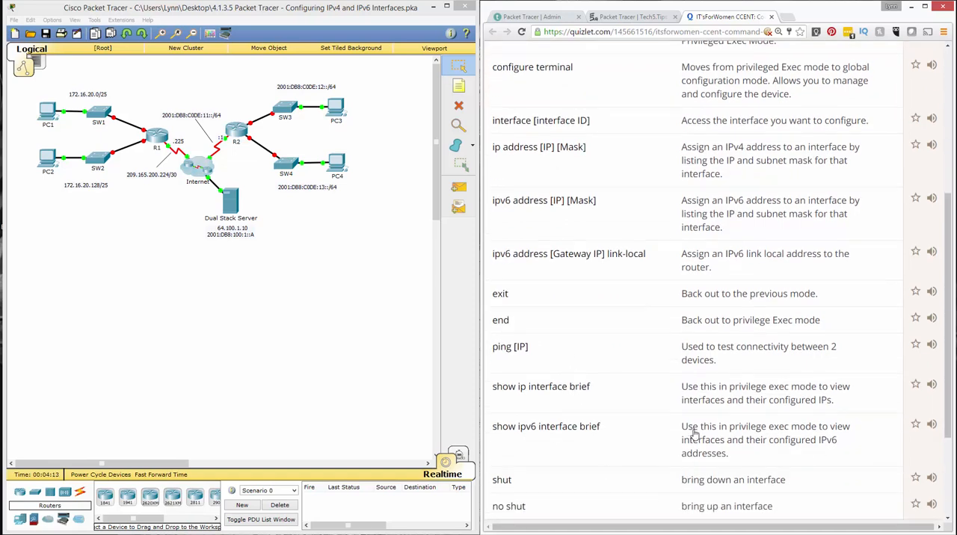
scroll(722, 398, up, 4)
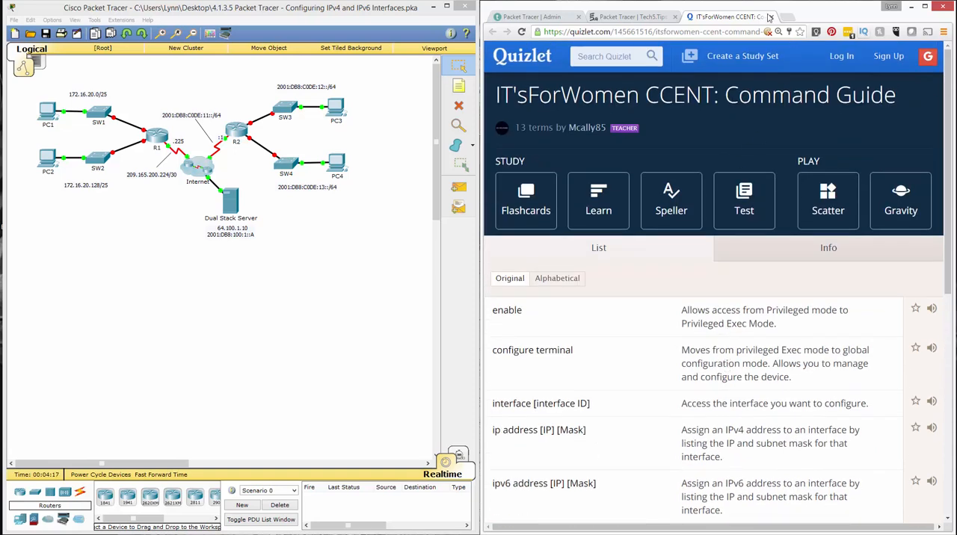
click(770, 17)
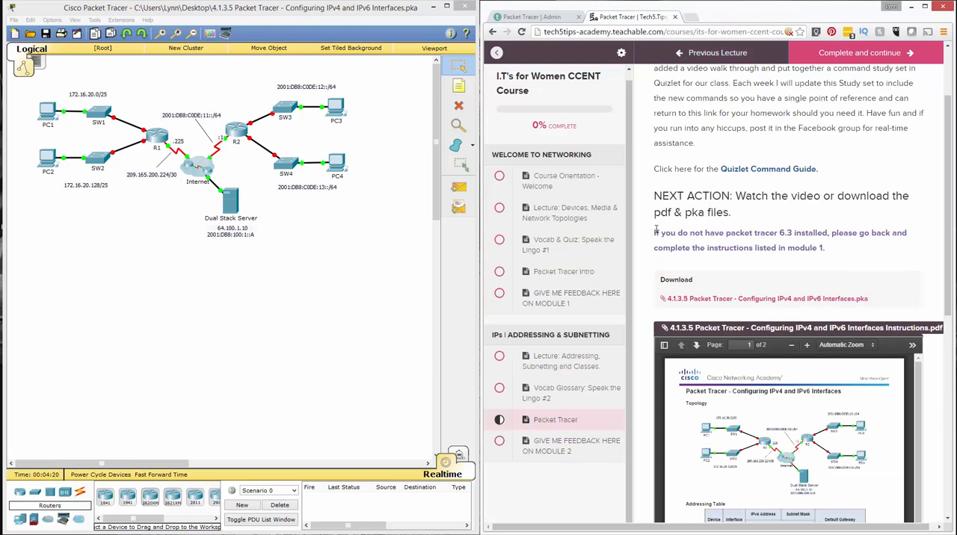
Download the 4.1.3.5 Packet Tracer - Configuring IPv4 and IPv6 Interfaces Instructions PDF from the lesson page and open it
drag(653, 232, 893, 243)
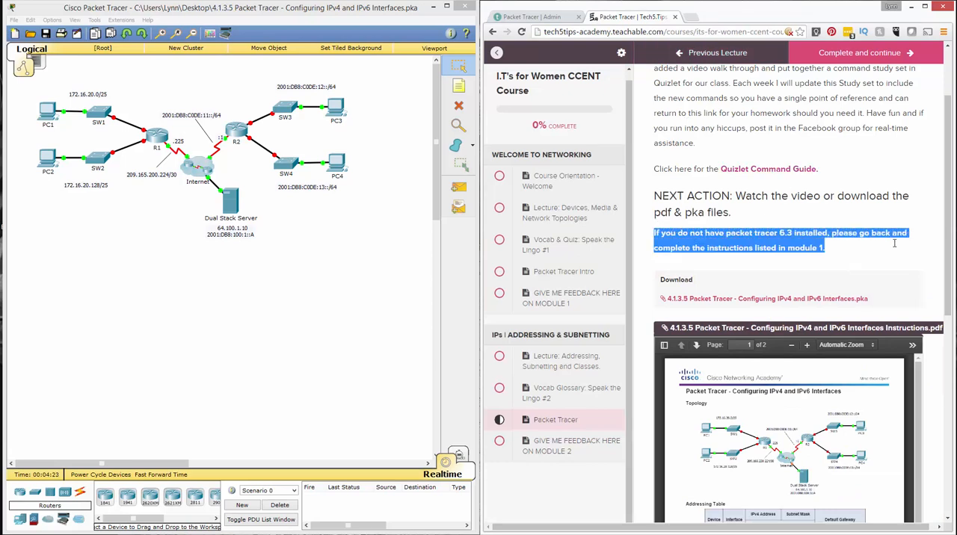
click(847, 252)
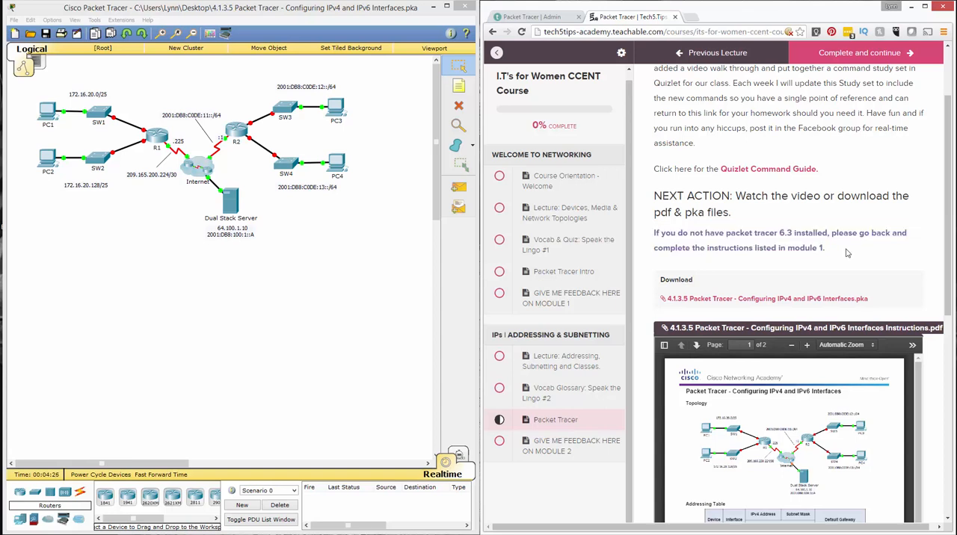
scroll(742, 294, down, 2)
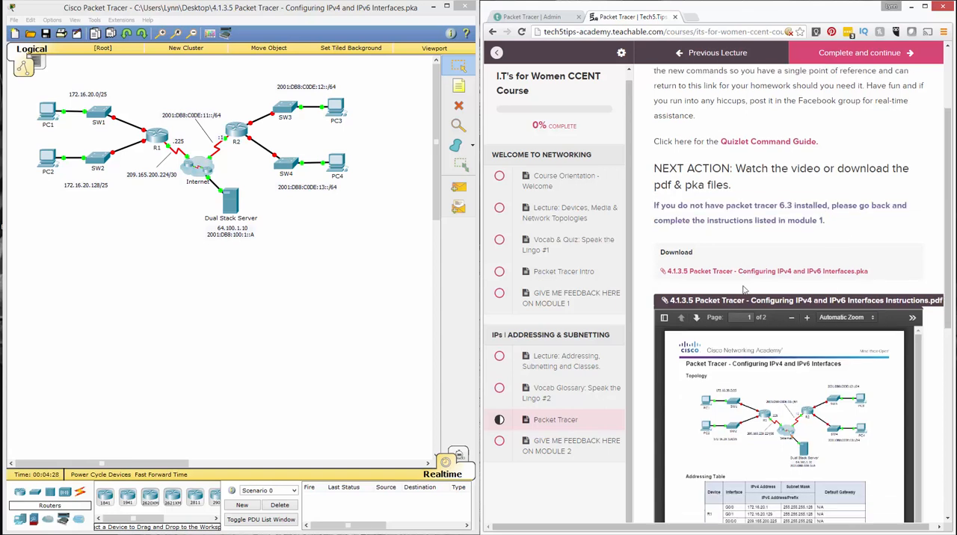
scroll(747, 299, down, 5)
scroll(758, 388, down, 5)
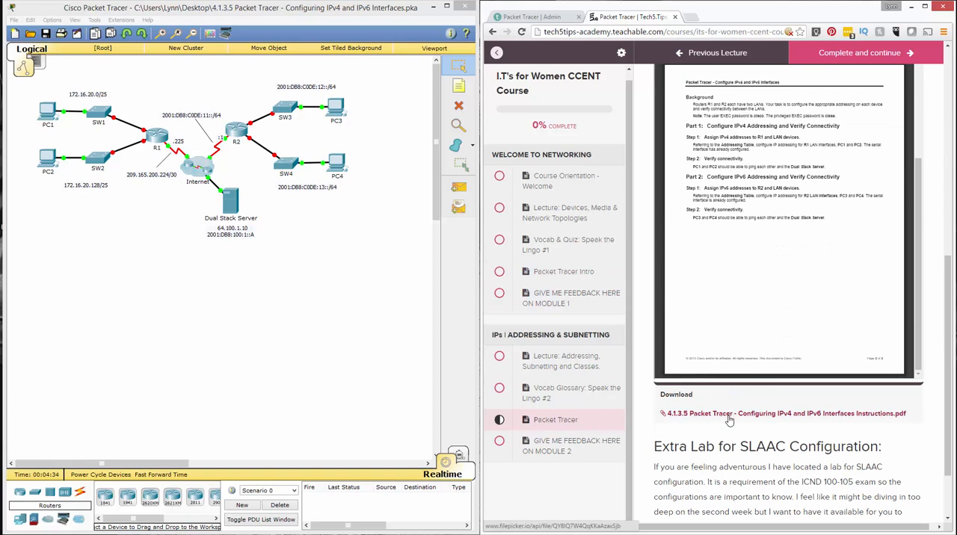
click(729, 421)
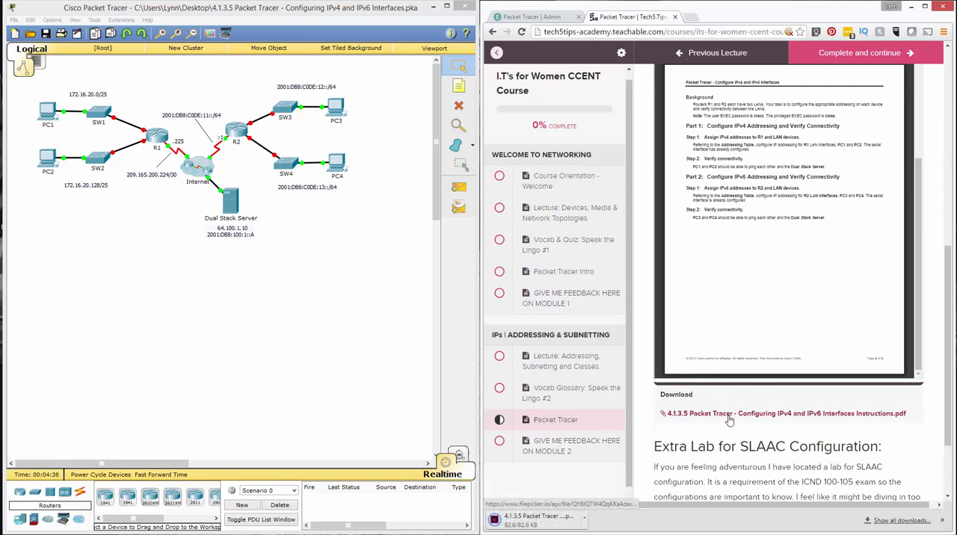
click(581, 522)
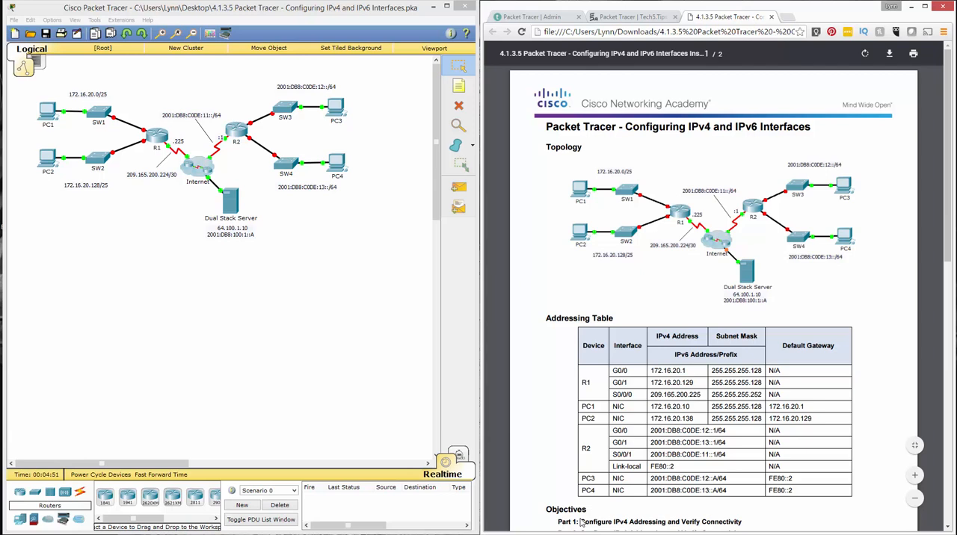
Read the addressing table, the objectives and the Part 1 and Part 2 tasks in the instructions PDF
scroll(581, 523, down, 4)
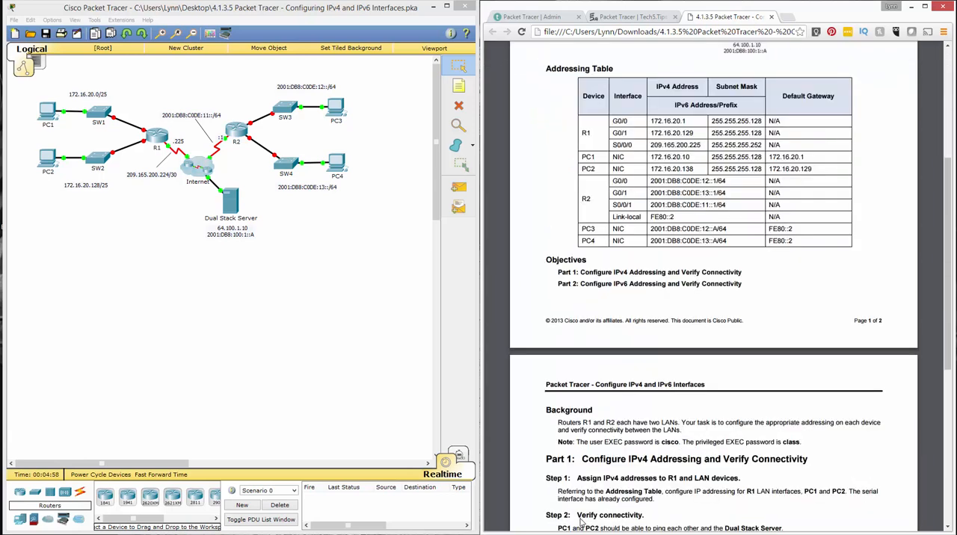
scroll(580, 524, down, 2)
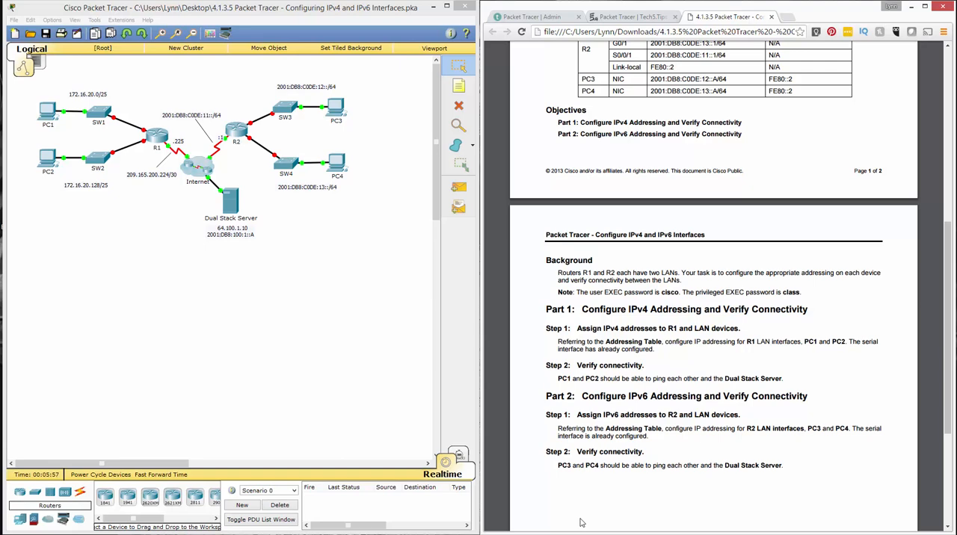
scroll(581, 523, up, 5)
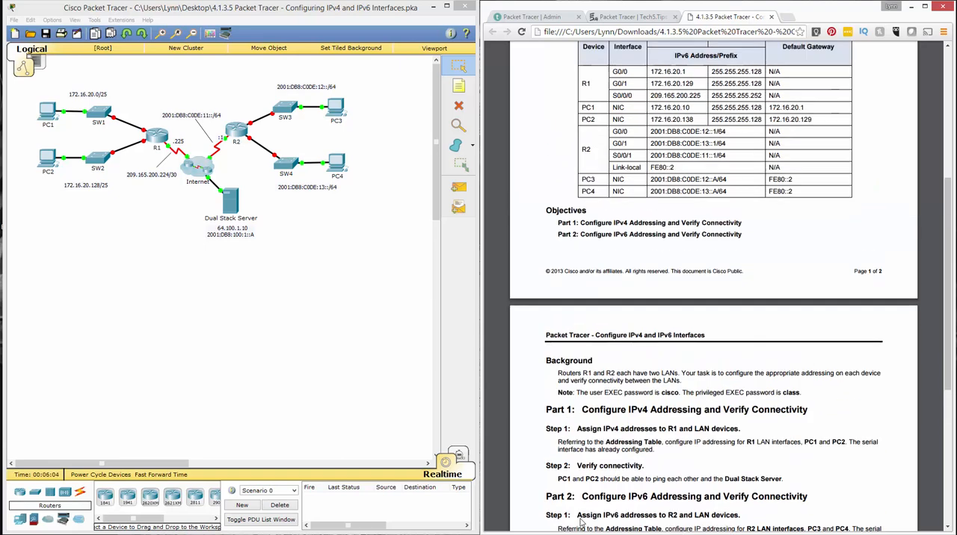
scroll(581, 523, down, 4)
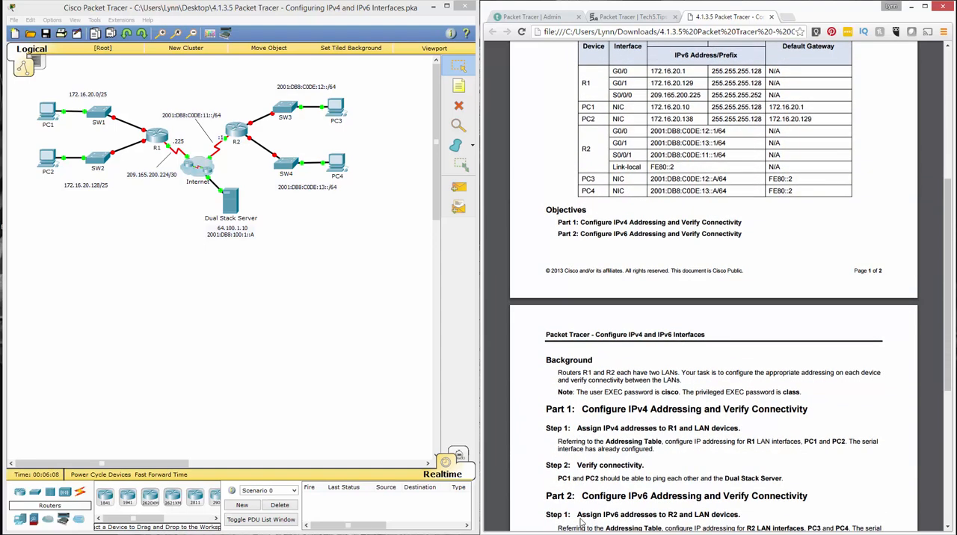
scroll(582, 522, up, 1)
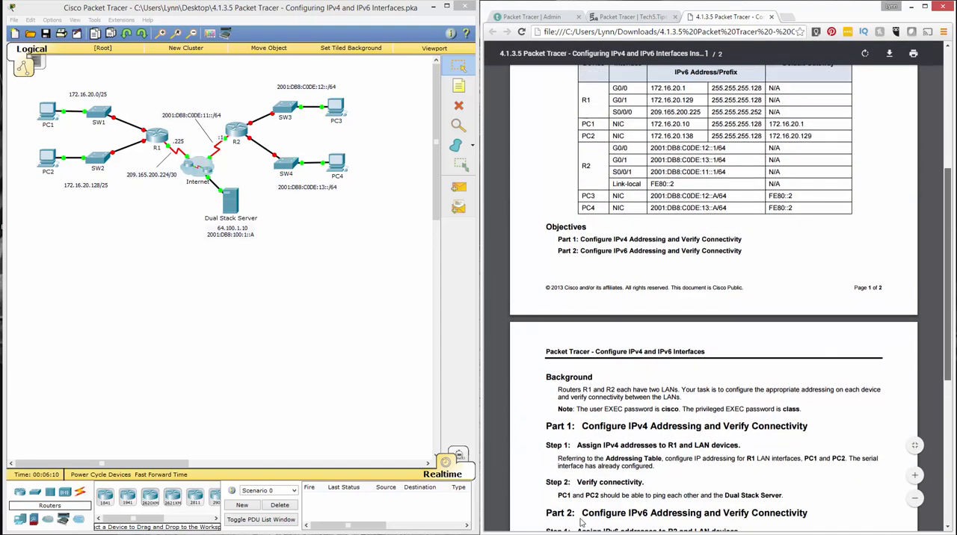
scroll(581, 522, up, 1)
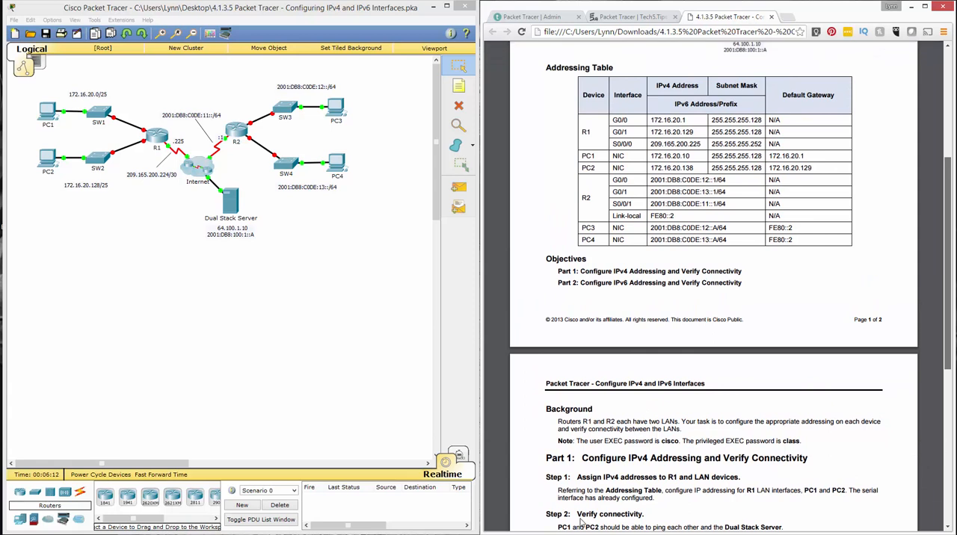
scroll(581, 522, down, 1)
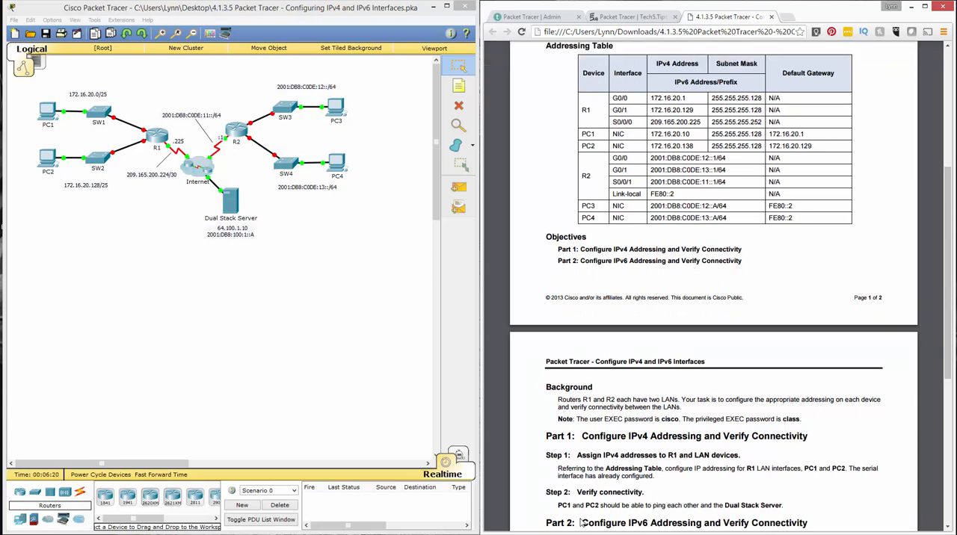
Examine the PC1 and PC2 LANs, the R2 side and the Dual Stack Server addresses in the topology
drag(25, 139, 63, 180)
mouse_move(82, 80)
mouse_down()
mouse_move(125, 186)
mouse_move(90, 190)
mouse_move(57, 176)
mouse_move(52, 159)
mouse_move(27, 139)
mouse_up()
drag(130, 76, 22, 134)
drag(128, 106, 129, 110)
click(229, 200)
drag(203, 181, 202, 189)
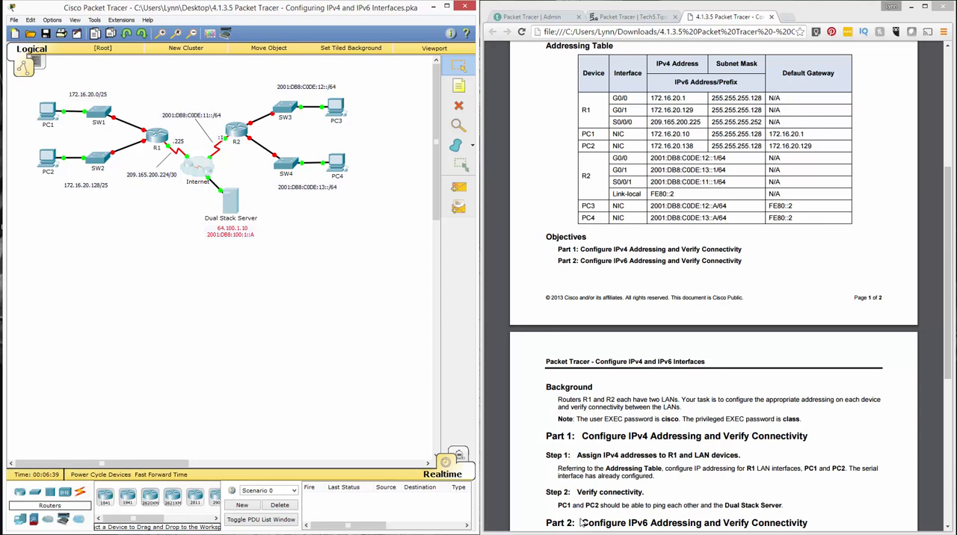
drag(396, 237, 319, 73)
drag(307, 234, 259, 146)
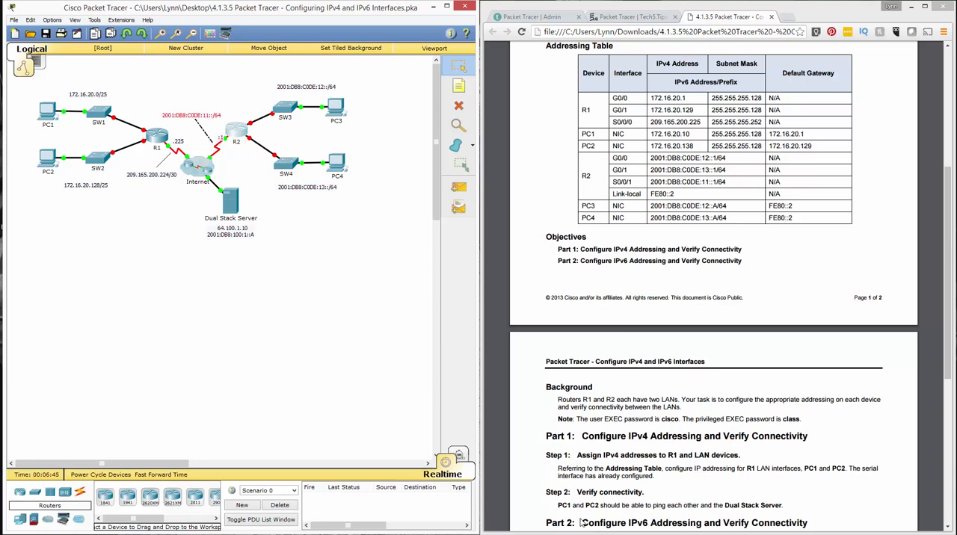
drag(24, 82, 177, 197)
drag(413, 81, 222, 180)
drag(255, 271, 203, 184)
drag(265, 248, 200, 222)
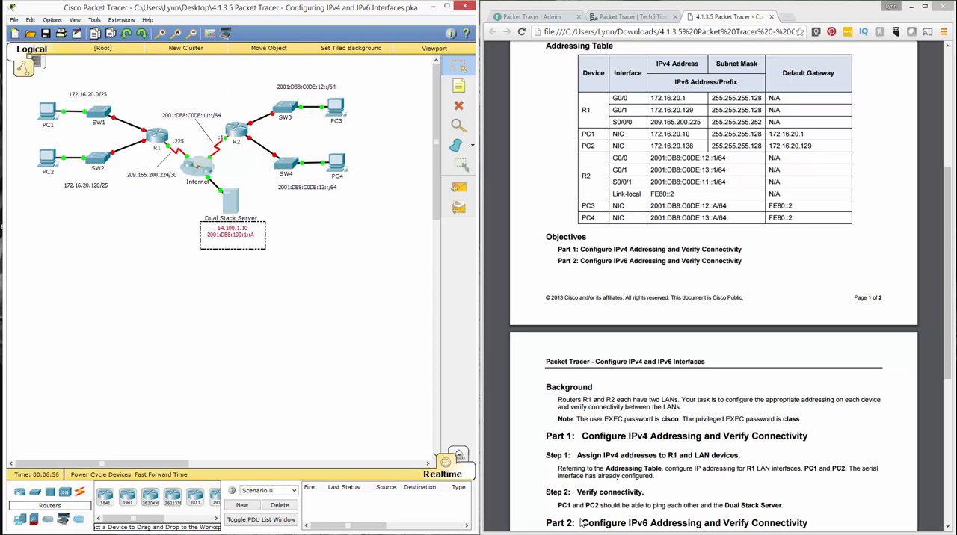
drag(200, 220, 200, 221)
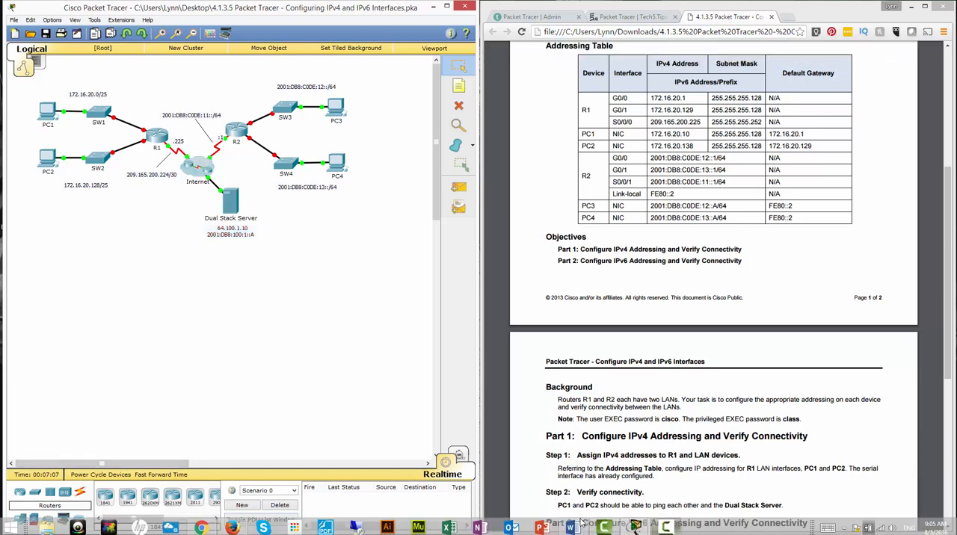
Bring up the activity instructions window and check the activity results, including the assessment items
click(582, 523)
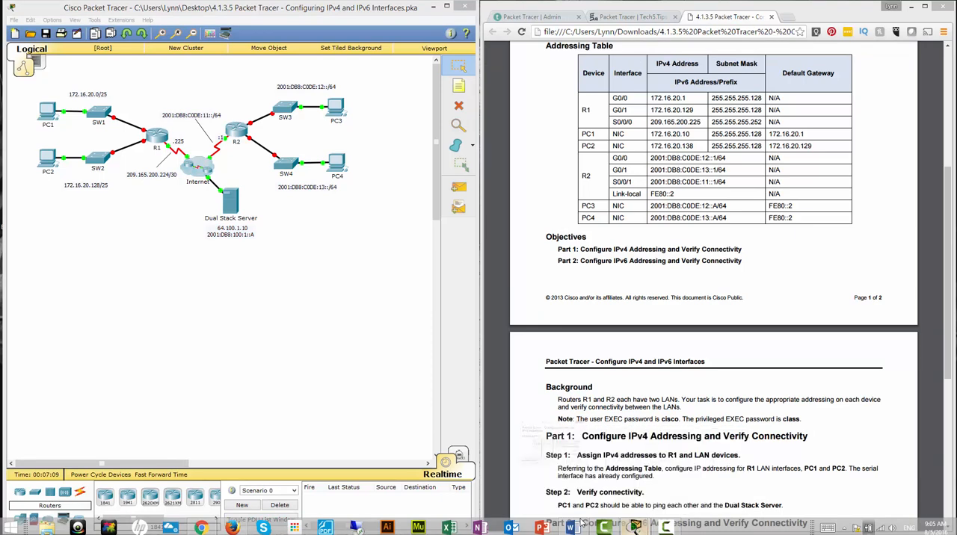
mouse_move(260, 132)
mouse_down()
mouse_move(119, 58)
mouse_move(131, 61)
mouse_up()
mouse_move(240, 218)
mouse_down()
mouse_move(370, 314)
mouse_move(447, 471)
mouse_move(455, 517)
mouse_up()
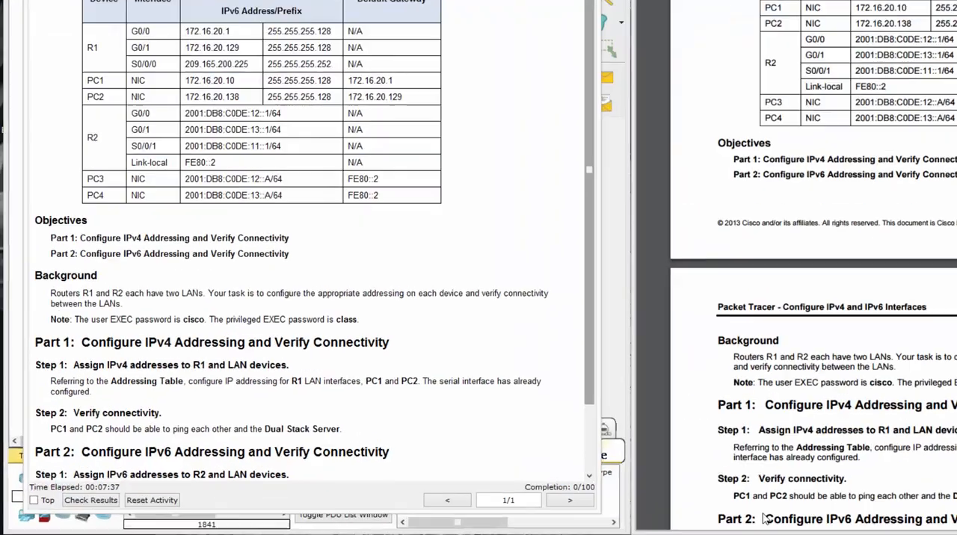
scroll(581, 523, down, 2)
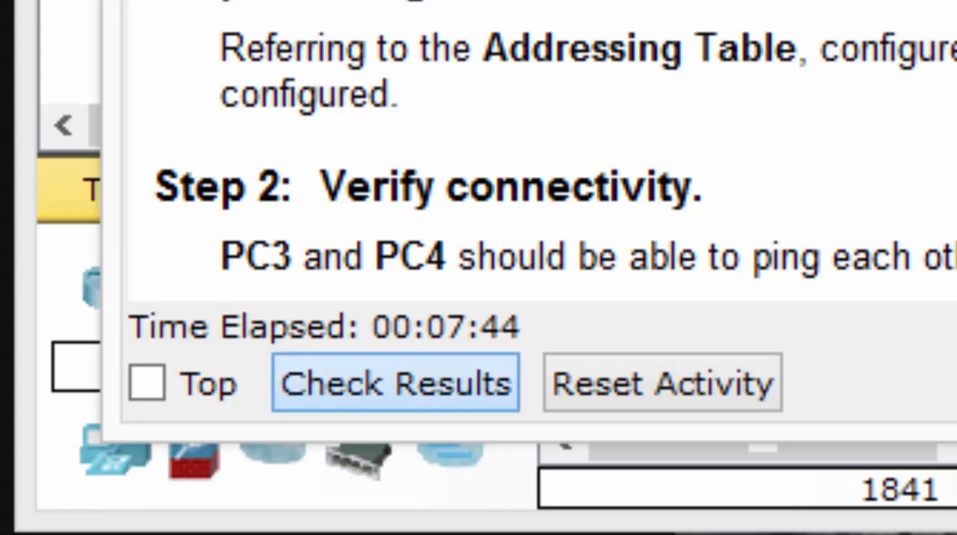
click(395, 383)
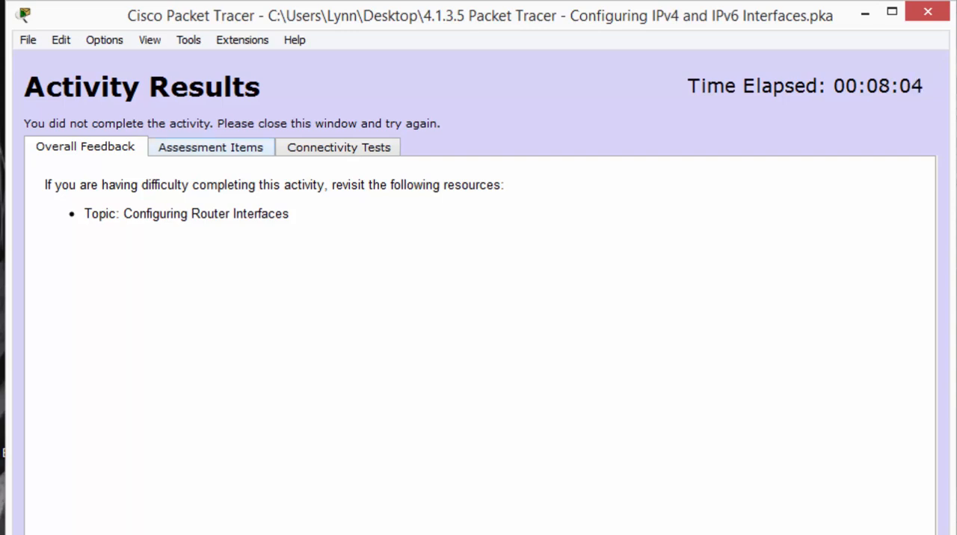
click(210, 147)
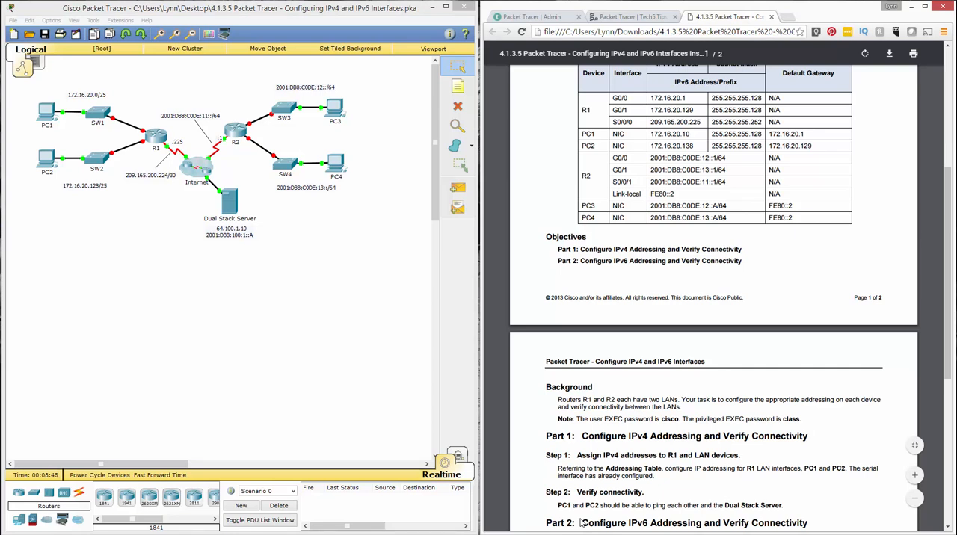
Open router R1, fit its window over the workspace and show its command line interface
click(156, 137)
drag(419, 140, 140, 80)
drag(369, 358, 417, 434)
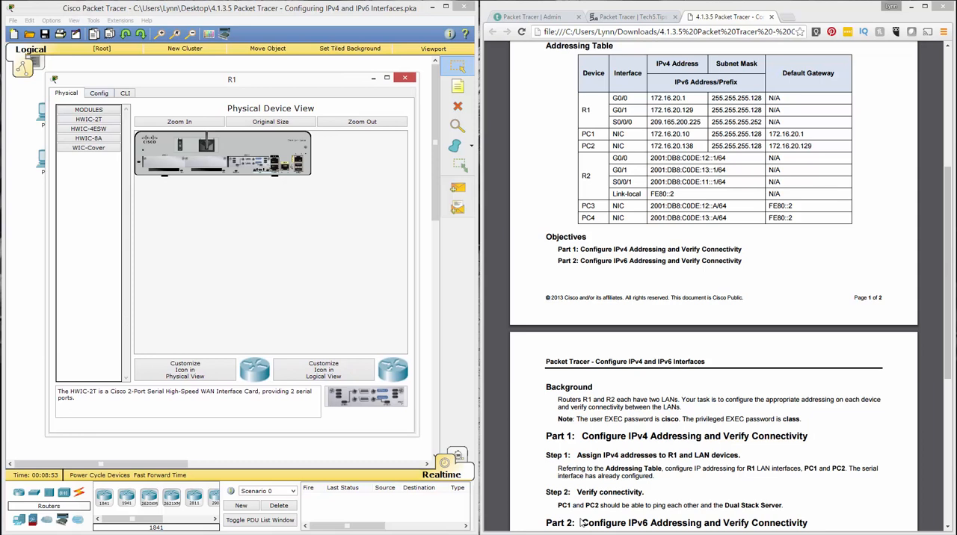
click(98, 94)
click(125, 93)
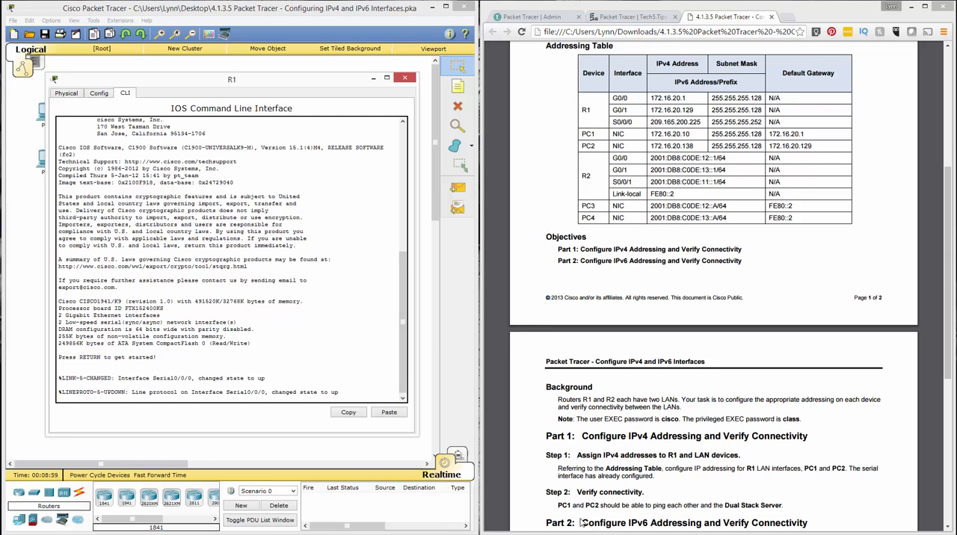
Start a console session on R1 and log in with the user EXEC password
key(Return)
key(Return)
key(Return)
key(Return)
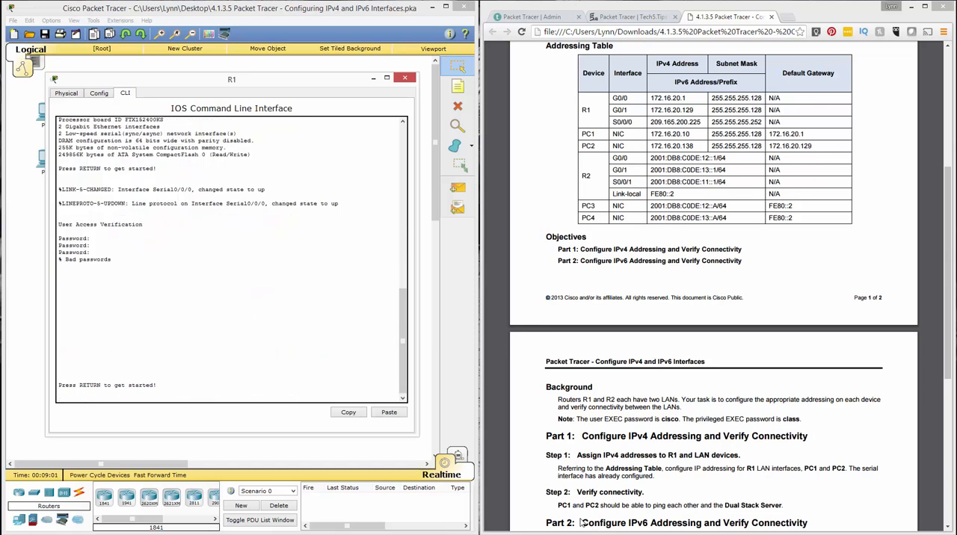
key(Return)
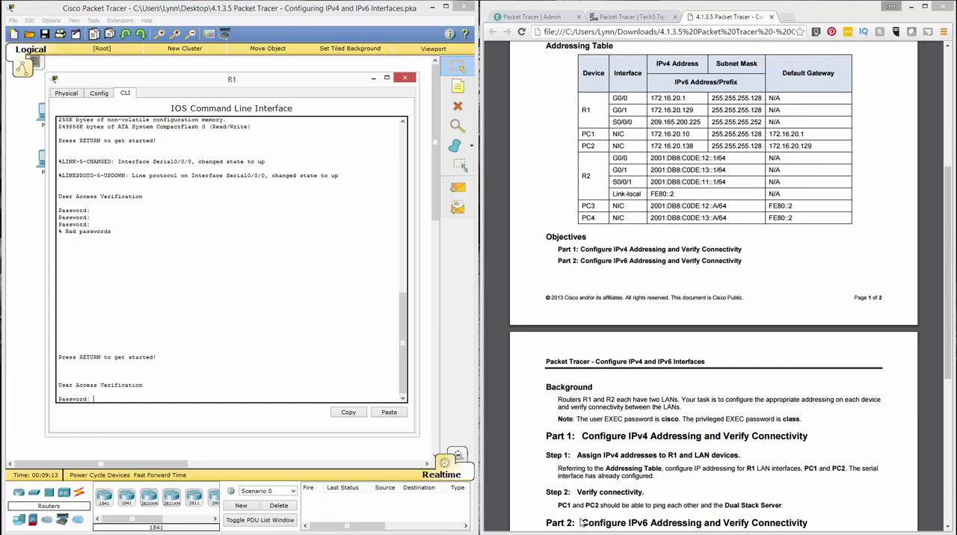
key(Return)
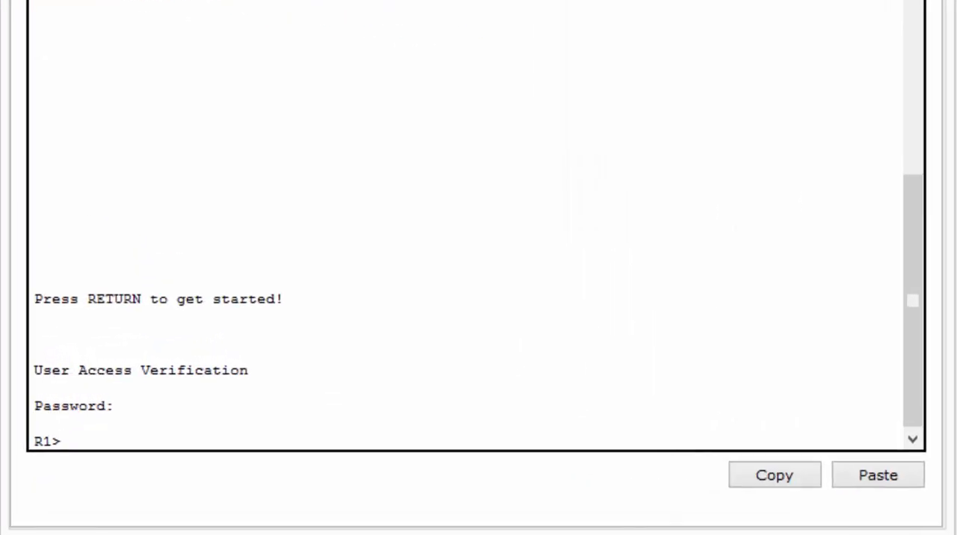
Enter privileged EXEC mode on R1 with the enable command and the privileged EXEC password
text(enab)
key(BackSpace)
text(able)
key(Return)
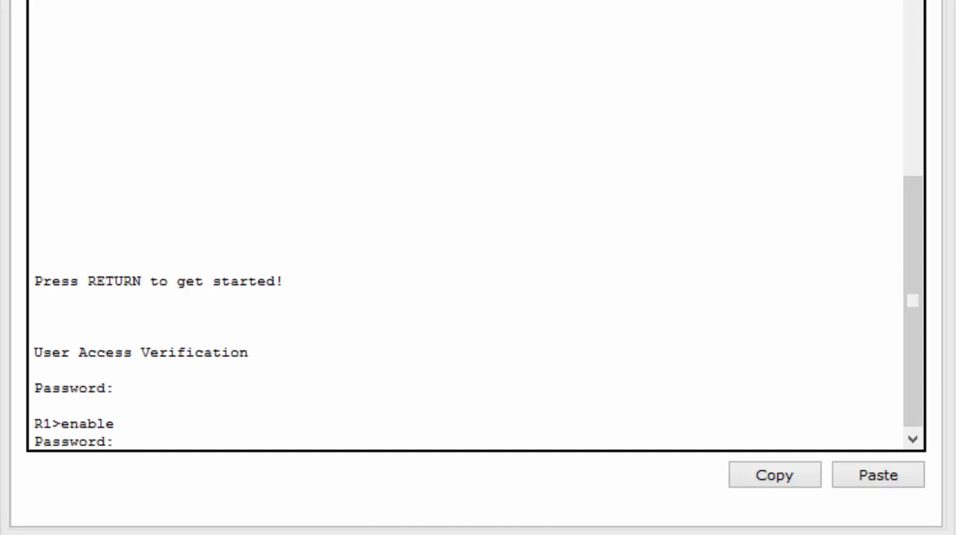
key(Return)
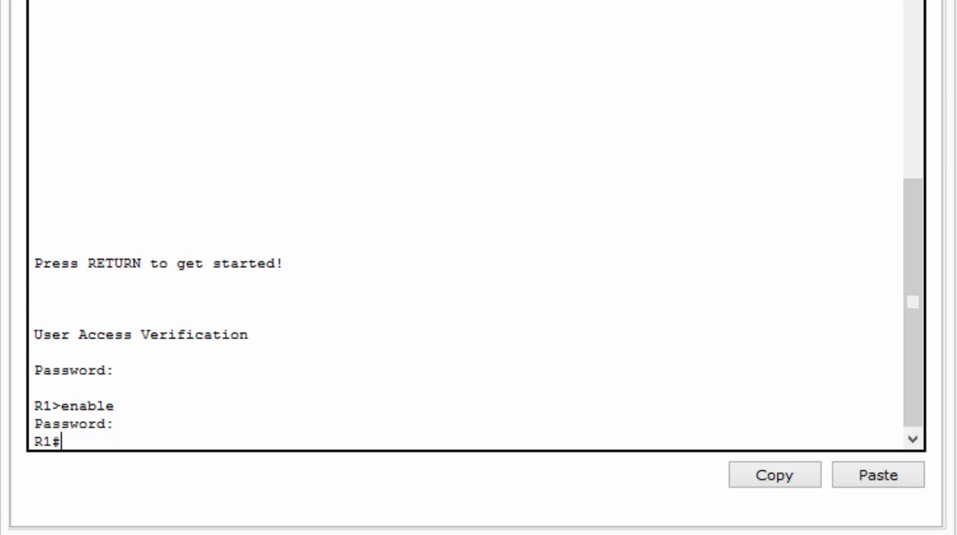
Enter global configuration mode on R1 with the configure terminal command
text(configure terminal)
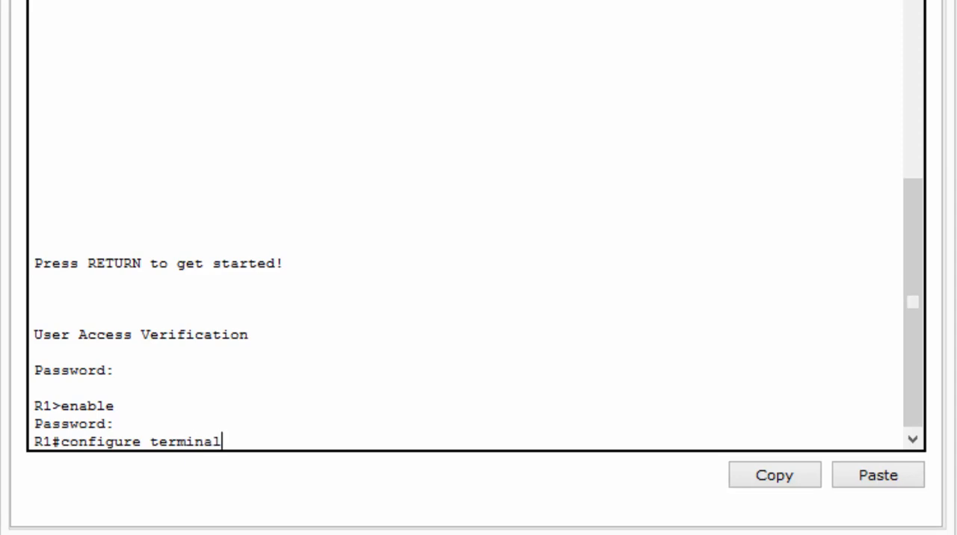
key(Return)
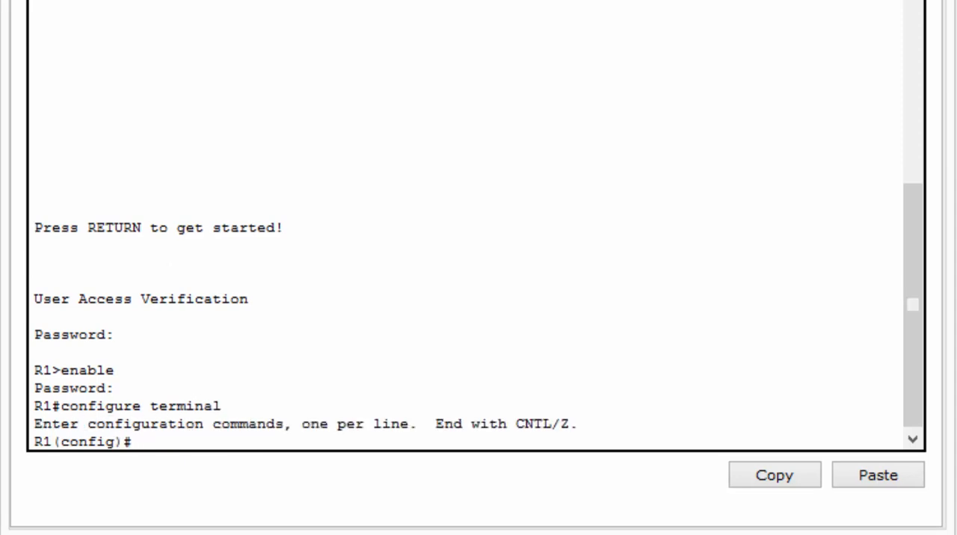
drag(34, 442, 132, 442)
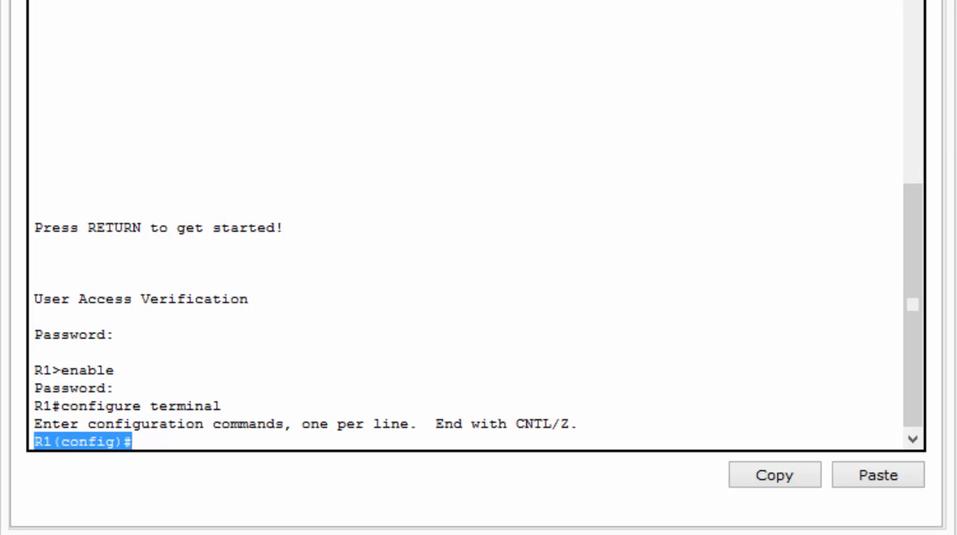
click(578, 424)
click(133, 442)
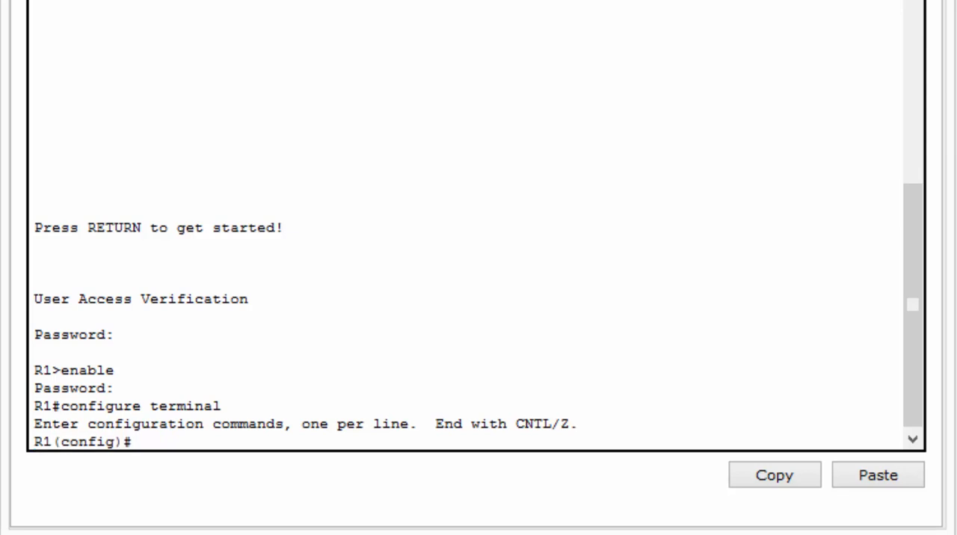
Enter interface configuration mode for g0/0 on R1
text(interface)
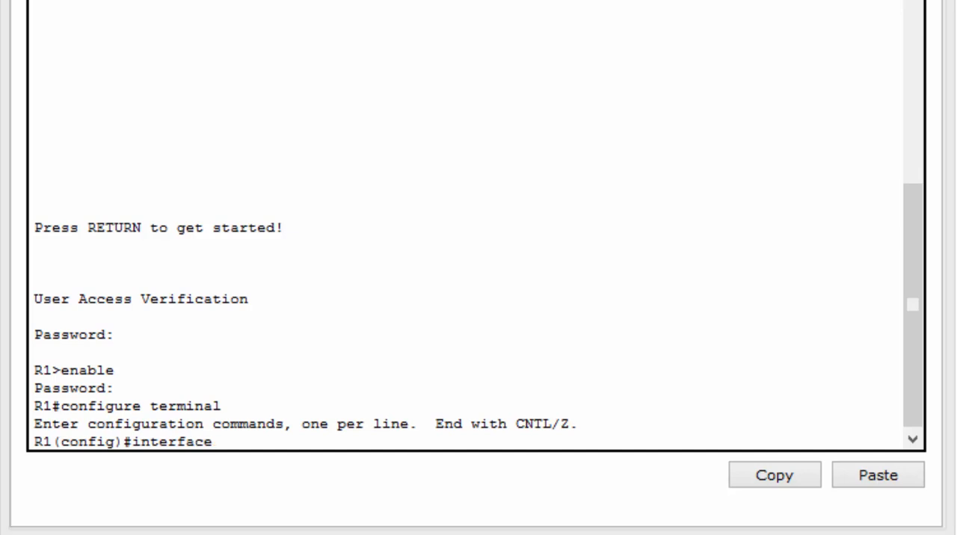
text( g0/0)
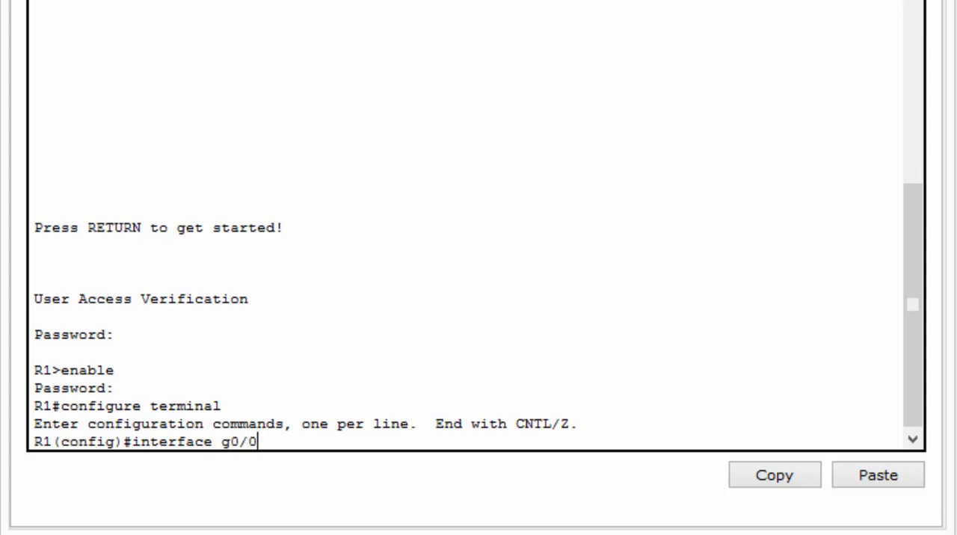
key(Return)
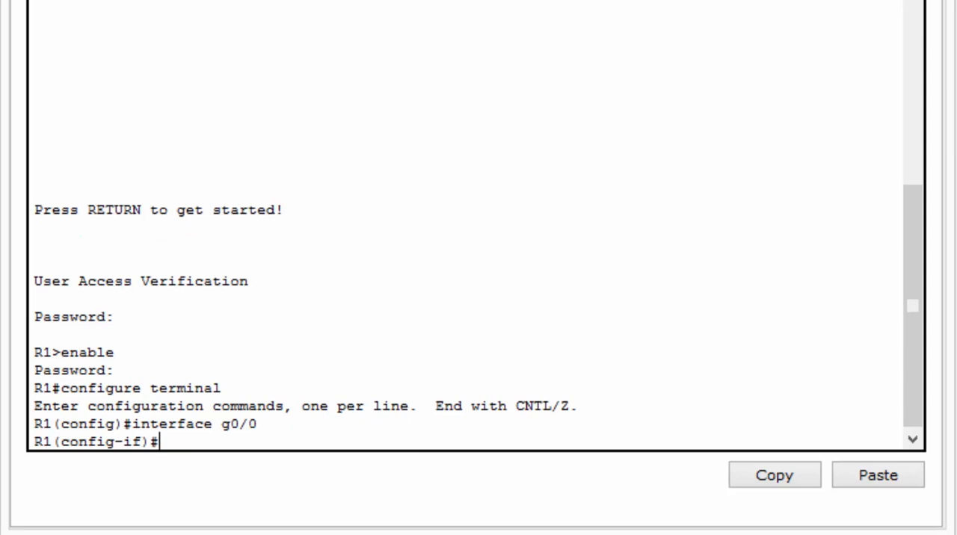
drag(34, 442, 158, 442)
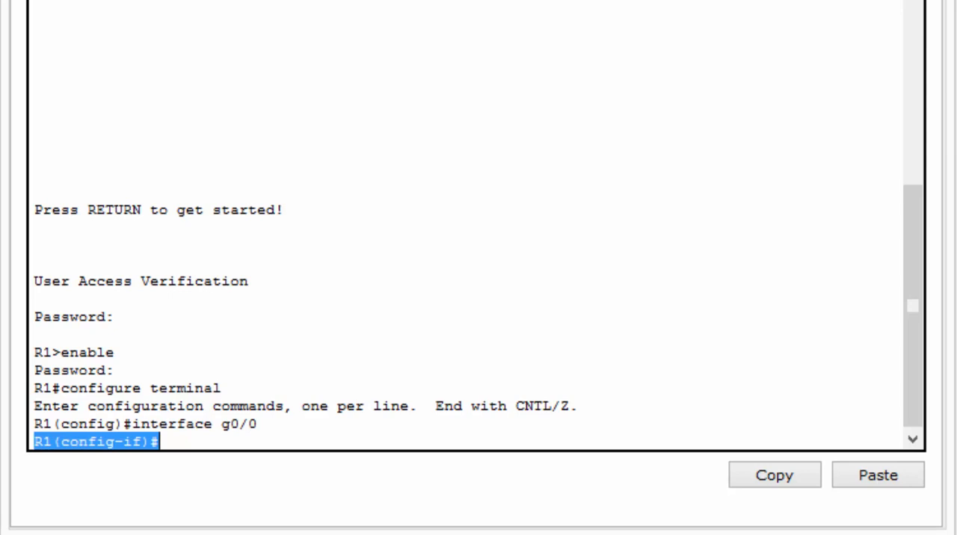
click(159, 442)
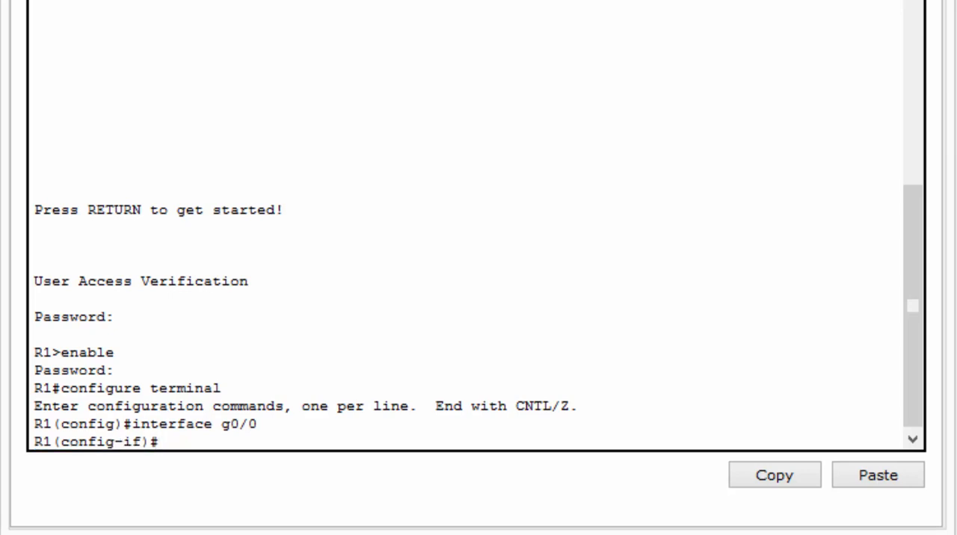
Assign IP address 172.16.20.1 with subnet mask 255.255.255.128 to R1's g0/0 interface
text(ip ddress)
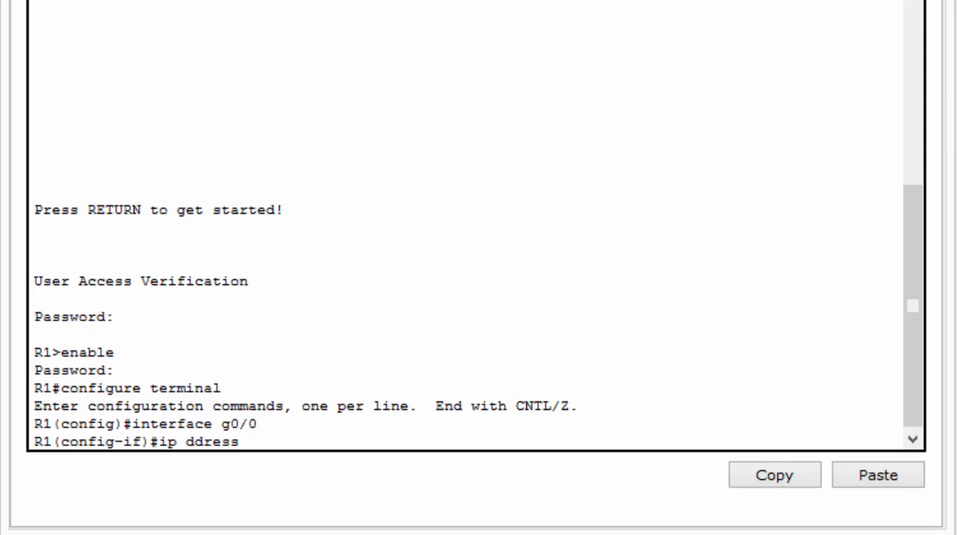
key(Left)
key(Left)
key(Left)
key(Left)
key(Left)
key(Left)
key(Left)
text(a)
key(Right)
key(Right)
key(Right)
key(Right)
key(Right)
key(Right)
key(Right)
text(172.16.)
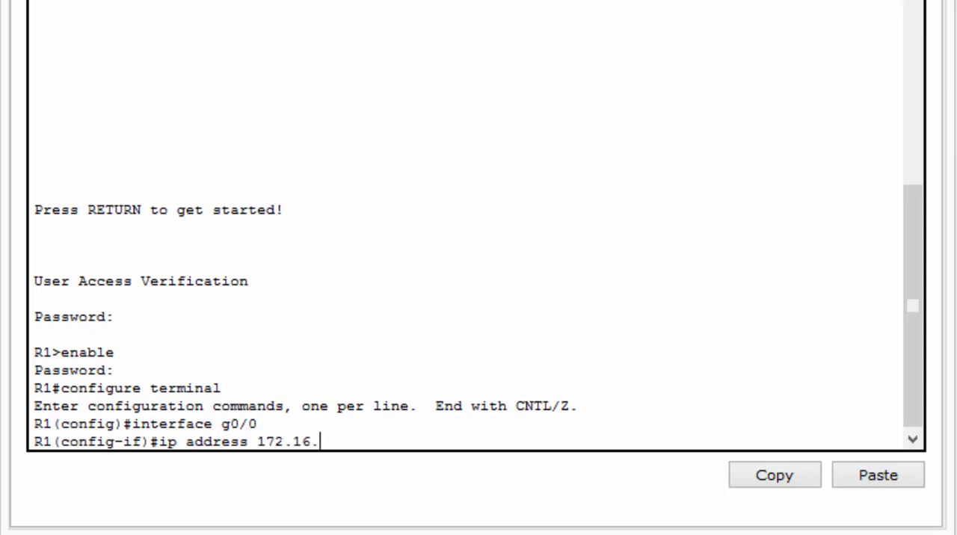
text(20.1)
text(255.255.255.128)
key(Return)
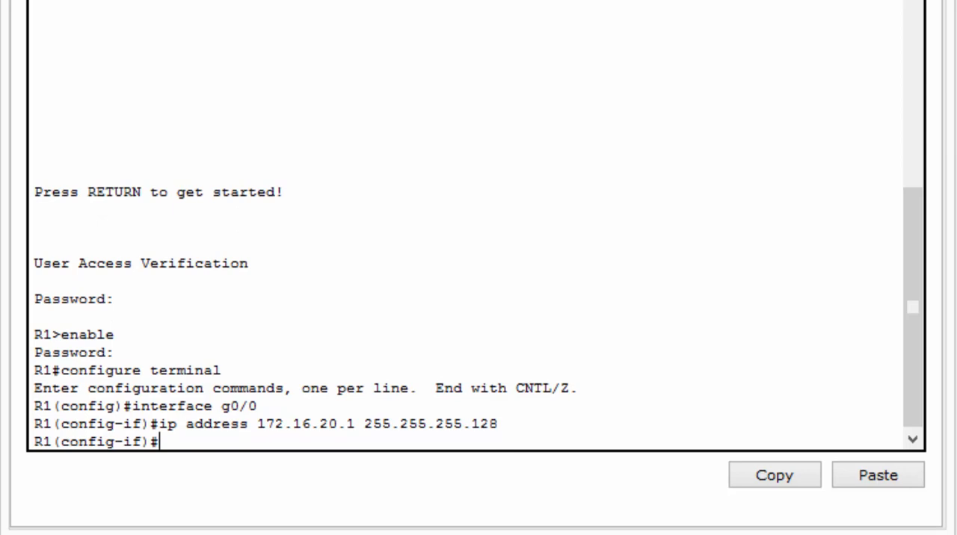
Activate R1's g0/0 interface with no shut and get back to a clean command prompt
text(no sut)
key(Left)
key(Left)
text(h)
key(Return)
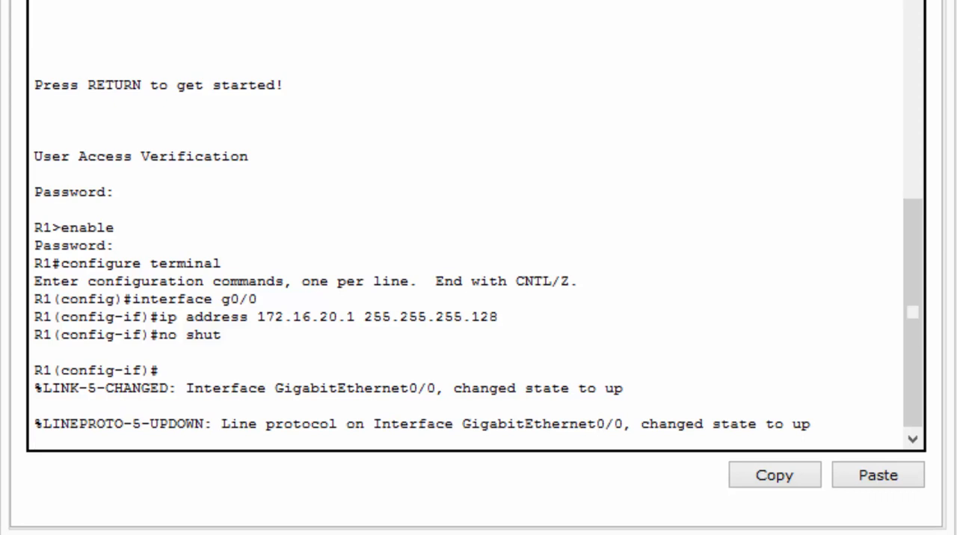
drag(372, 424, 810, 424)
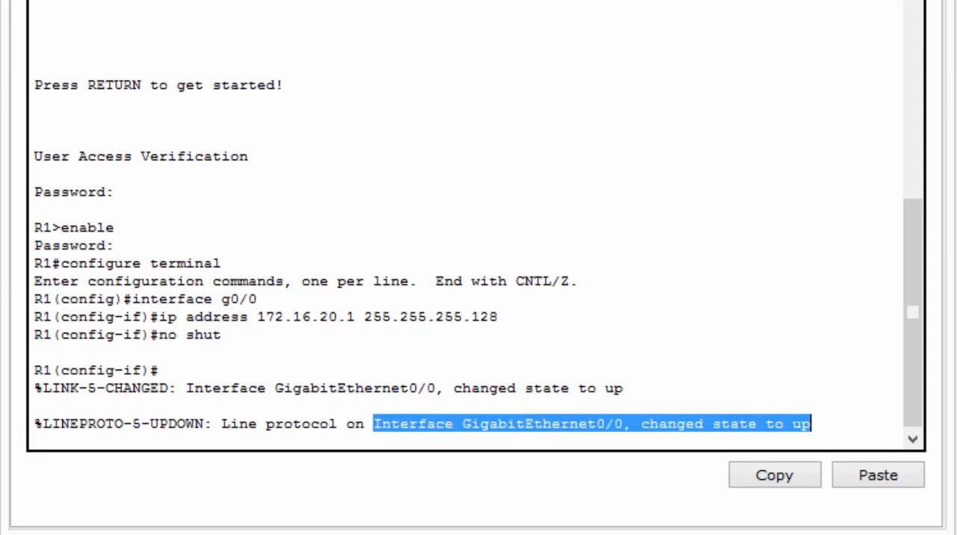
key(Return)
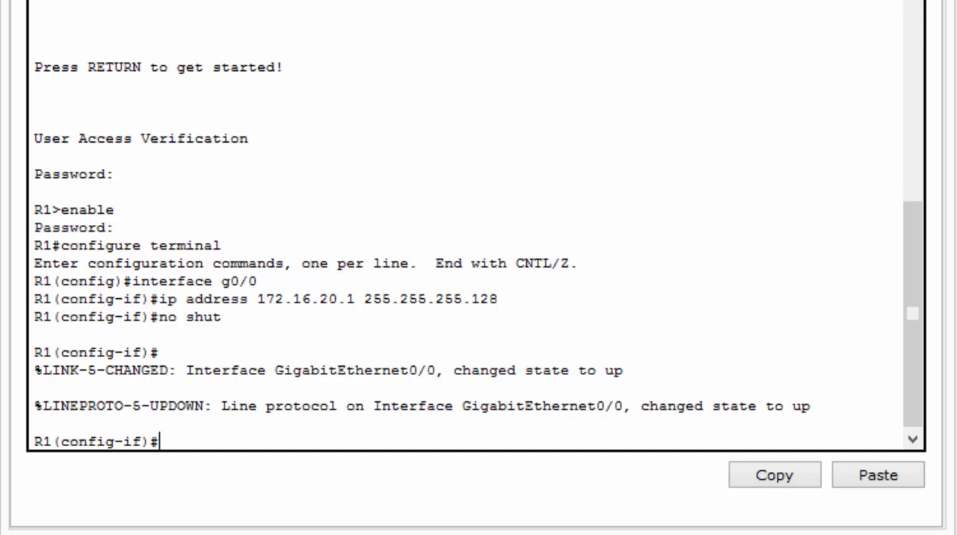
Exit interface and global configuration modes on R1, returning to privileged EXEC mode
text(exi)
text(t)
key(Return)
text(exit)
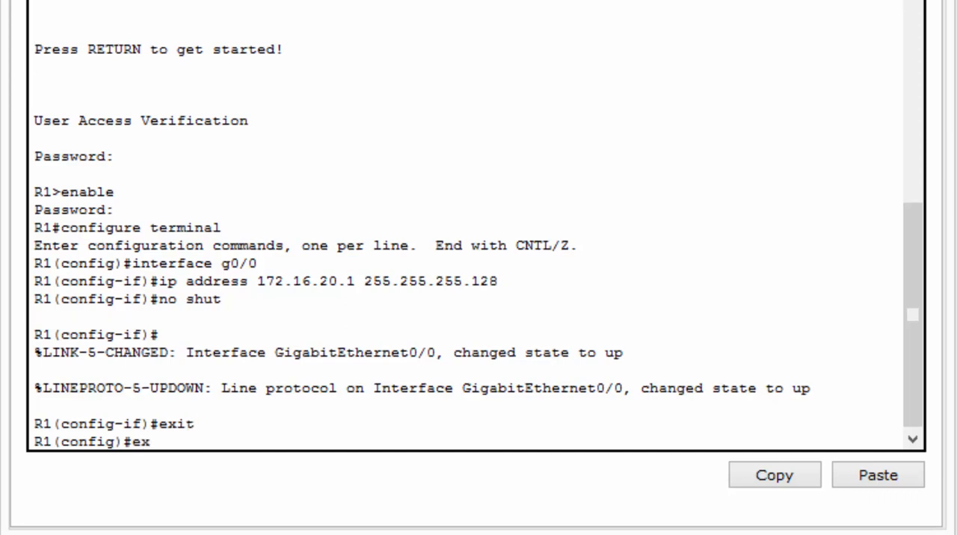
key(Return)
Re-enter global configuration mode with configure terminal and open interface g0/1 for configuration
text(con)
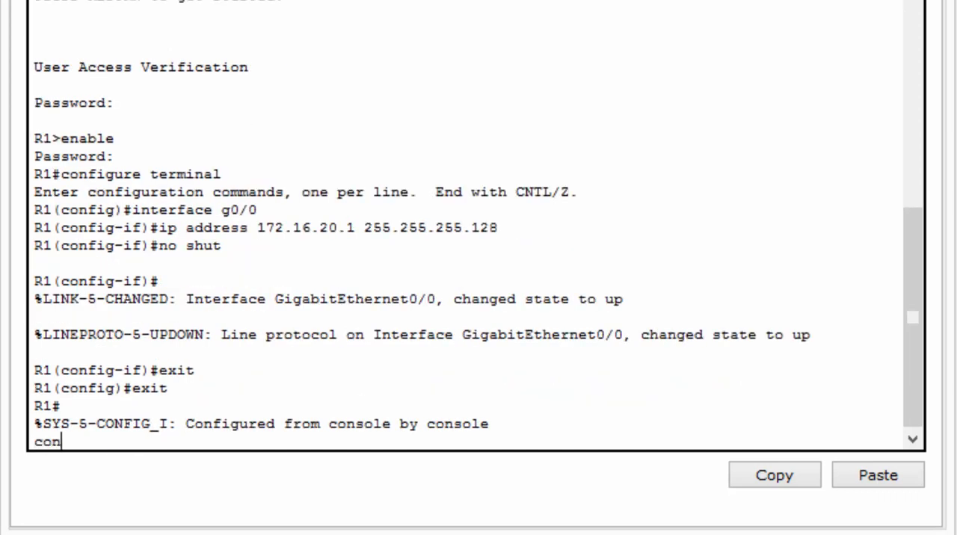
text(figure terminal)
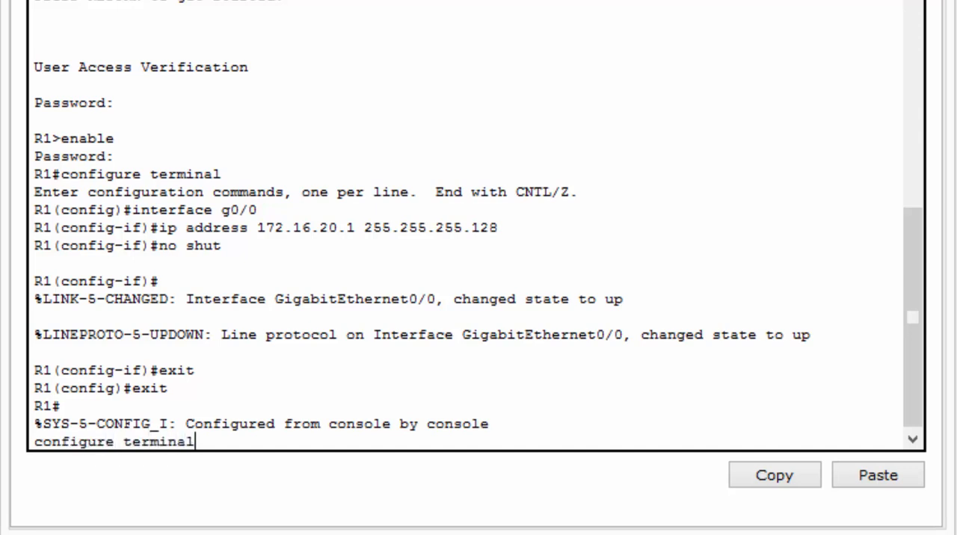
key(Return)
text(ig)#i)
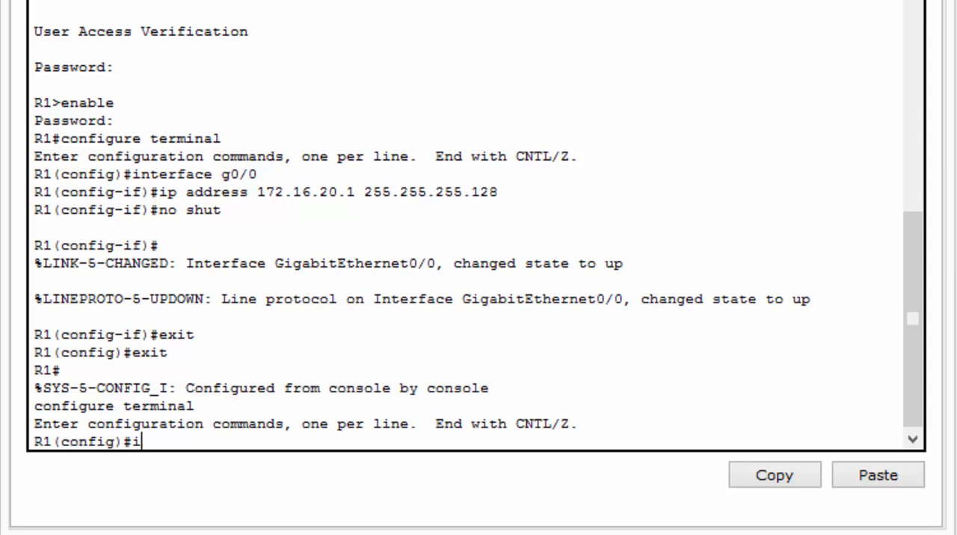
text(nterface )
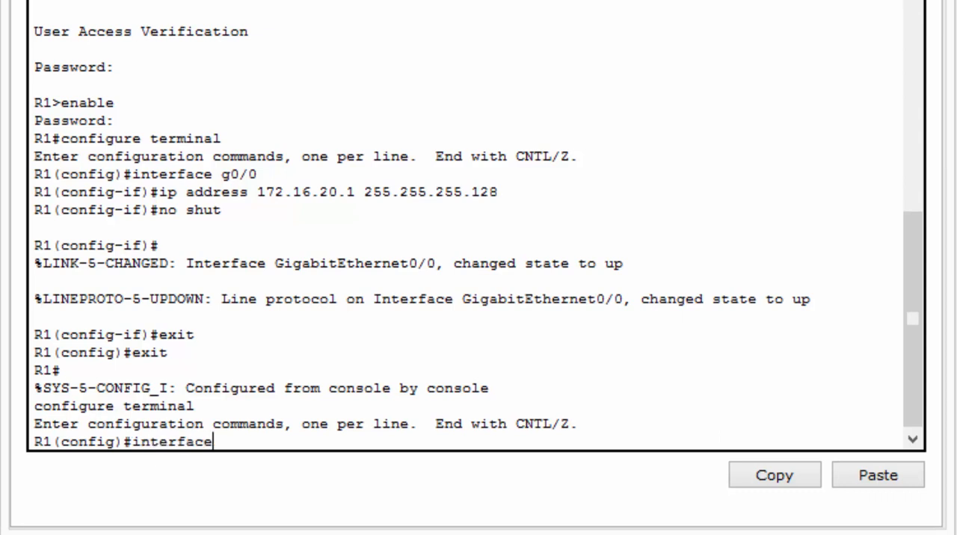
text(g0/1)
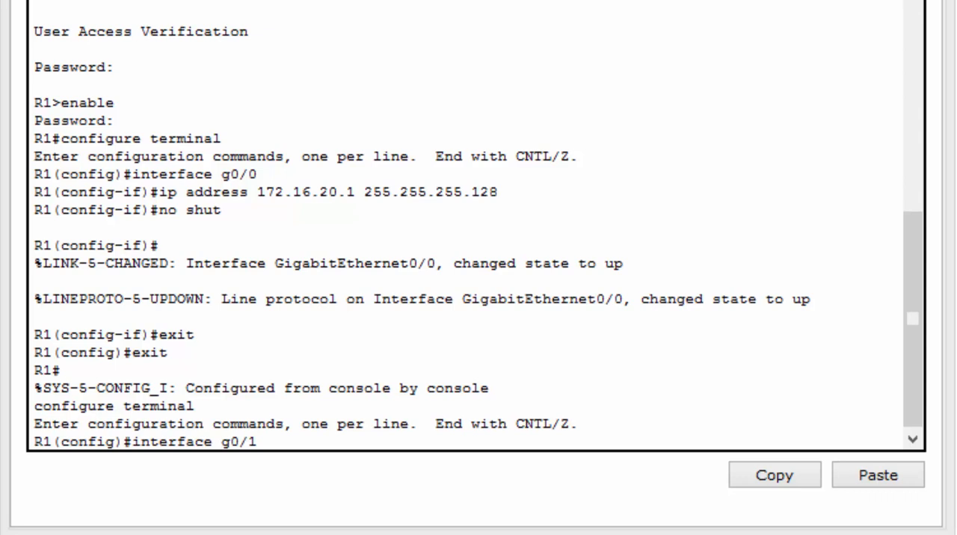
key(Return)
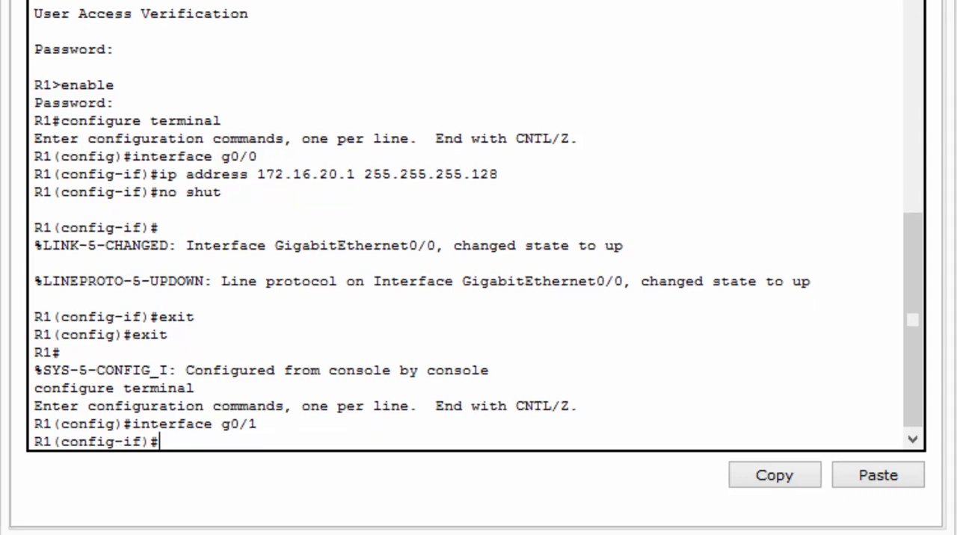
drag(159, 441, 34, 442)
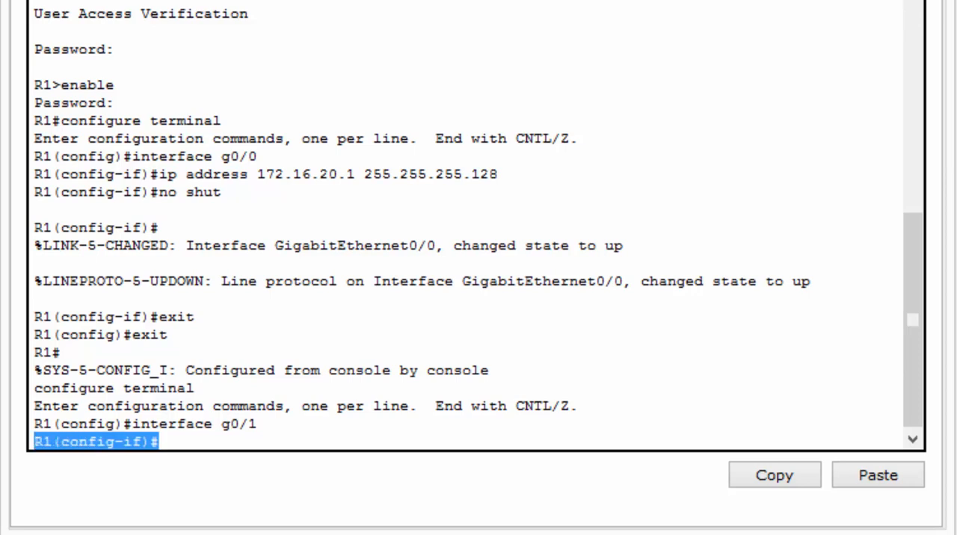
click(160, 442)
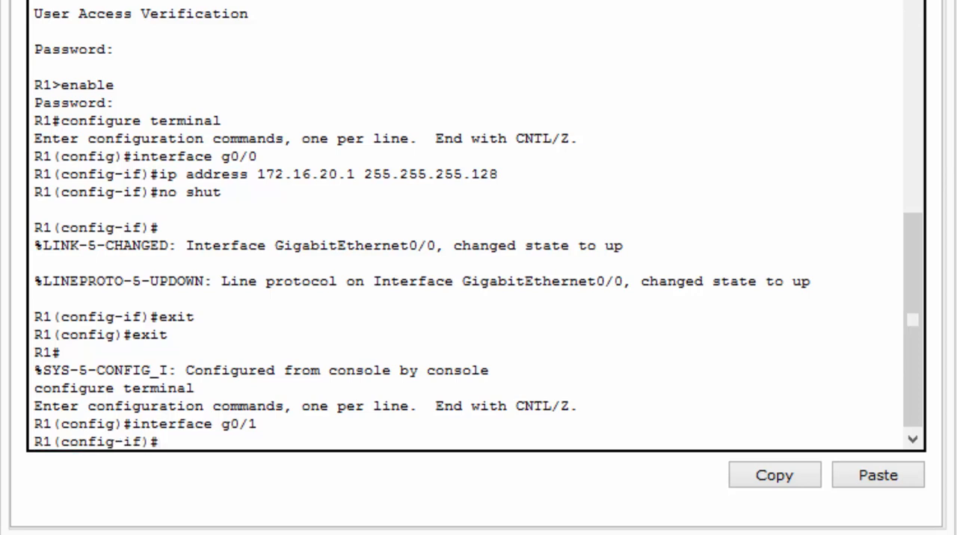
Assign IP address 172.16.20.129 with subnet mask 255.255.255.128 to R1's g0/1 interface
text(ip address 172.16.20.129 255.255.255.128)
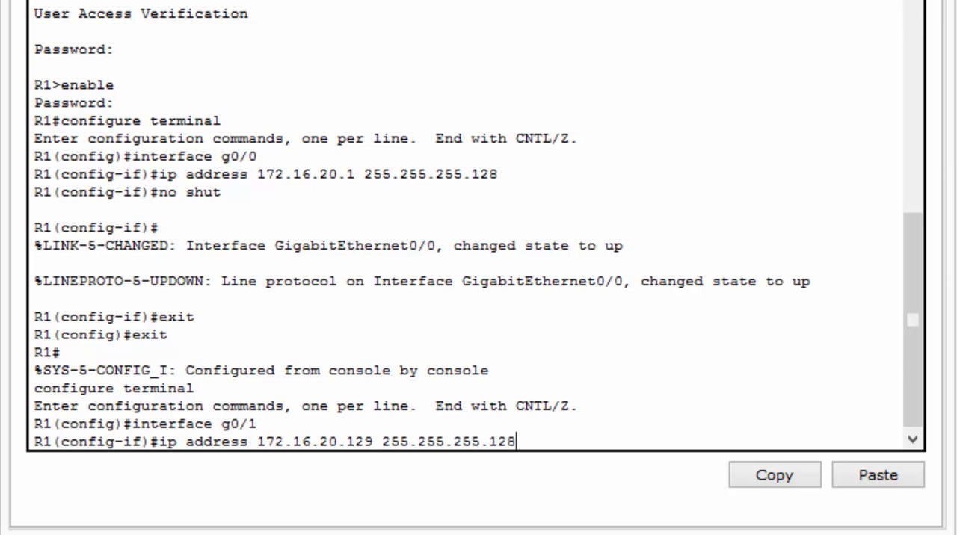
key(Return)
Activate R1's g0/1 interface with no shut and return to privileged EXEC mode with the end command
text(no shut)
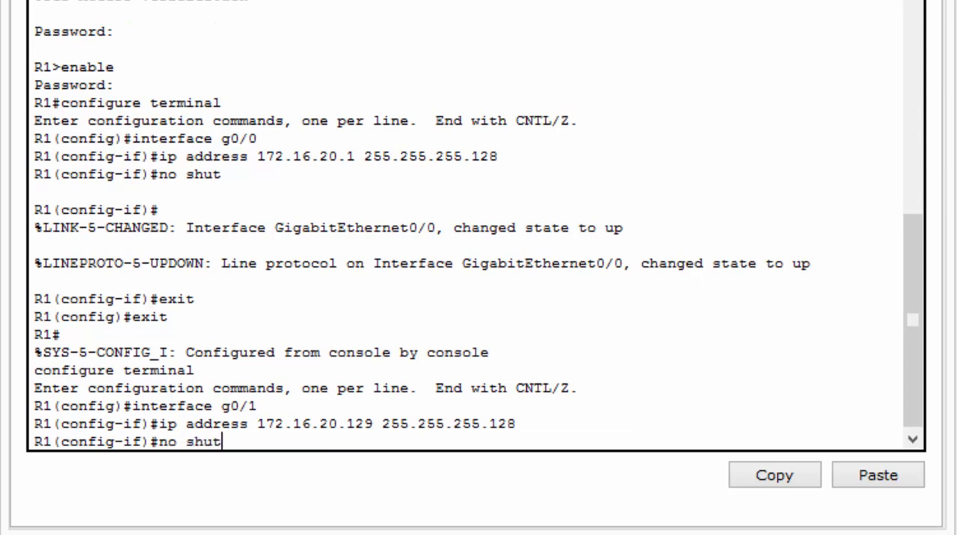
key(Return)
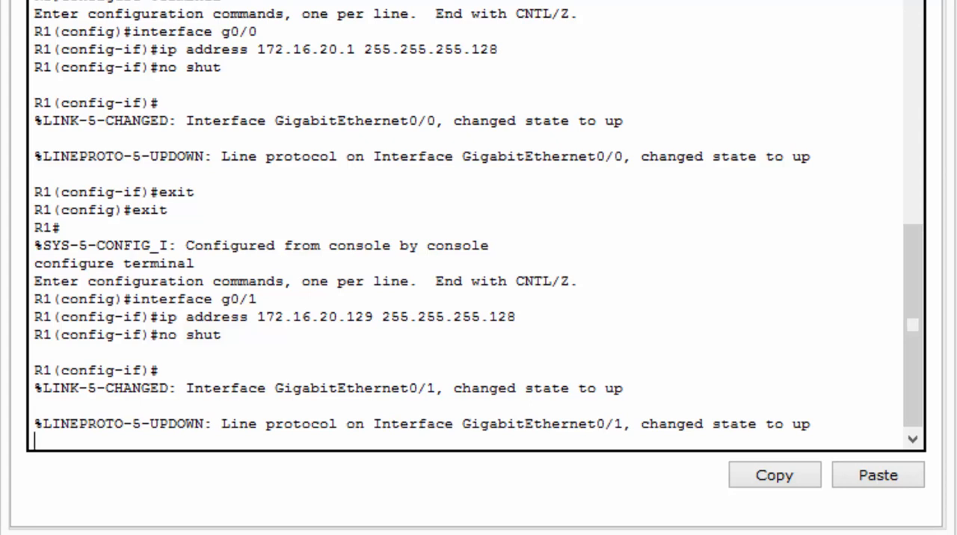
key(Return)
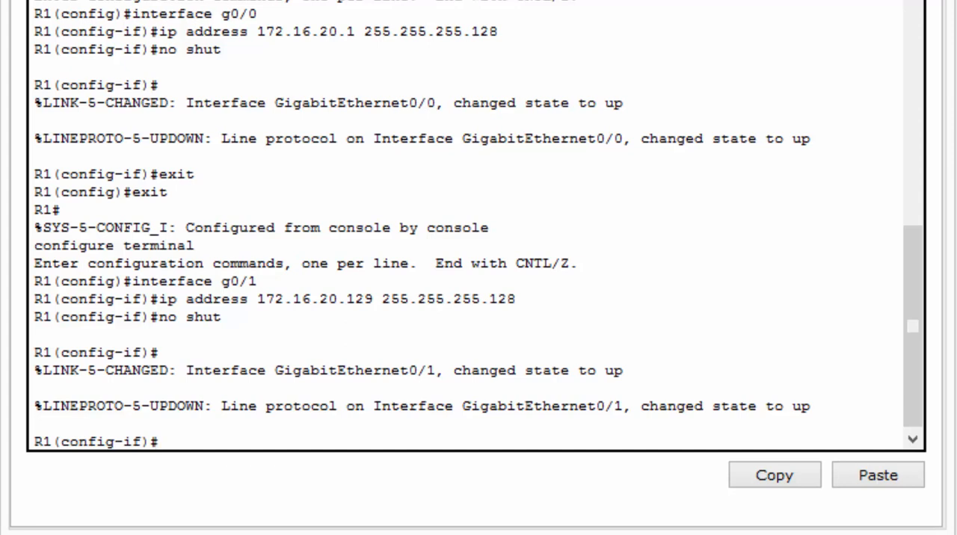
text(end)
key(Return)
key(Return)
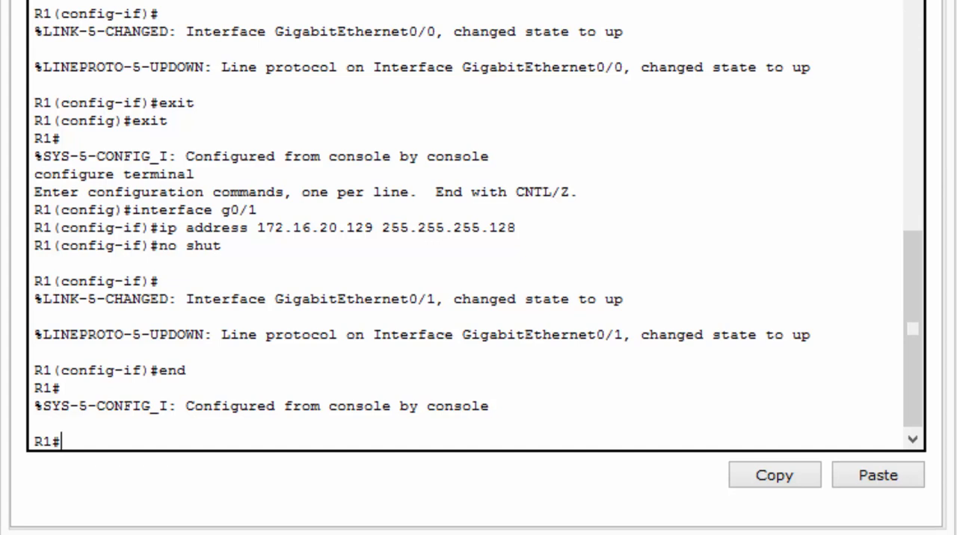
Run show ip interface brief on R1 and check the addresses and status of GigabitEthernet0/0, GigabitEthernet0/1 and Serial0/0/0
text(show ip interface brief)
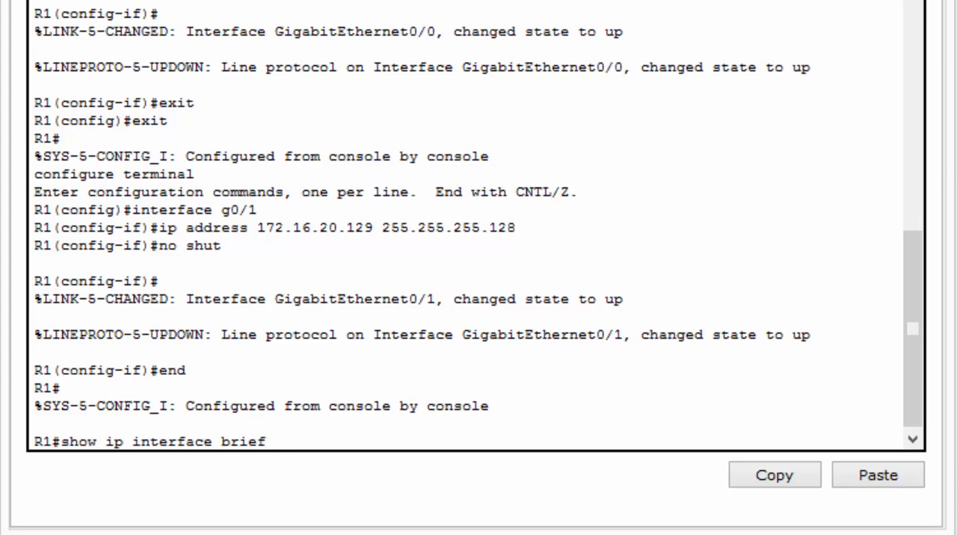
key(Return)
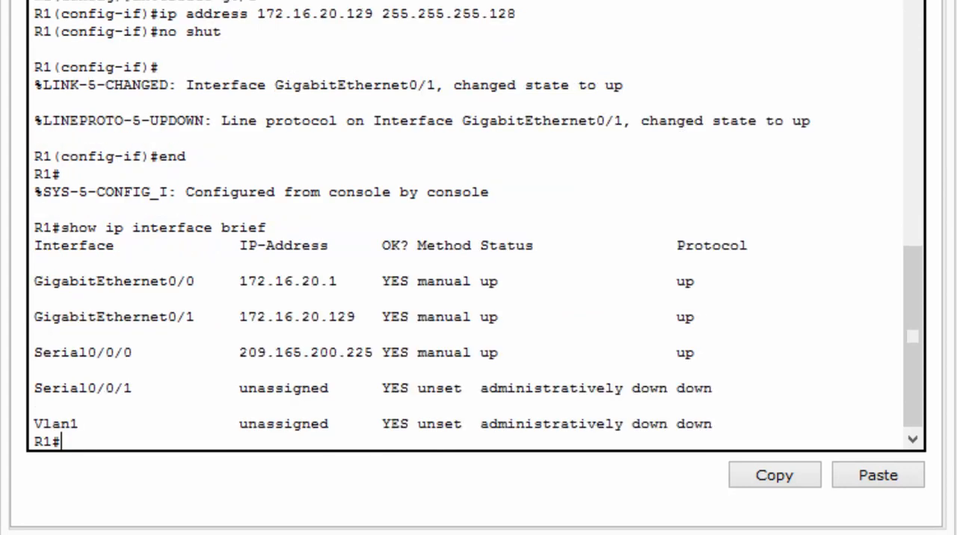
drag(34, 281, 695, 281)
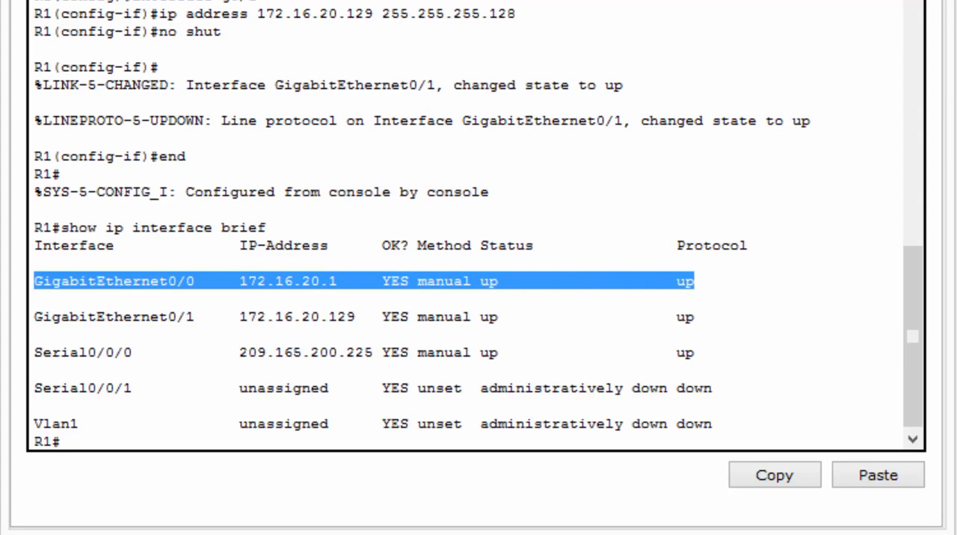
drag(43, 316, 695, 317)
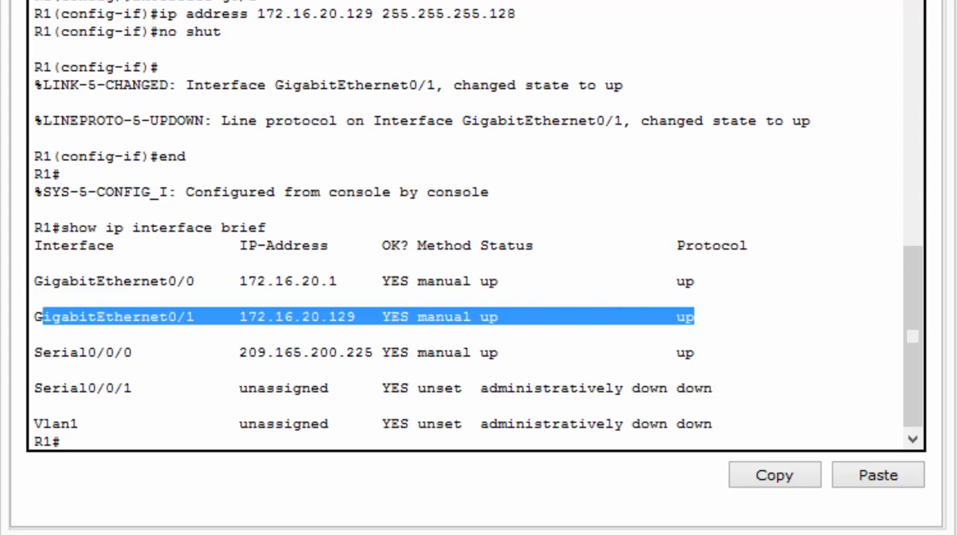
drag(33, 352, 699, 366)
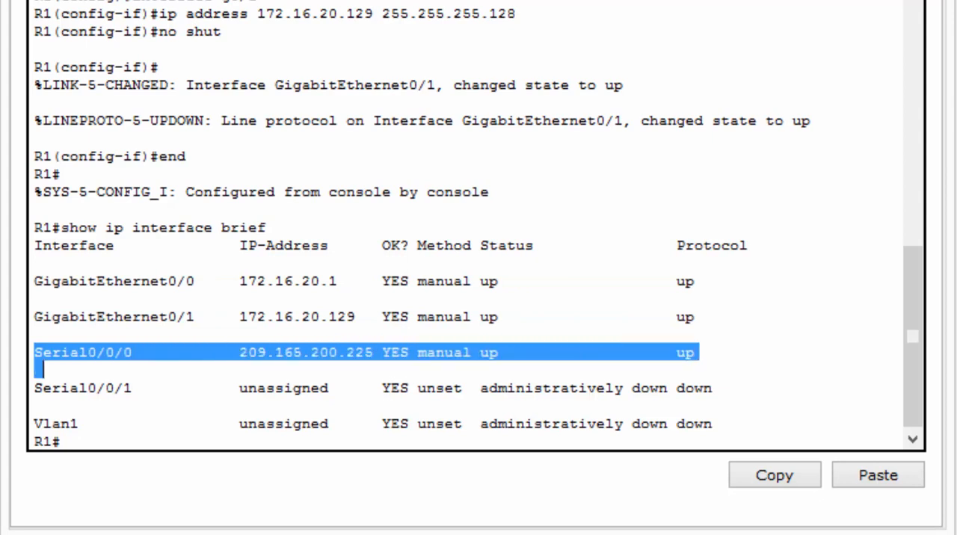
click(699, 367)
key(Return)
key(Return)
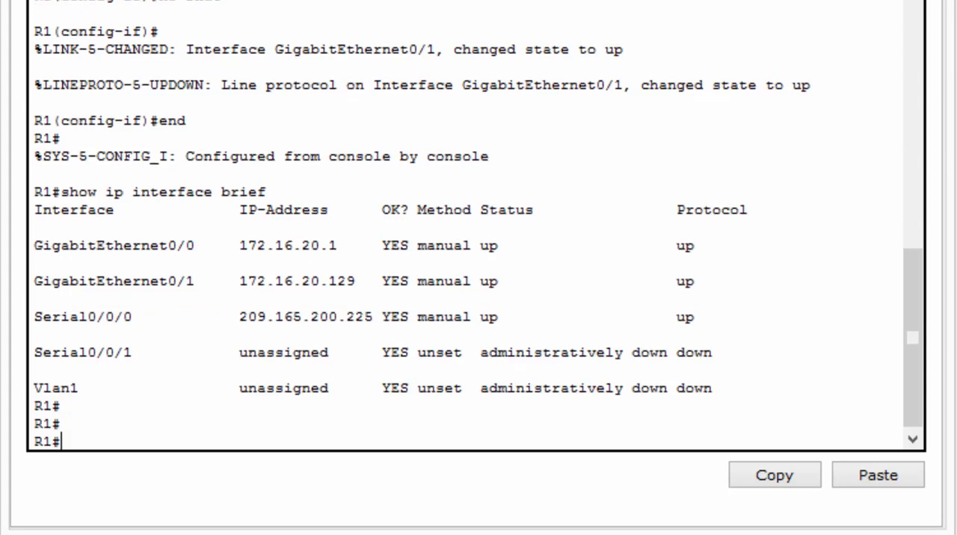
Save R1's running configuration with copy run start, accept startup-config as the destination, and close the R1 window
text(copy)
double_click(42, 298)
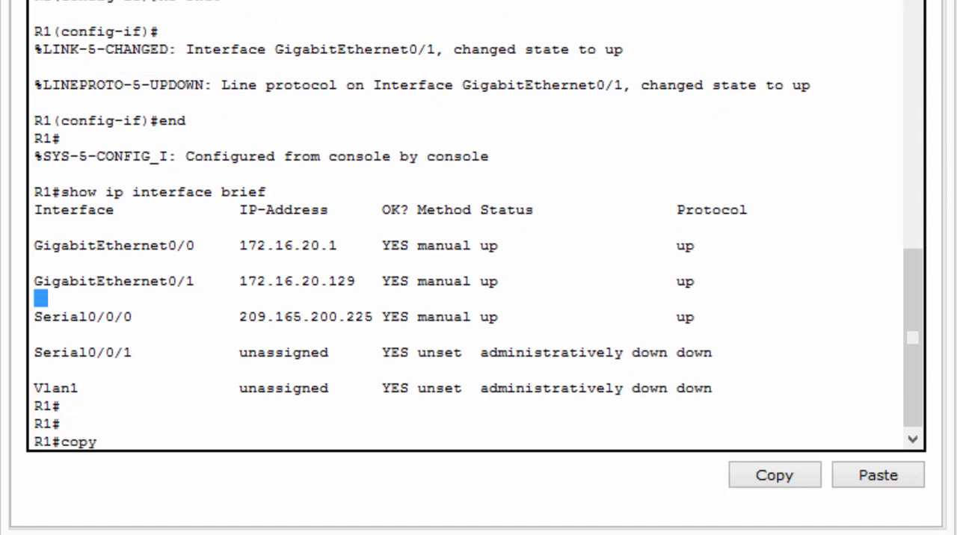
text(run)
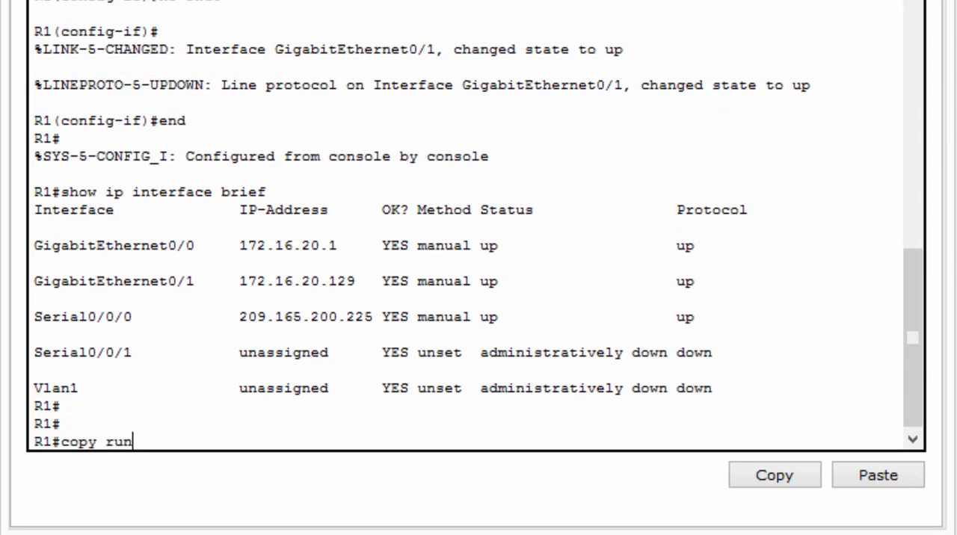
text( start)
key(Return)
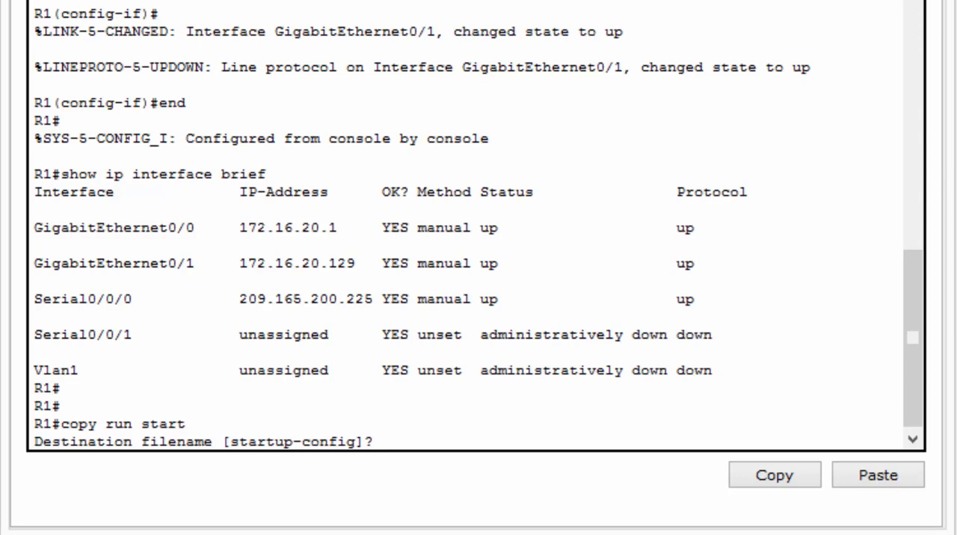
key(Return)
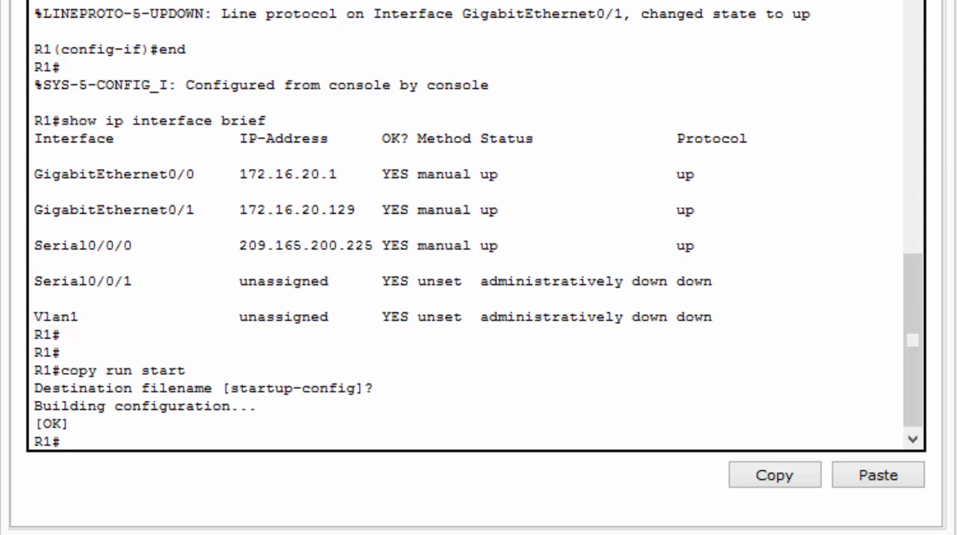
key(Return)
key(Return)
key(Return)
key(Return)
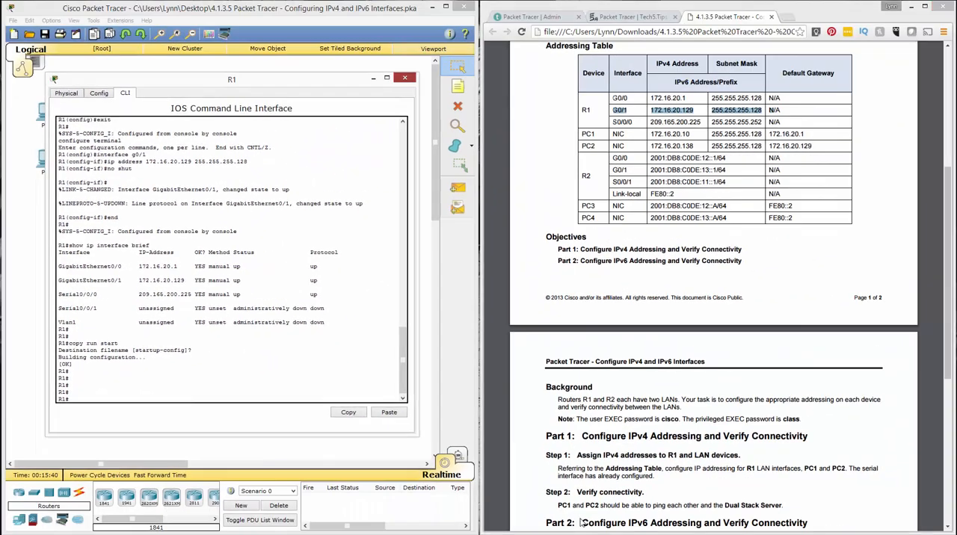
key(alt+F4)
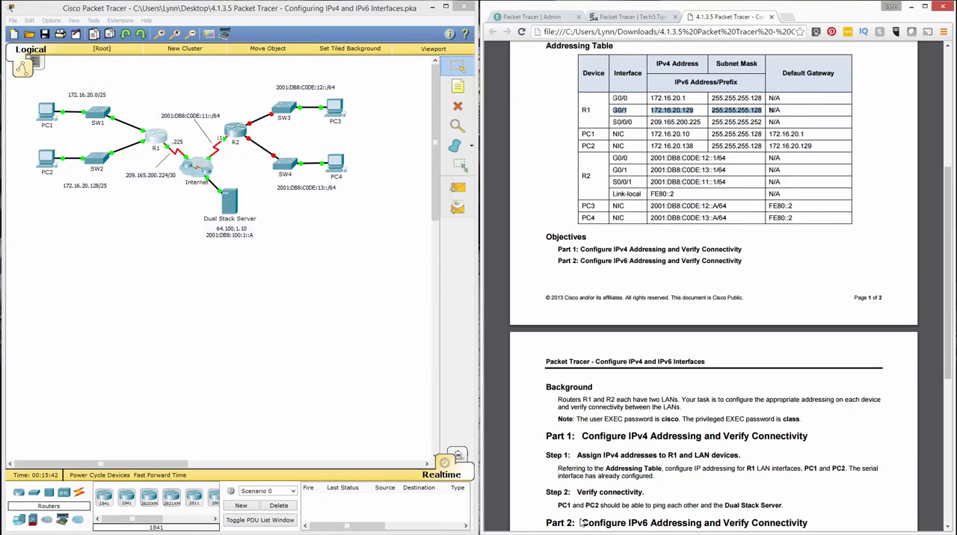
Mark PC1's row in the addressing table and set PC1's static IP address to 172.16.20.10 in its IP Configuration
drag(582, 134, 803, 136)
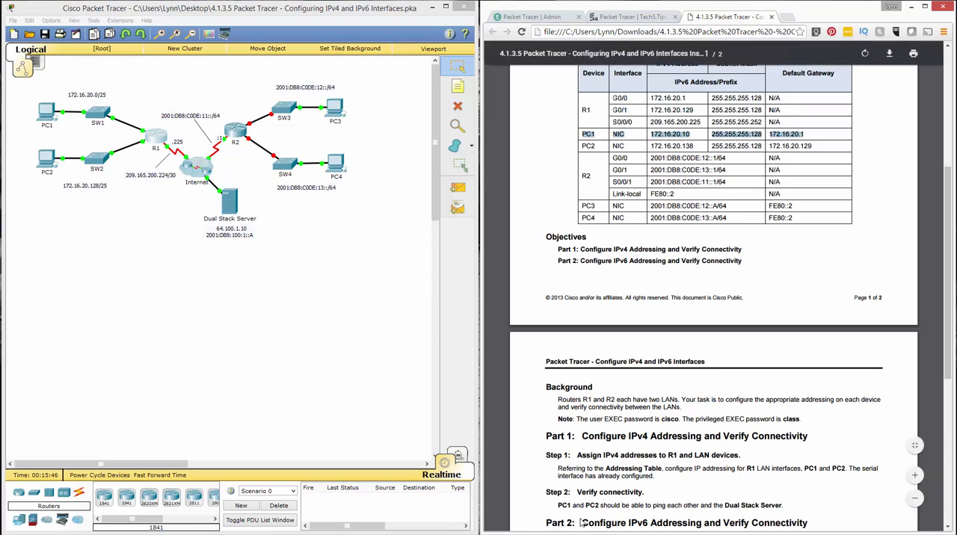
click(47, 112)
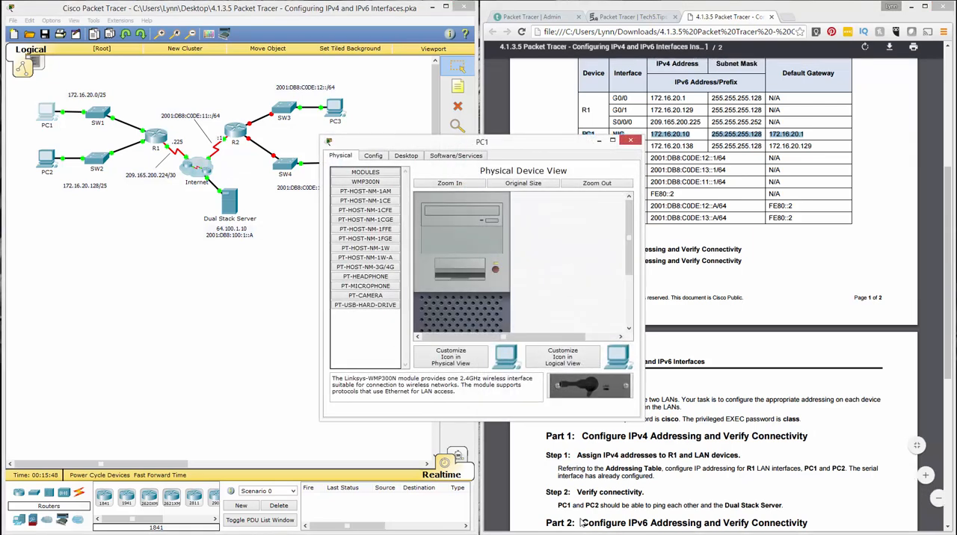
click(373, 156)
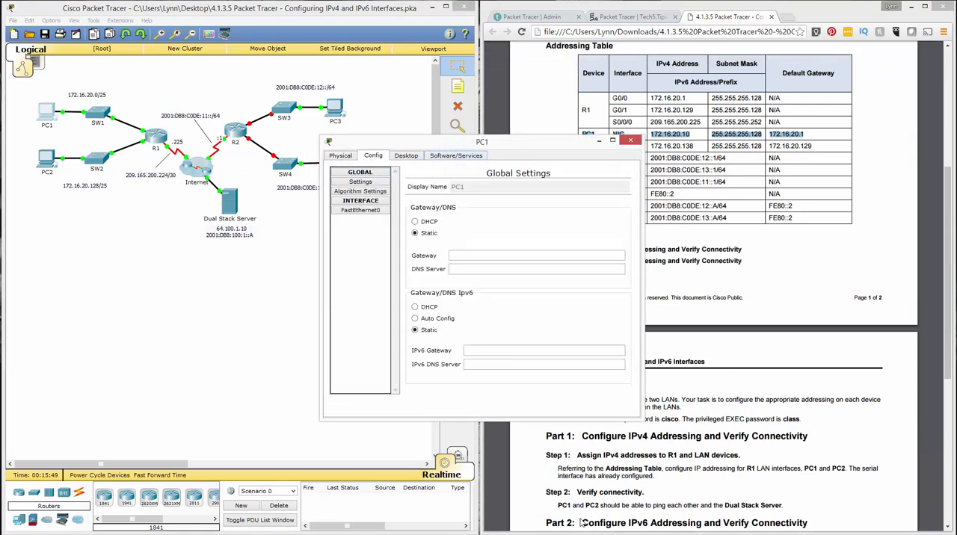
click(406, 155)
drag(482, 142, 221, 76)
click(97, 124)
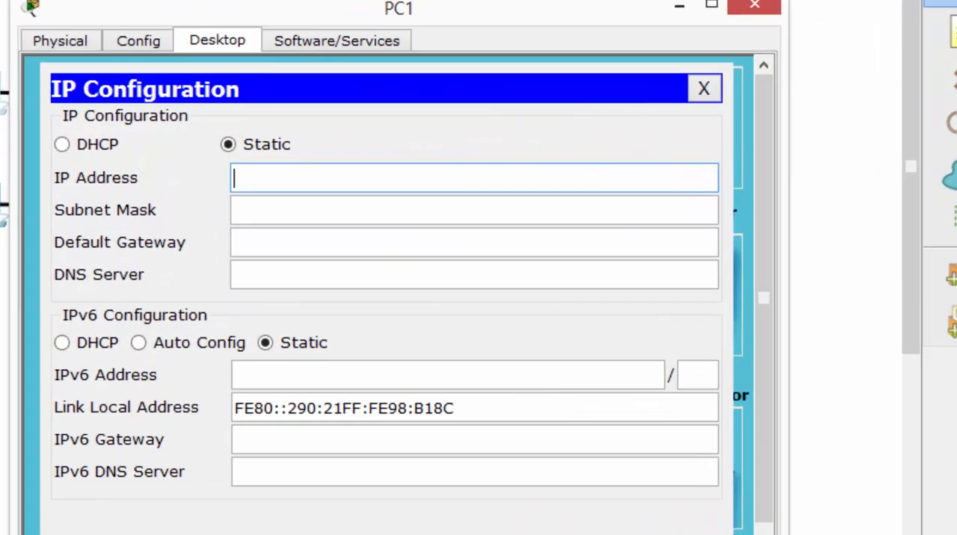
text(172.)
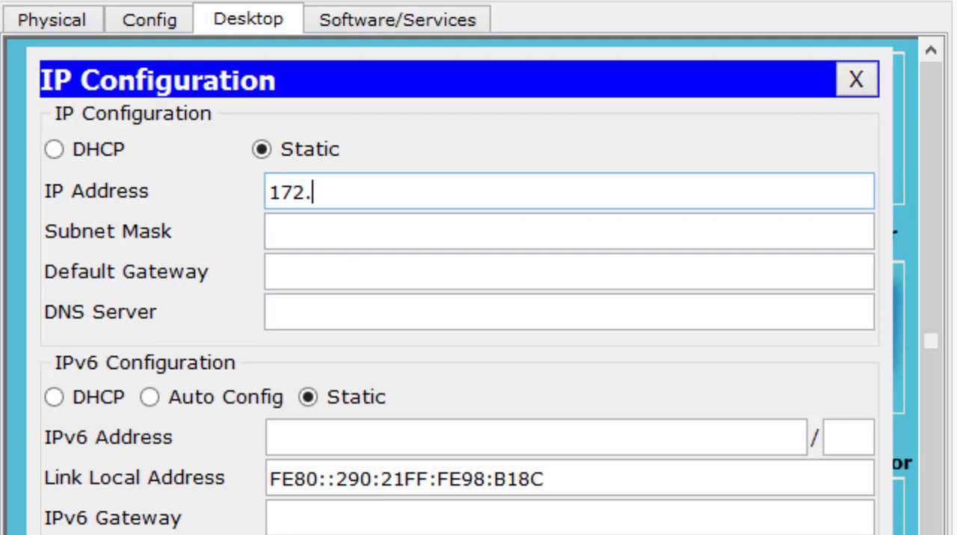
text(16.20.10)
key(Tab)
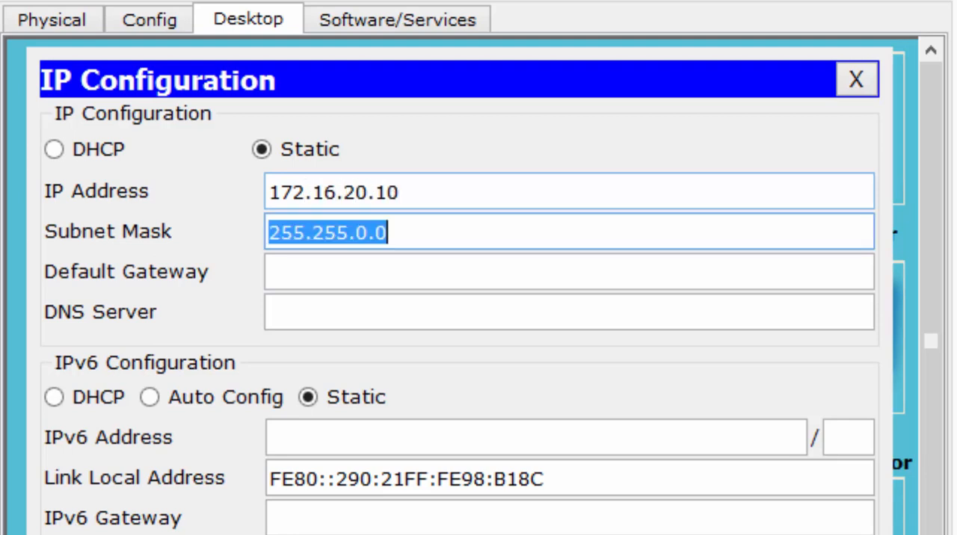
Set PC1's subnet mask to 255.255.255.128 and default gateway to 172.16.20.1, and close its IP Configuration
text(255.)
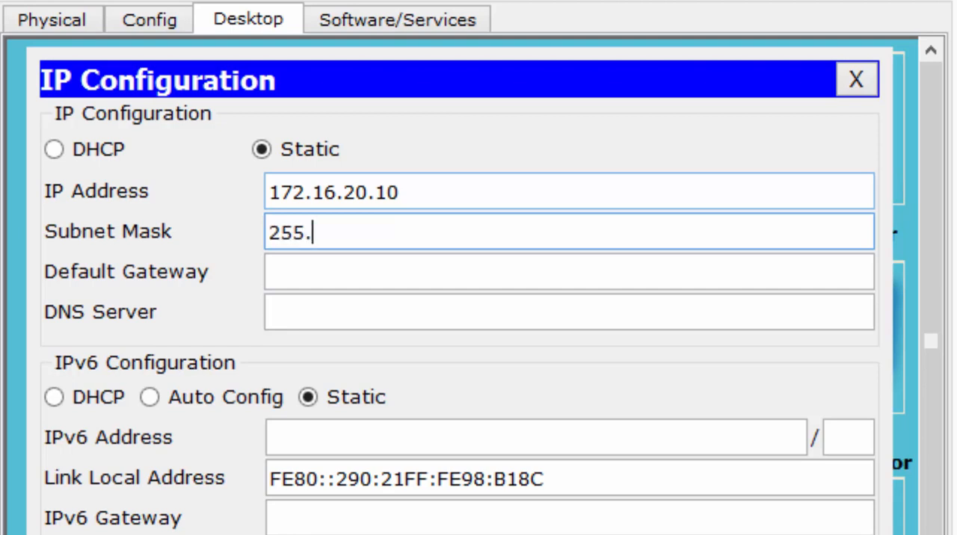
text(255.255.128)
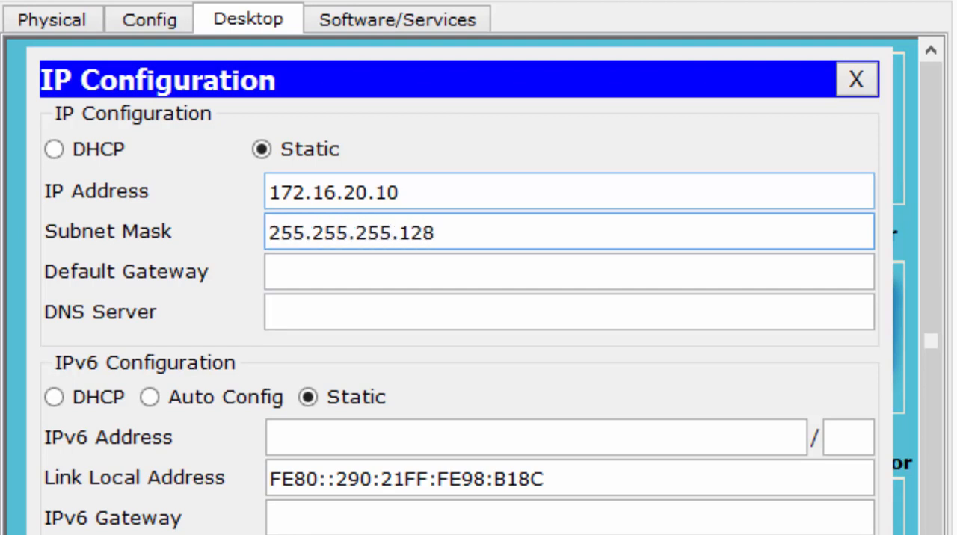
key(Tab)
text(1)
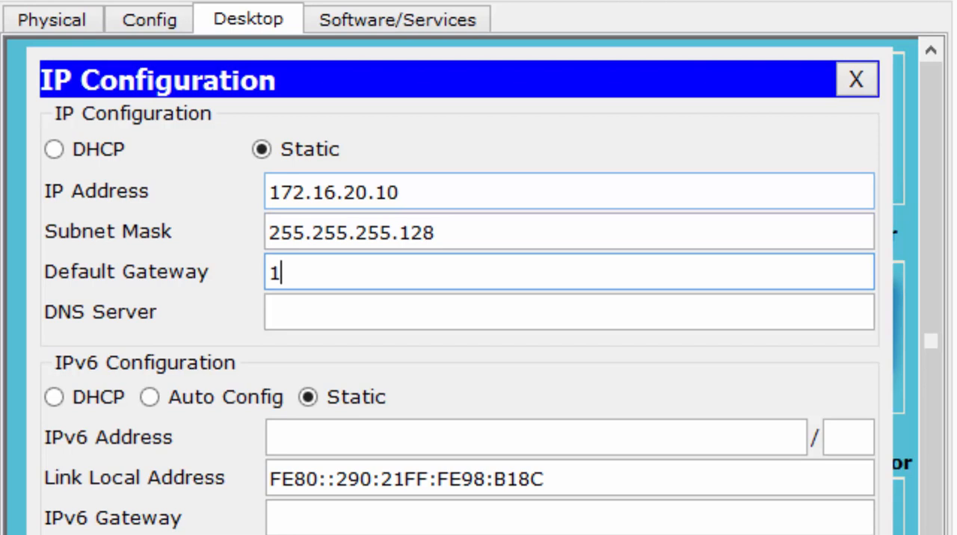
text(72.16.20.1)
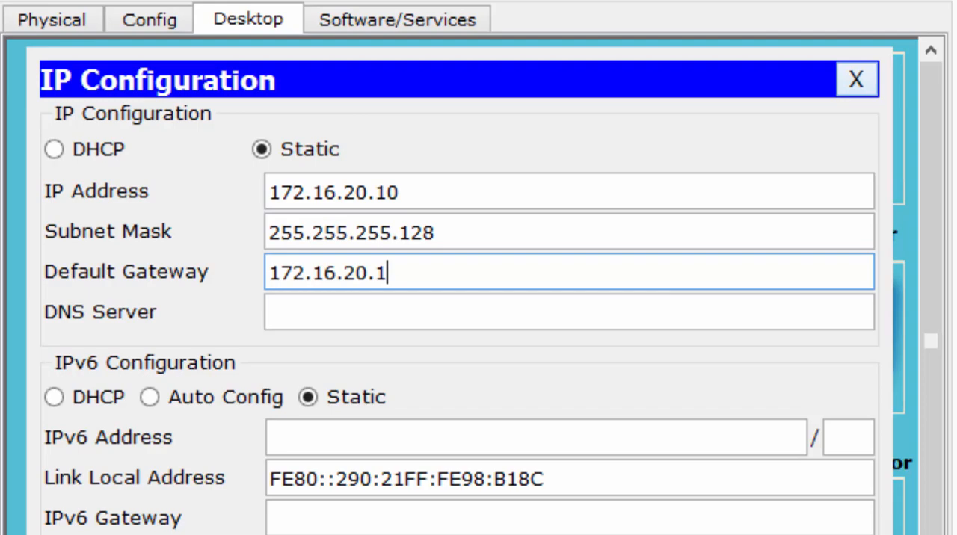
click(855, 79)
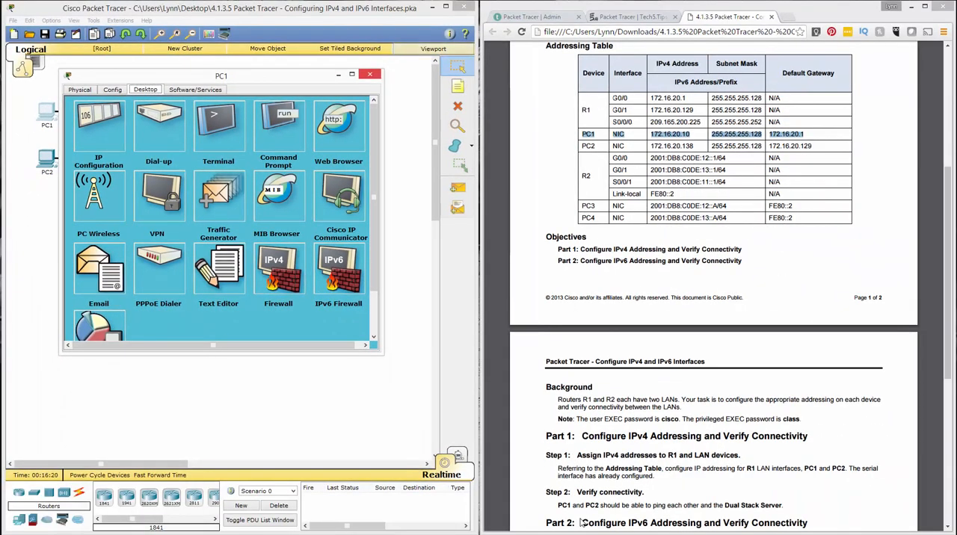
Open PC2's IP Configuration and set its static IP address to 172.16.20.138
click(681, 17)
click(4, 196)
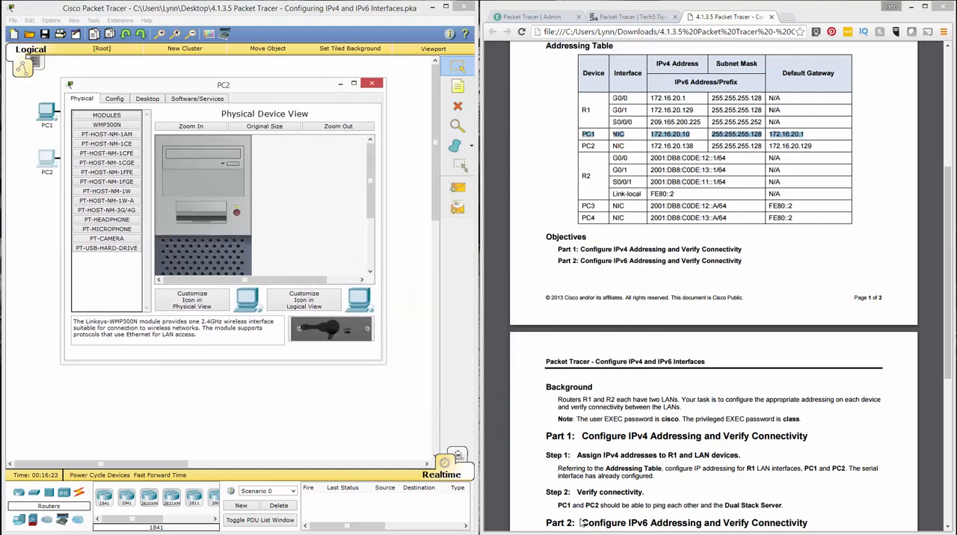
click(147, 98)
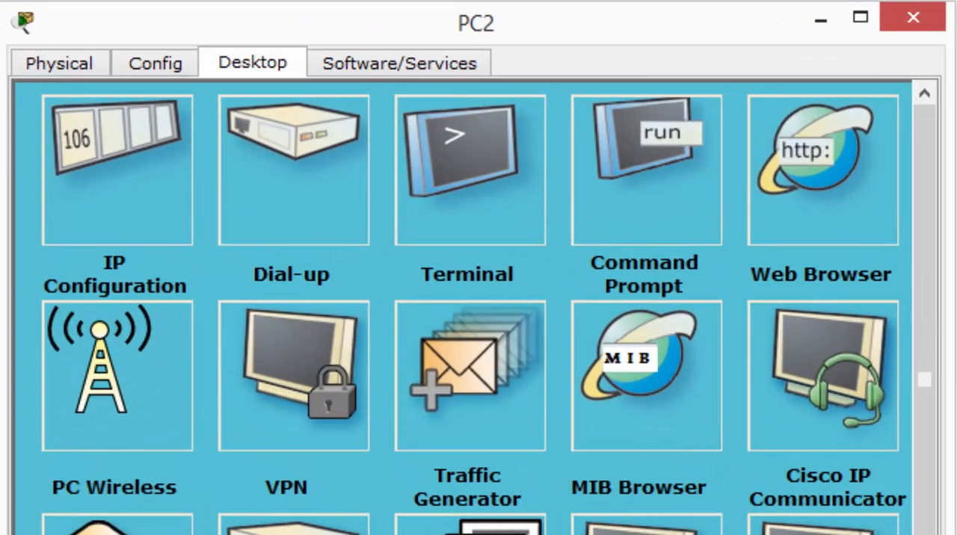
click(97, 136)
click(299, 233)
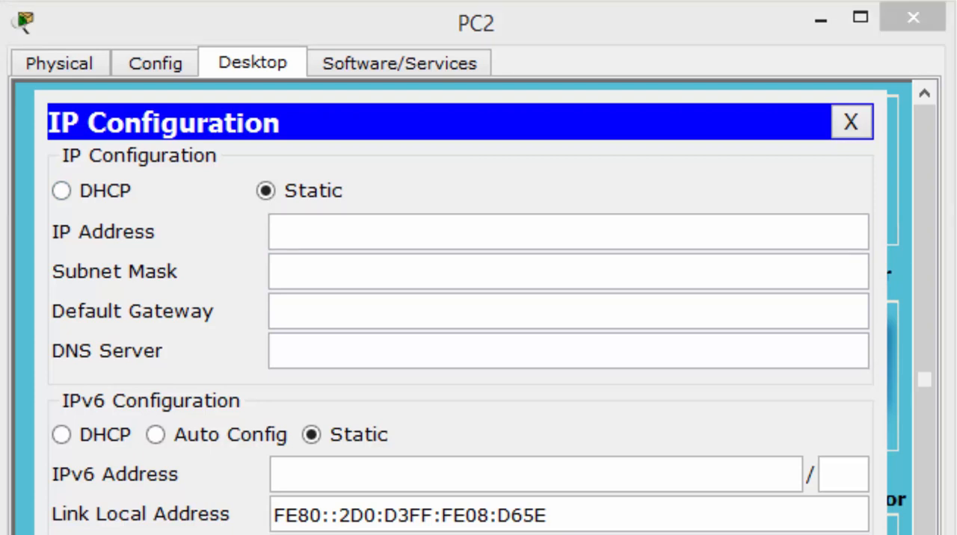
click(299, 233)
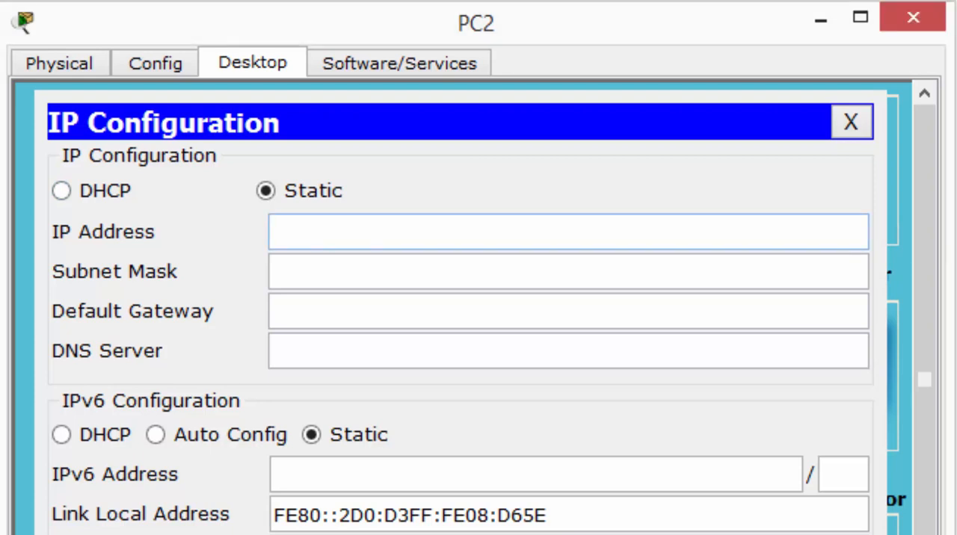
text(172.16.20.138)
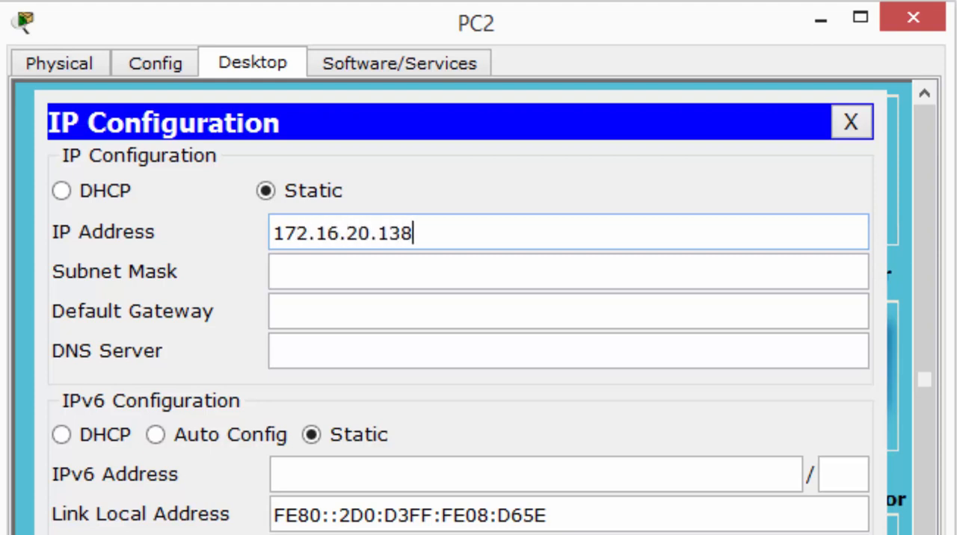
Set PC2's subnet mask to 255.255.255.128 and default gateway to 172.16.20.129, and close its IP Configuration
key(Tab)
text(255.255.)
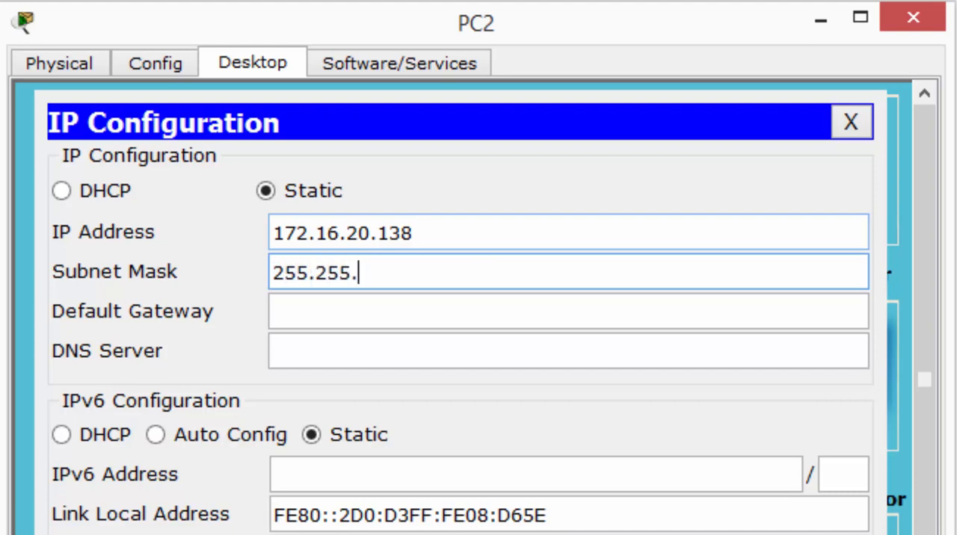
text(255.128)
key(Tab)
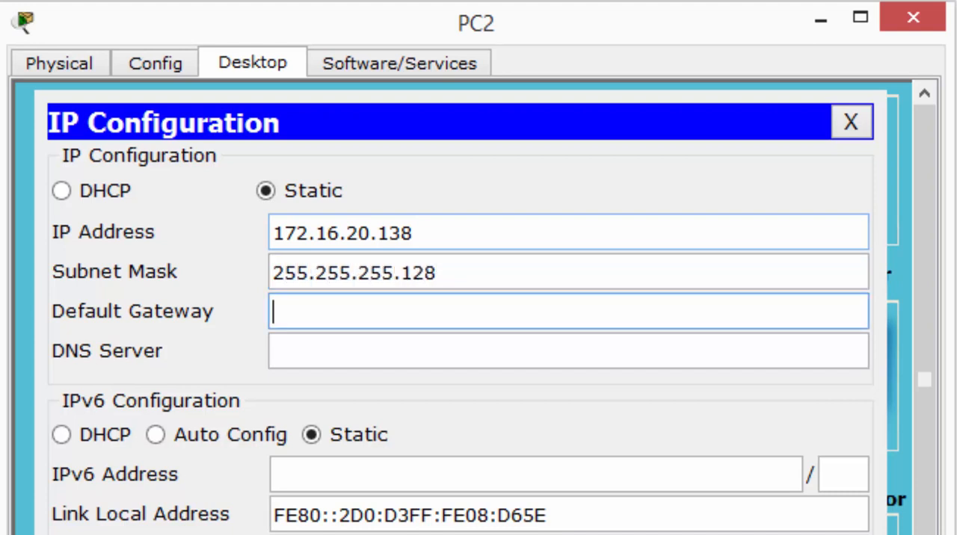
text(00)
key(BackSpace)
key(BackSpace)
text(172.16.2)
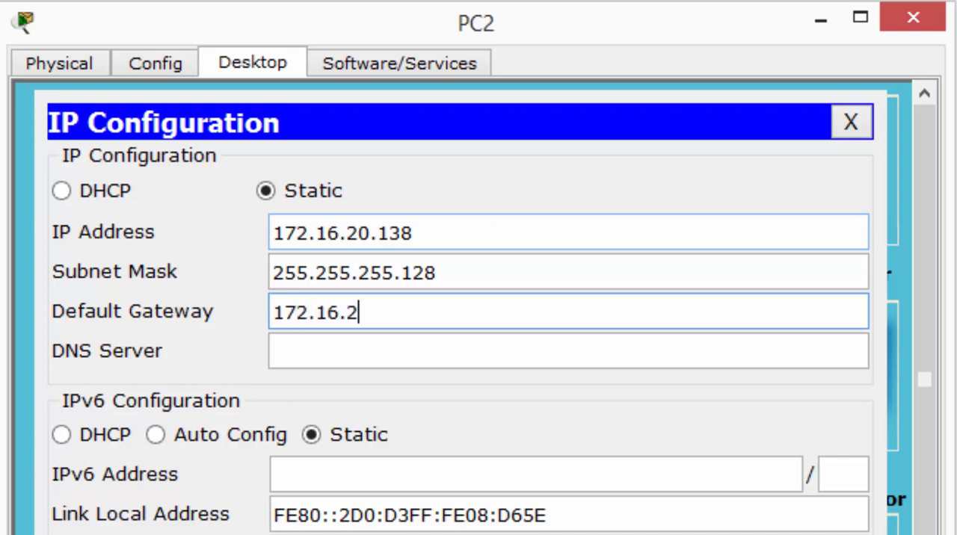
text(0.129)
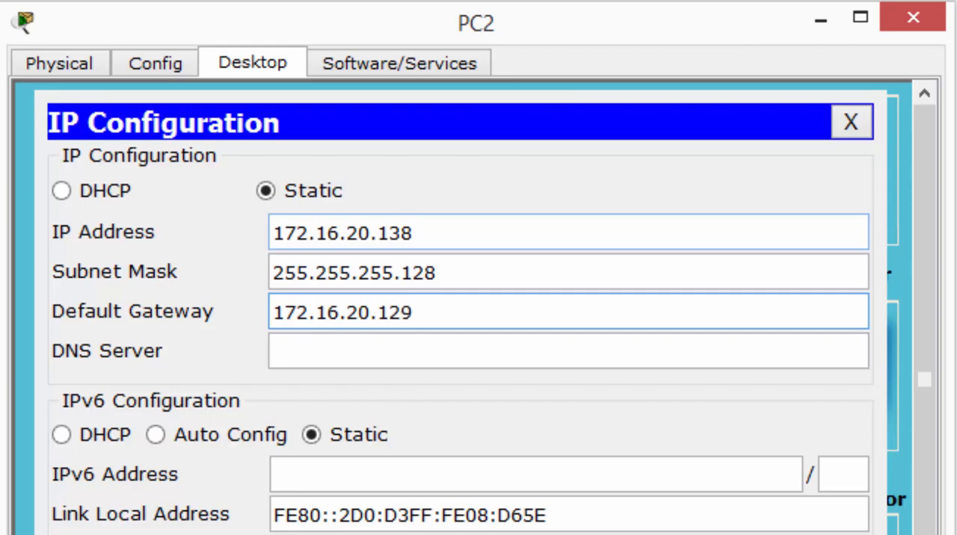
key(Escape)
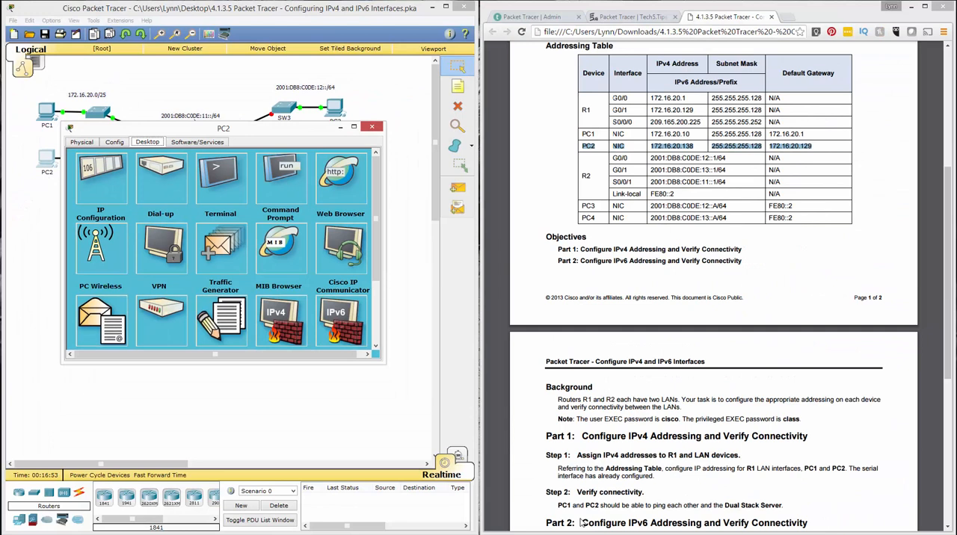
Arrange the PC1 and PC2 windows side by side below the topology and open Command Prompt on both PCs
drag(224, 128, 227, 288)
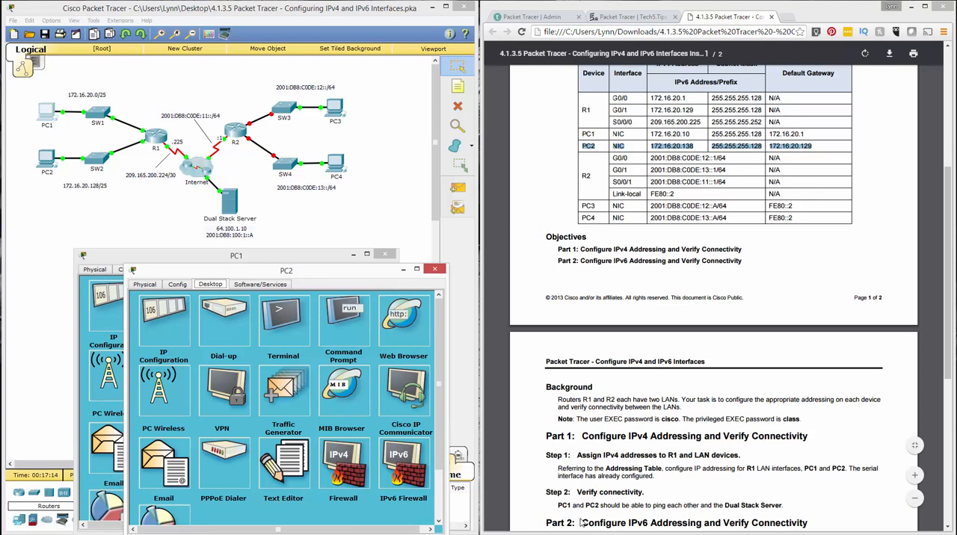
mouse_move(286, 270)
mouse_down()
mouse_move(730, 255)
mouse_move(720, 258)
mouse_up()
click(777, 302)
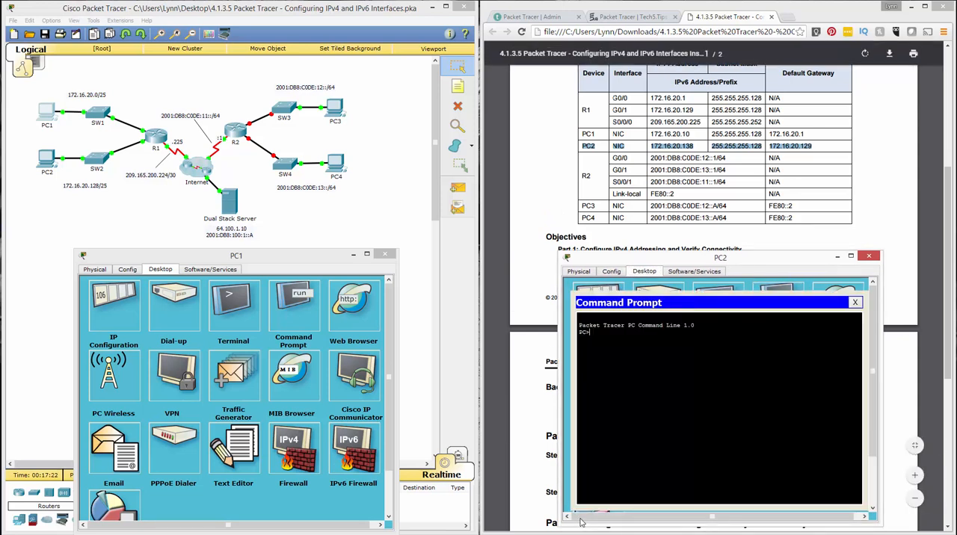
click(293, 302)
Look up PC1's address in the addressing table and ping 172.16.20.10 from PC2's command prompt
text(ping)
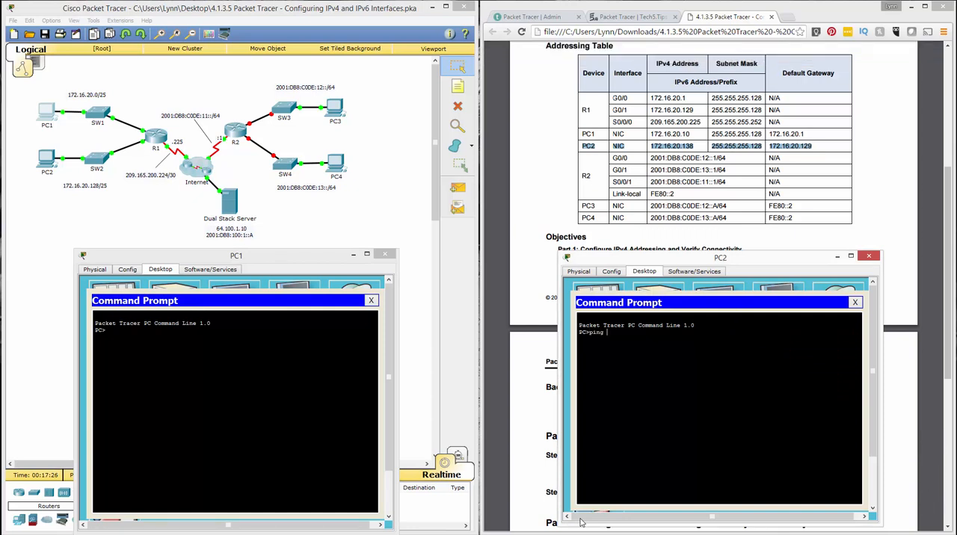
drag(651, 134, 691, 134)
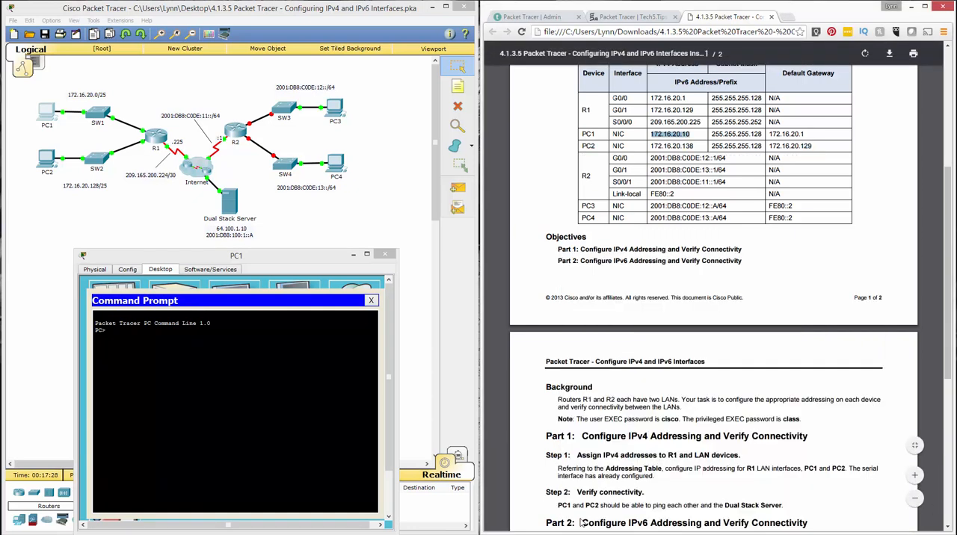
key(alt+Tab)
text(172.16.20.10)
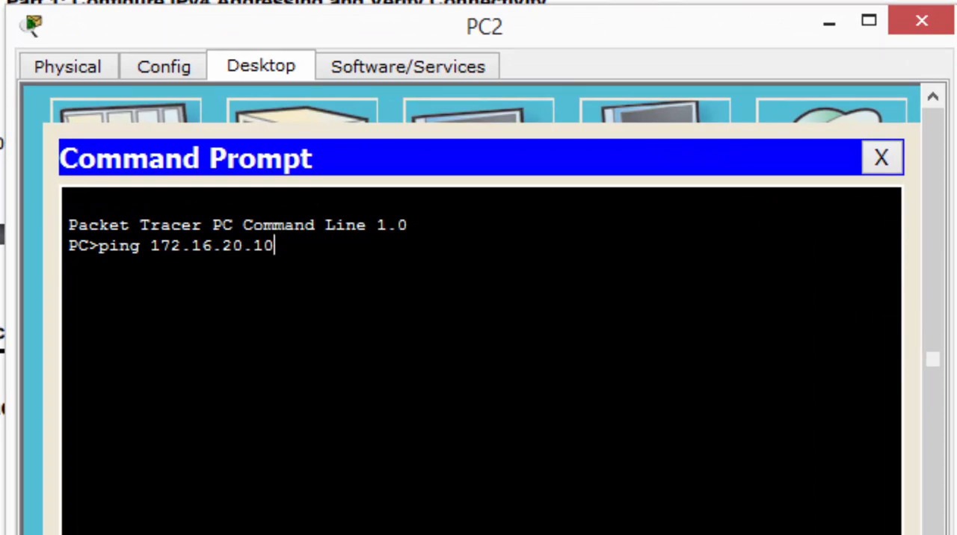
key(Return)
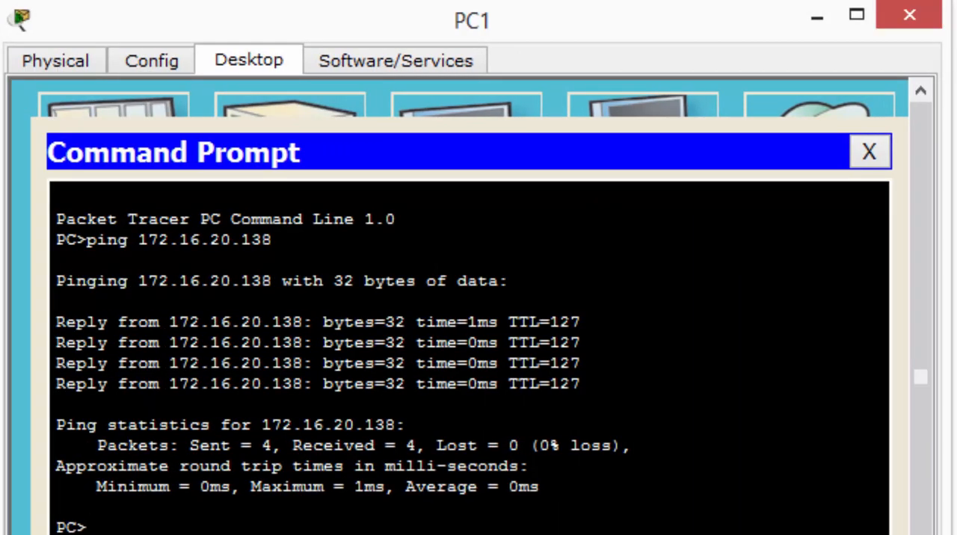
Ping the Dual Stack Server at 64.100.1.10 from PC1's command prompt
text(pping)
key(BackSpace)
key(BackSpace)
key(BackSpace)
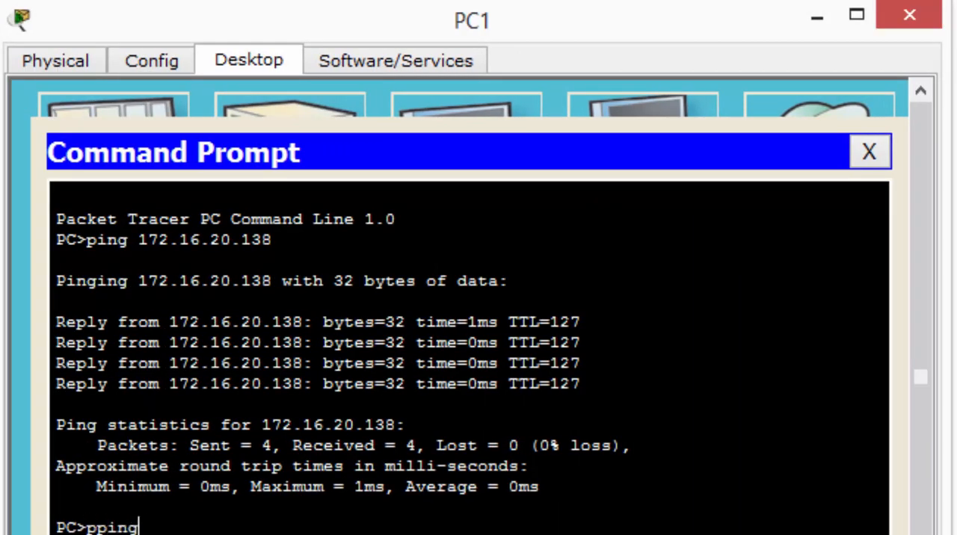
key(BackSpace)
text(ing 64.100.)
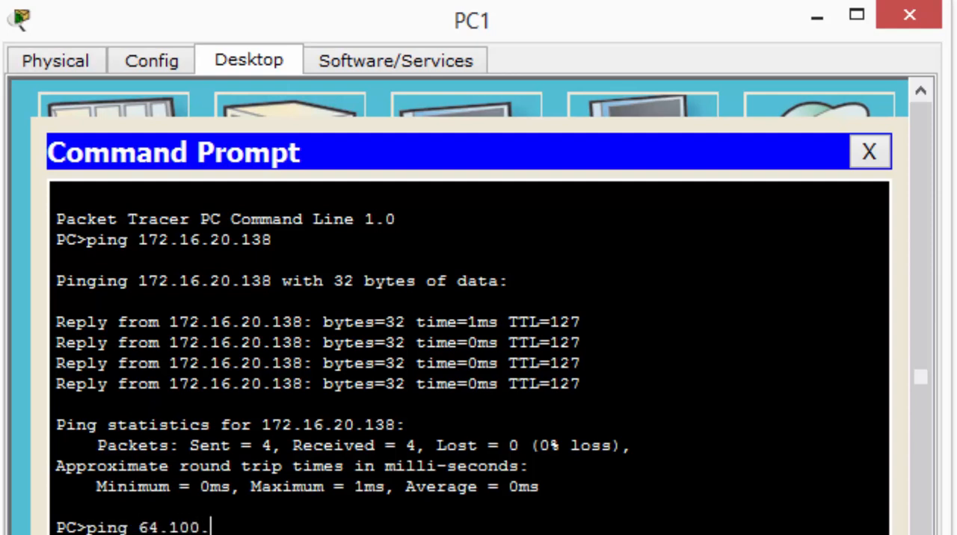
text(1.10)
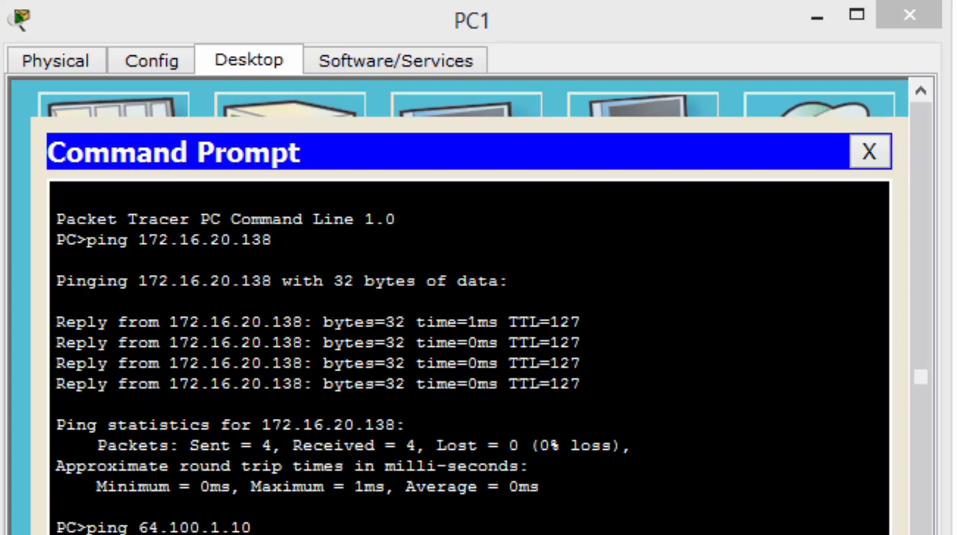
key(Return)
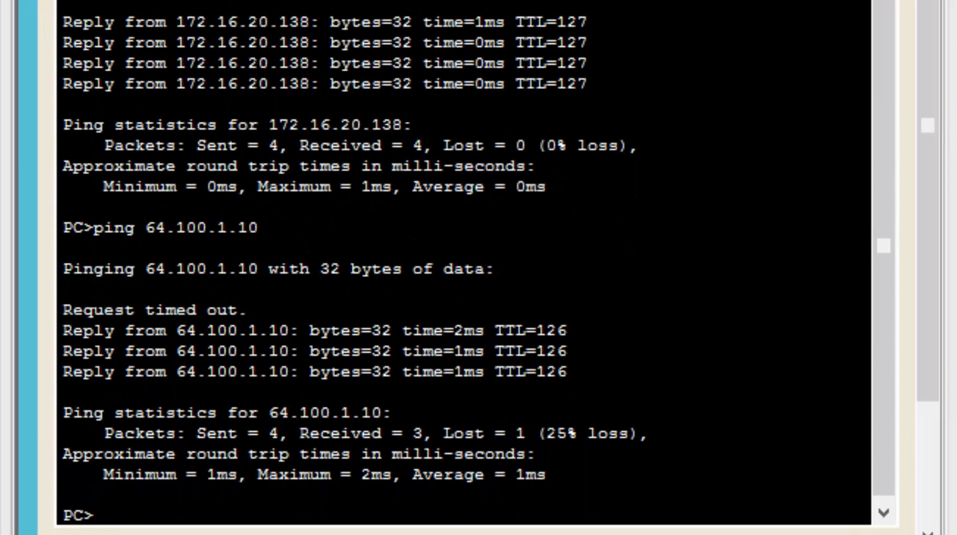
Compare the packet loss statistics of the two pings in PC1's command prompt
drag(104, 140, 637, 139)
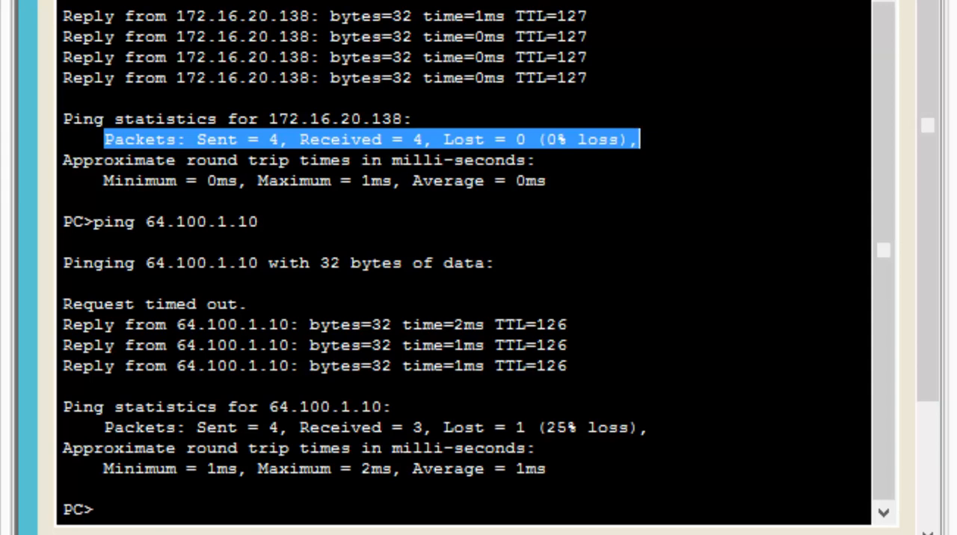
click(94, 427)
drag(94, 426, 649, 426)
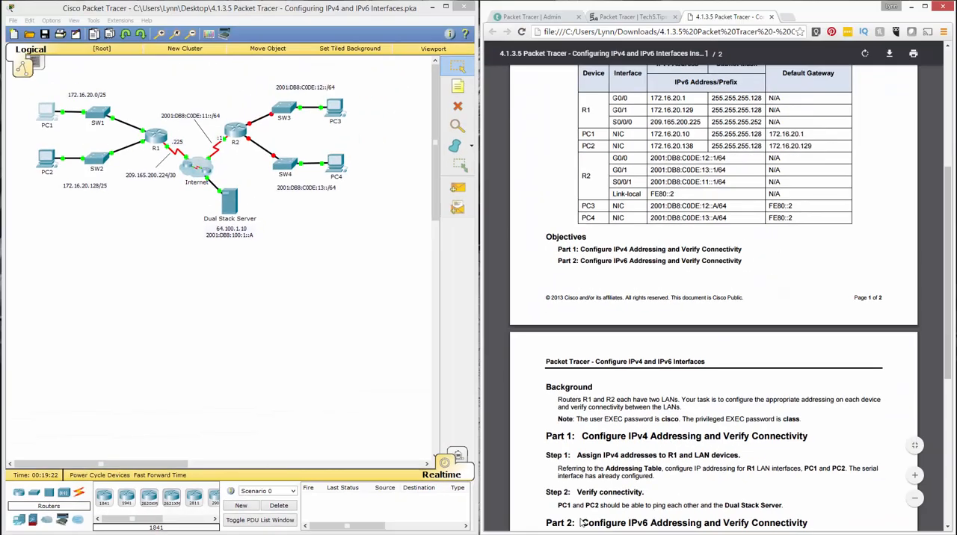
Check the Part 2 IPv6 instructions, open R2's CLI and log in with the user EXEC password
scroll(581, 522, down, 5)
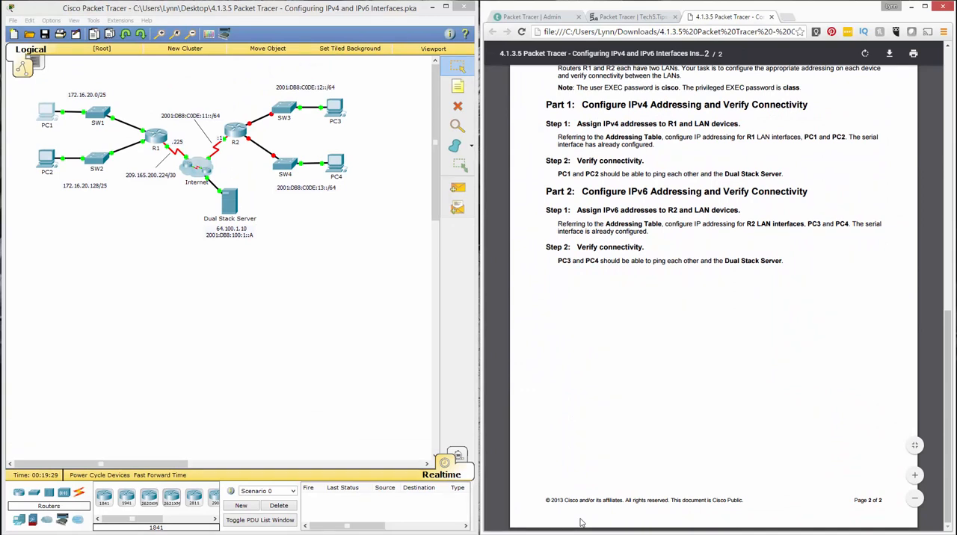
scroll(581, 522, up, 5)
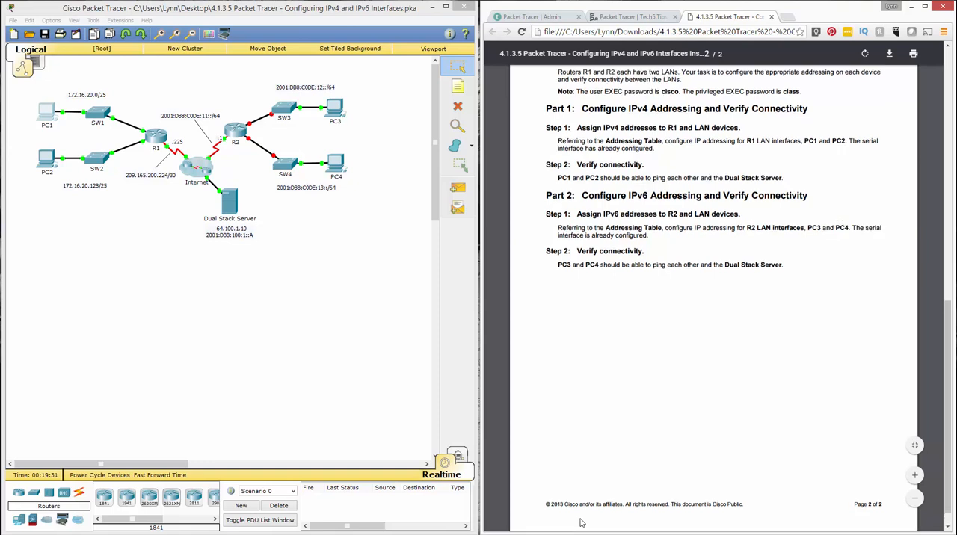
scroll(581, 522, down, 1)
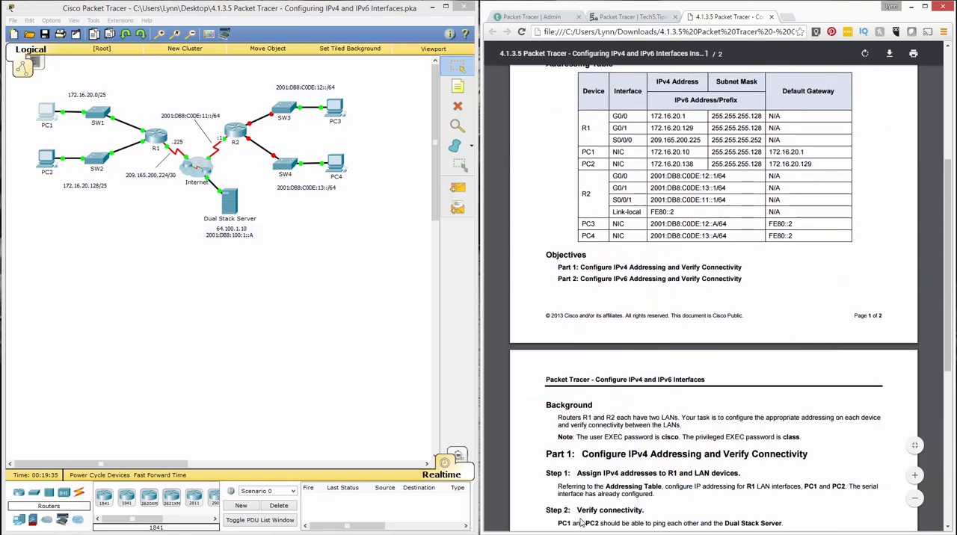
click(235, 131)
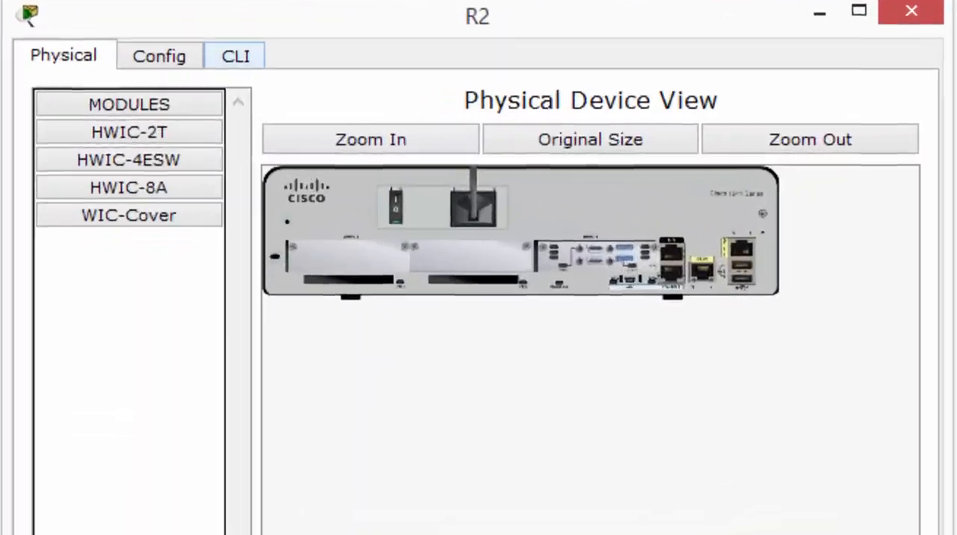
click(173, 96)
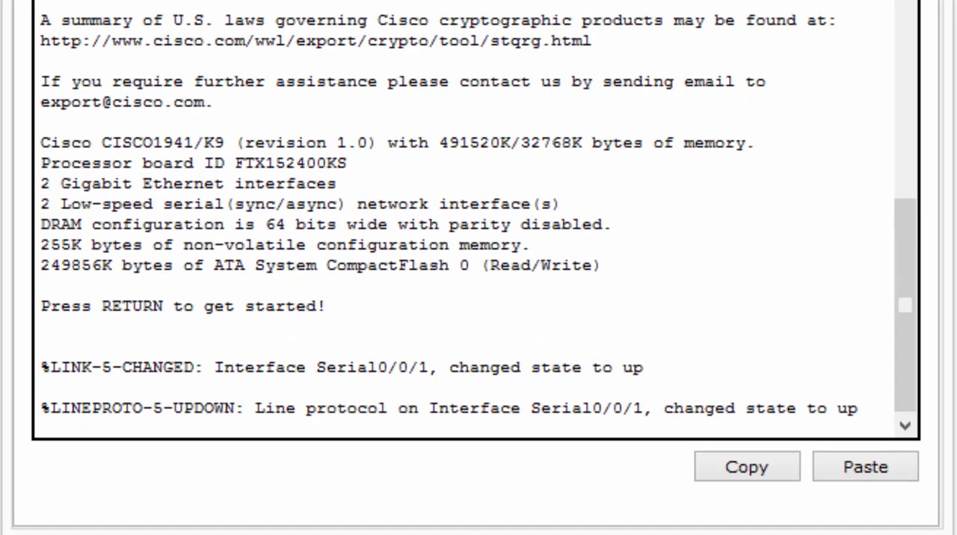
key(Return)
key(Return)
key(Return)
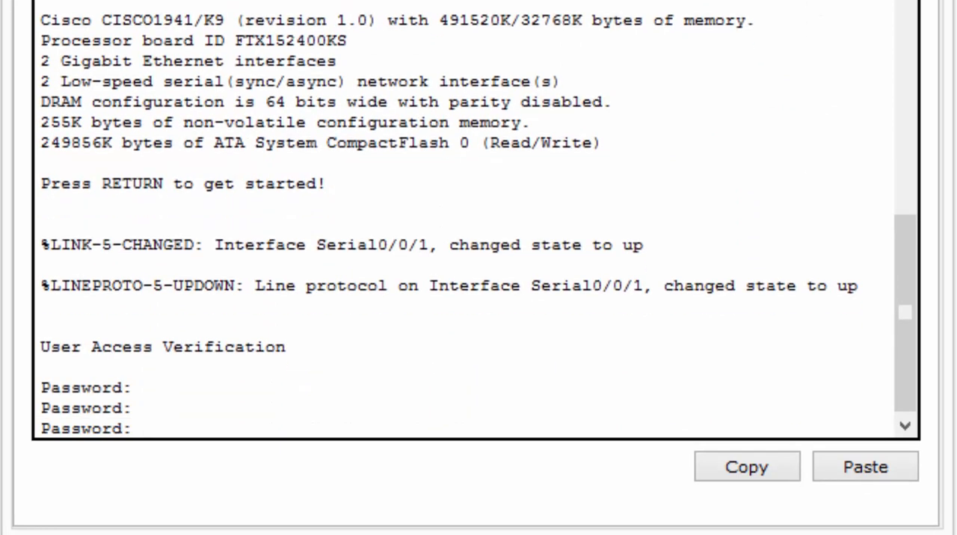
key(Return)
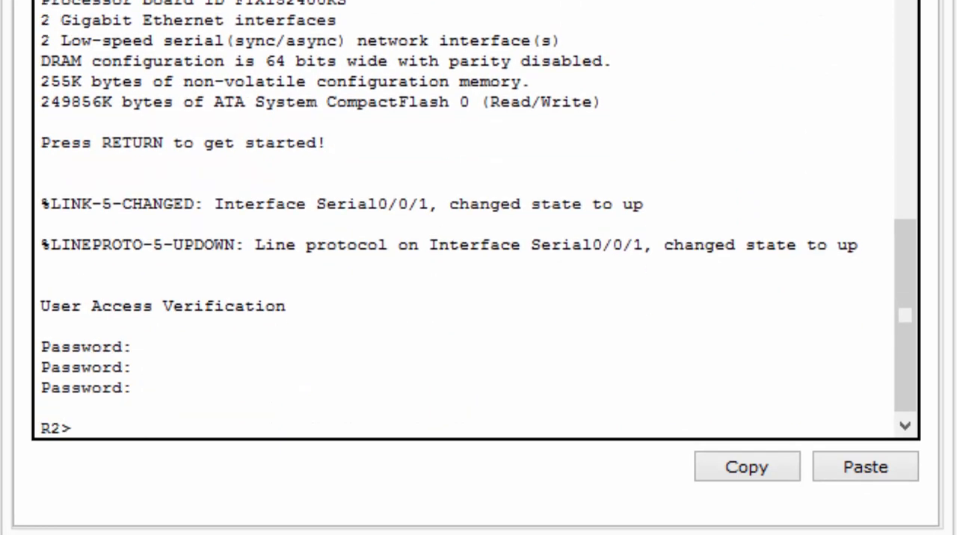
Enter privileged EXEC mode on R2 with the enable password and start global configuration mode
text(enable)
key(Return)
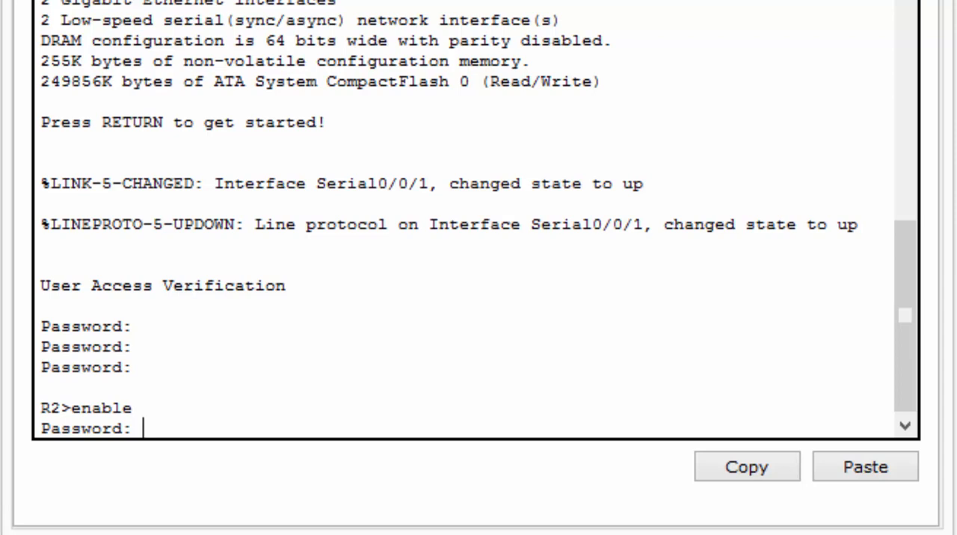
key(Return)
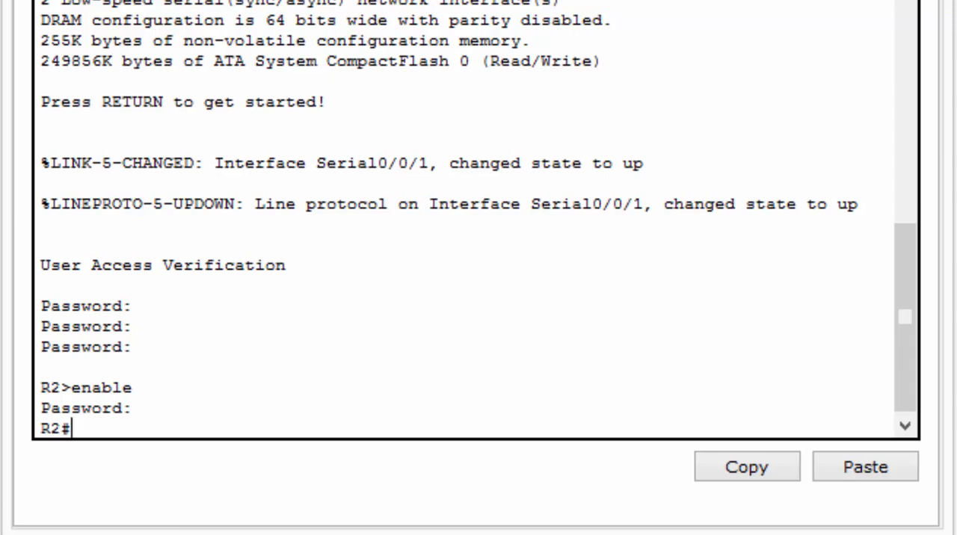
text(config)
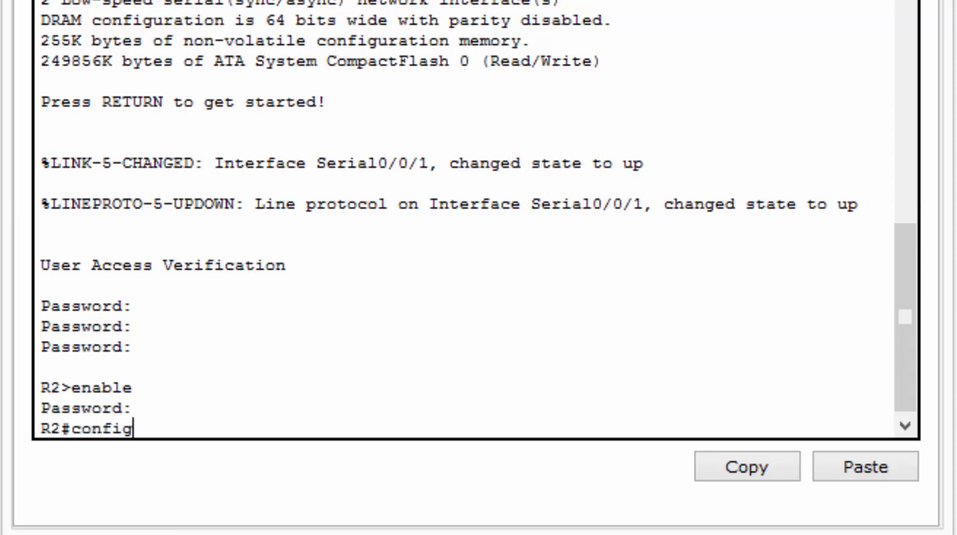
text(ure ter)
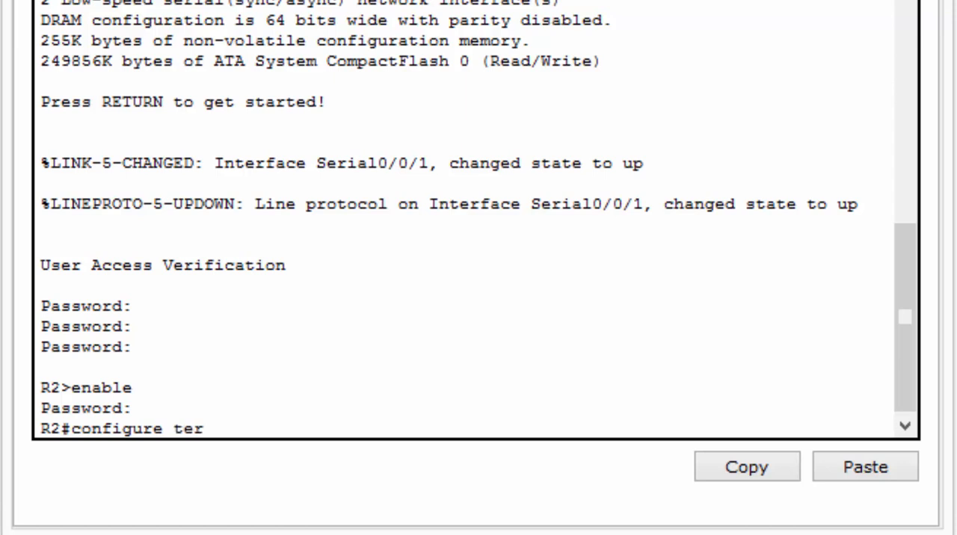
text(minal)
key(Return)
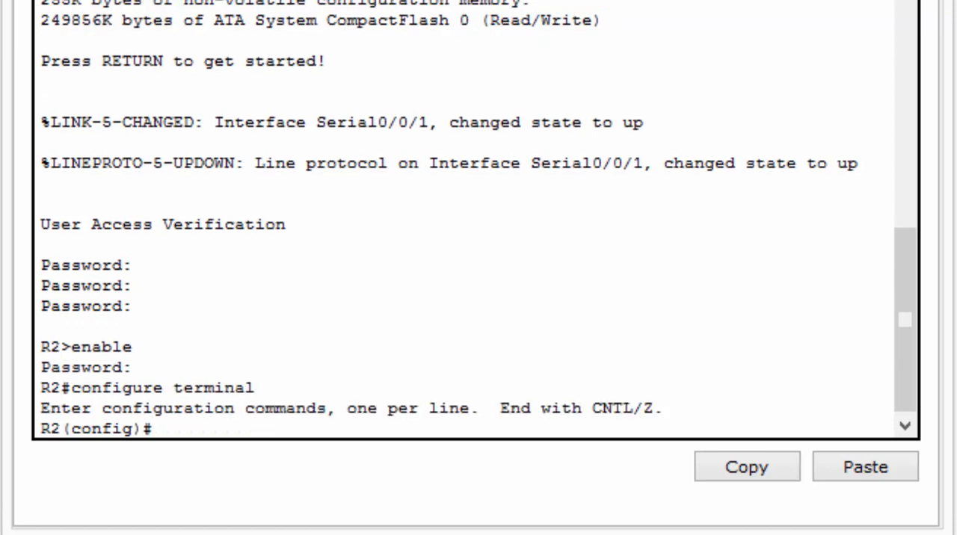
Assign the IPv6 address 2001:db8:c0de:12::1/64 to R2's g0/0 interface
text(interf)
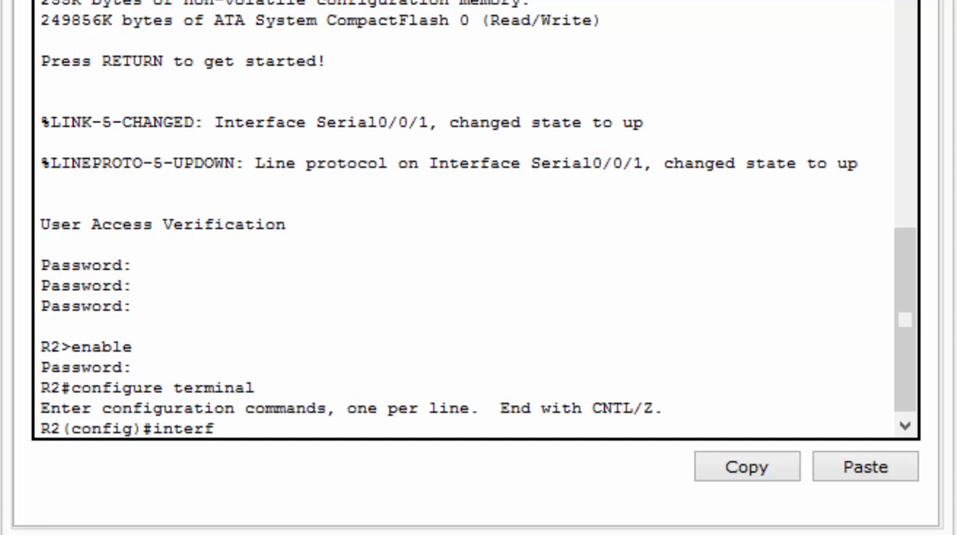
text(ace g0/0)
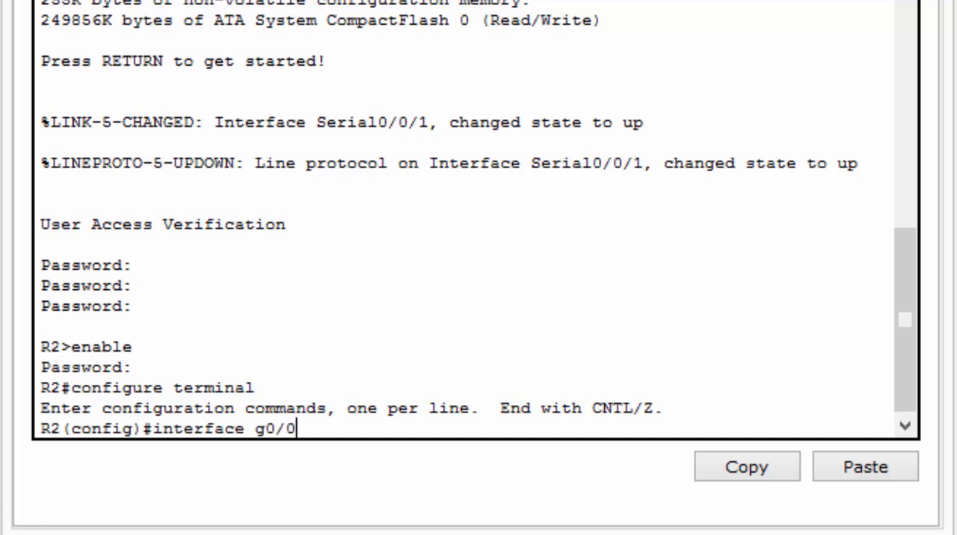
key(Return)
text(ipv)
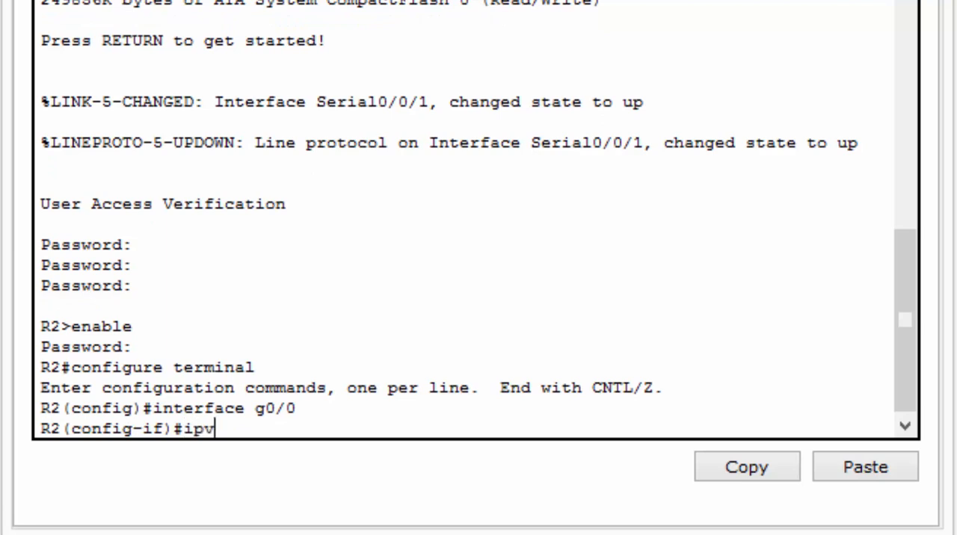
text(6 address )
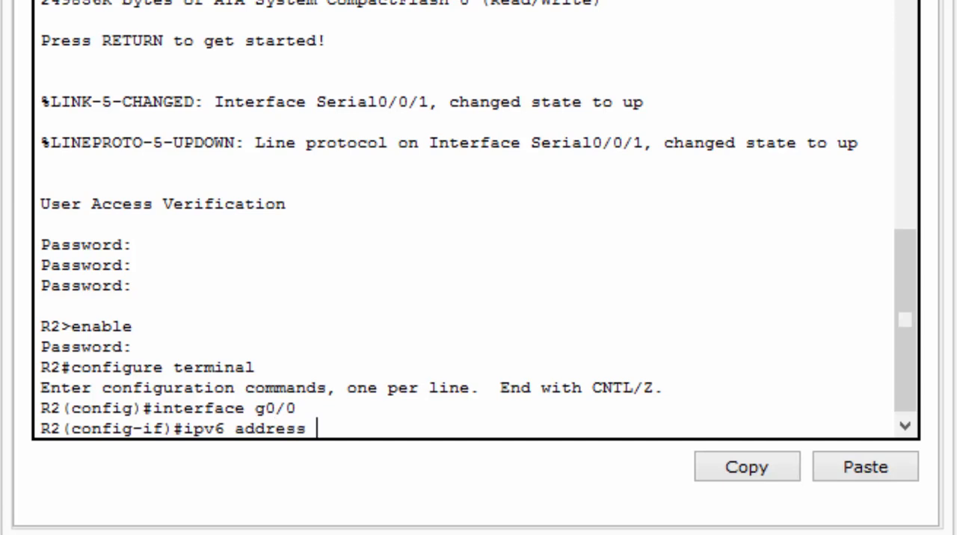
text(2001:db8:)
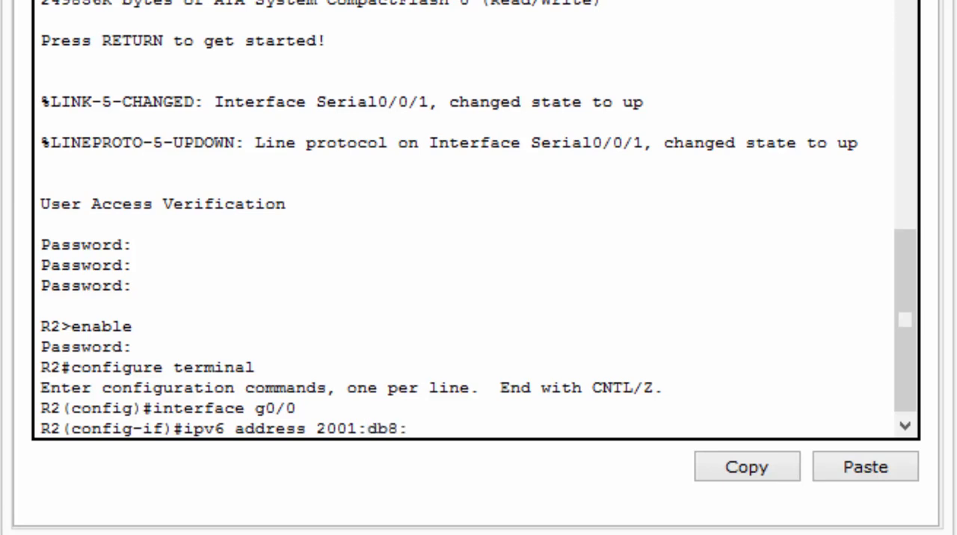
text(c0de:)
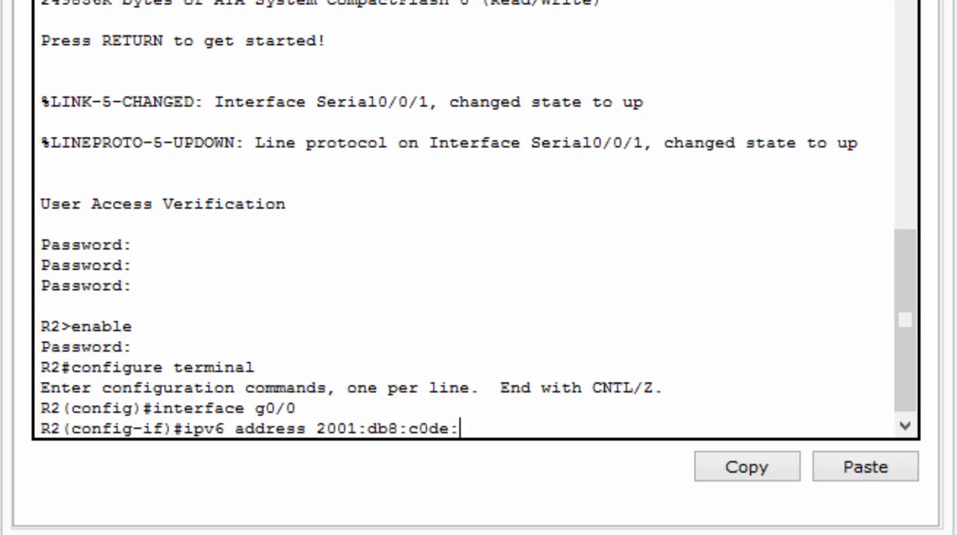
text(12::1/64)
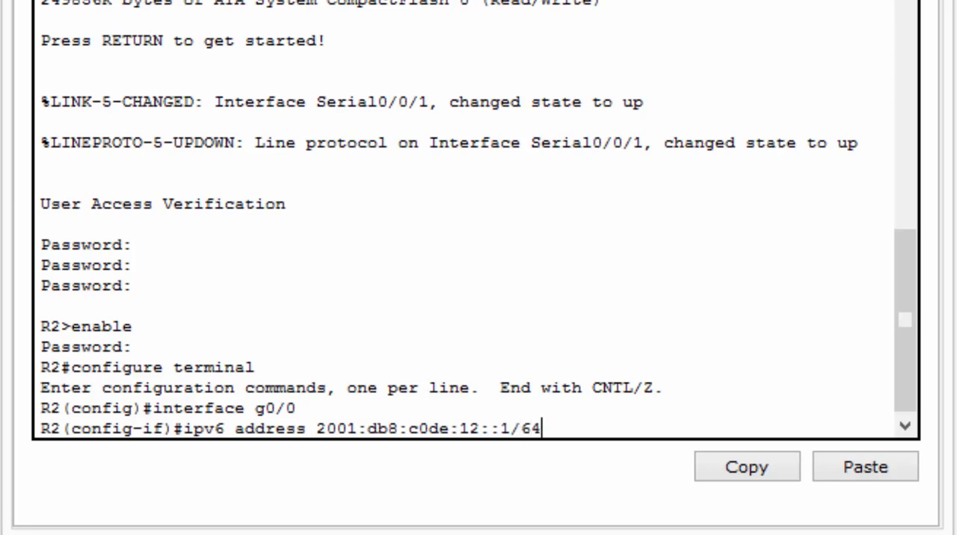
key(Return)
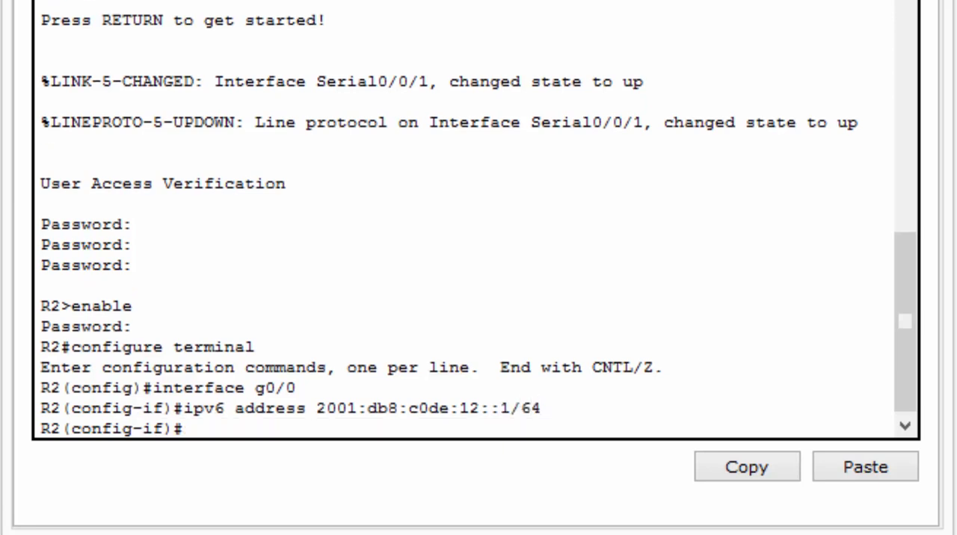
Enable R2's g0/0 interface with the no shut command
text(no shut)
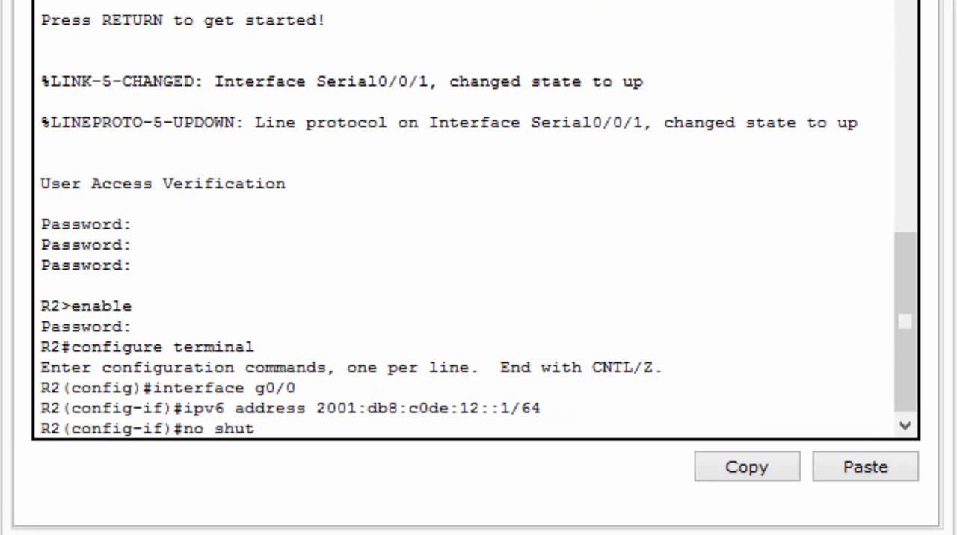
key(Return)
key(Return)
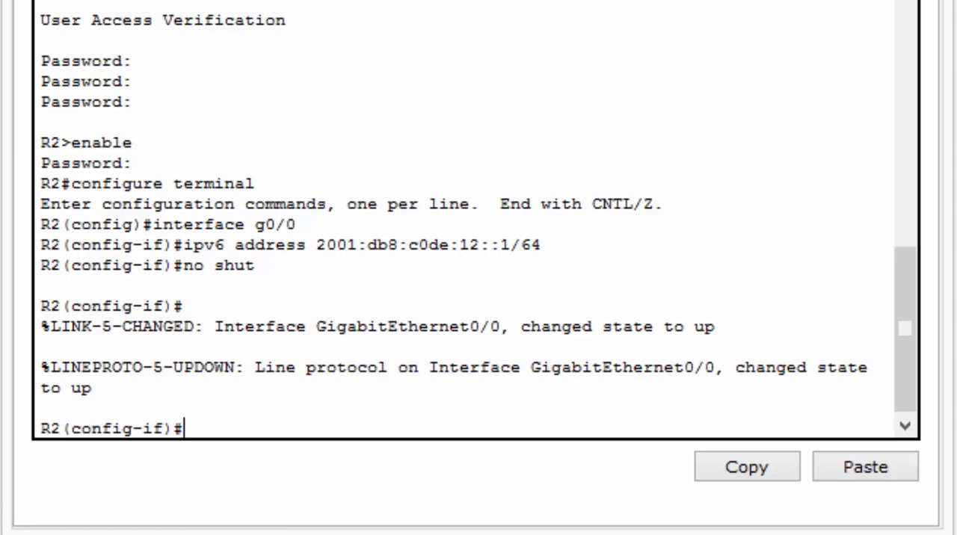
Assign the IPv6 address 2001:db8:c0de:13::1/64 to R2's g0/1 interface
text(interface)
text( g)
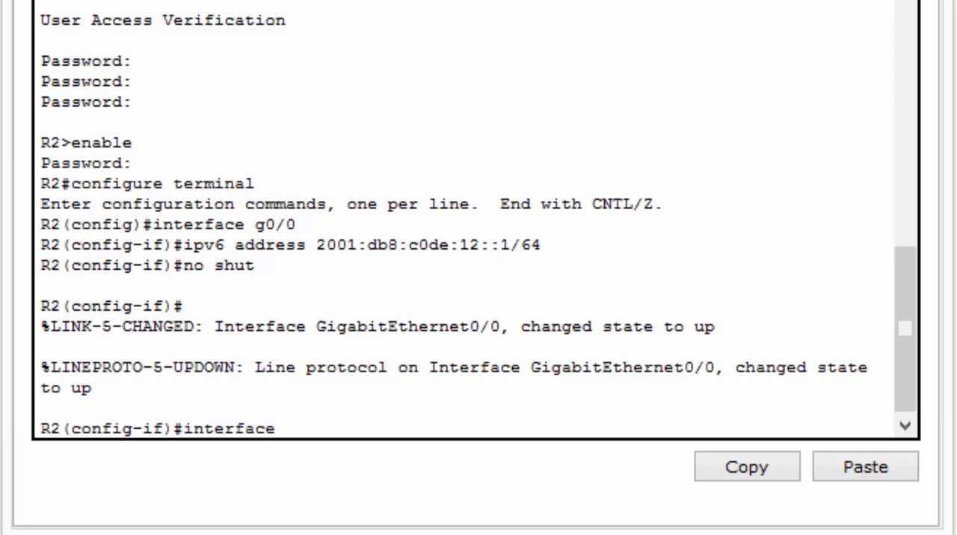
text(0/1)
key(Return)
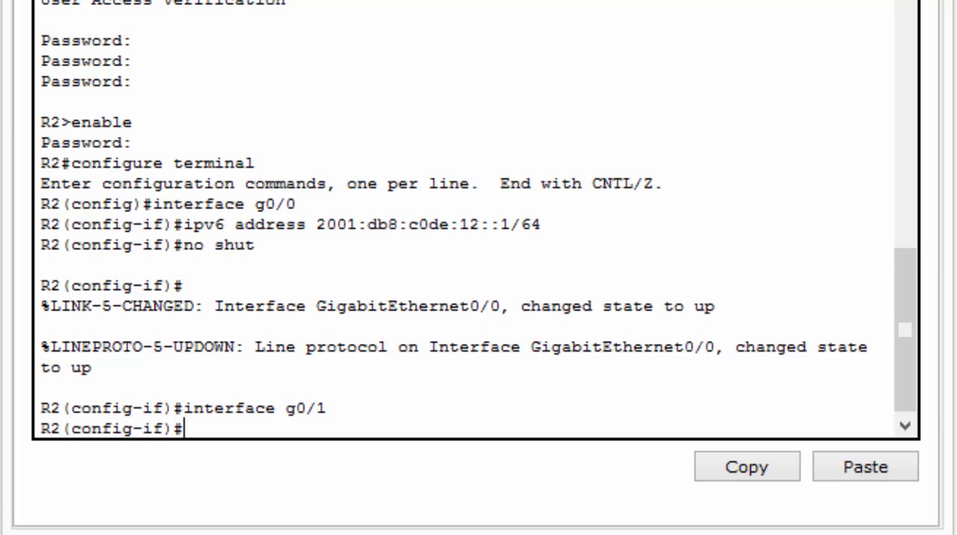
key(Up)
key(Up)
key(Up)
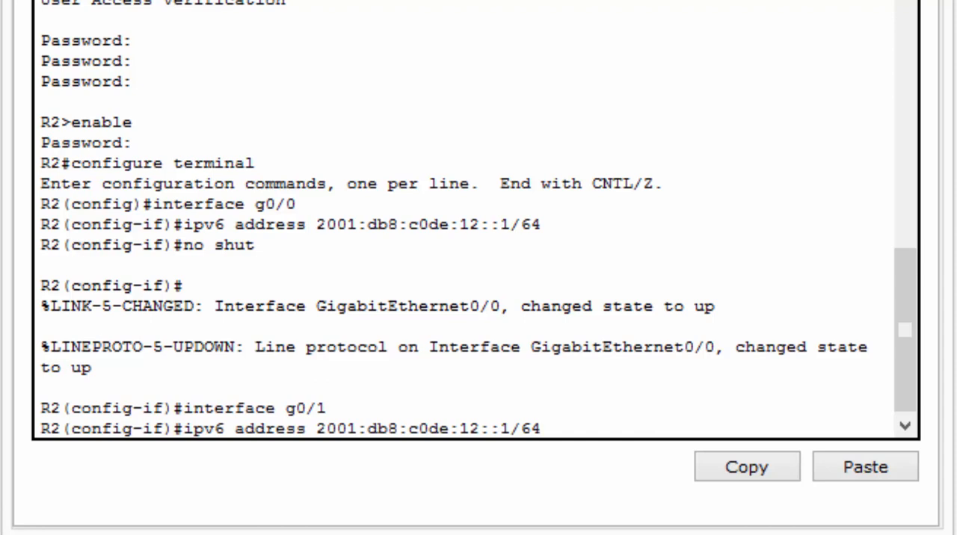
key(Left)
key(Left)
key(Left)
key(Left)
key(BackSpace)
text(3)
key(Right)
key(Right)
key(Right)
key(Right)
key(Right)
key(Right)
key(Return)
Enable R2's g0/1 interface with the no shut command and end configuration mode
key(Up)
key(Up)
key(Up)
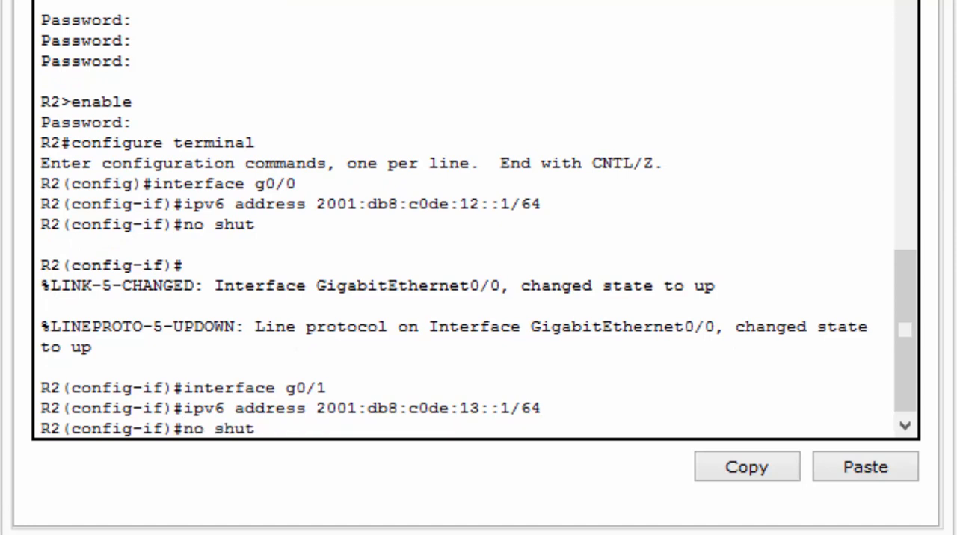
key(Return)
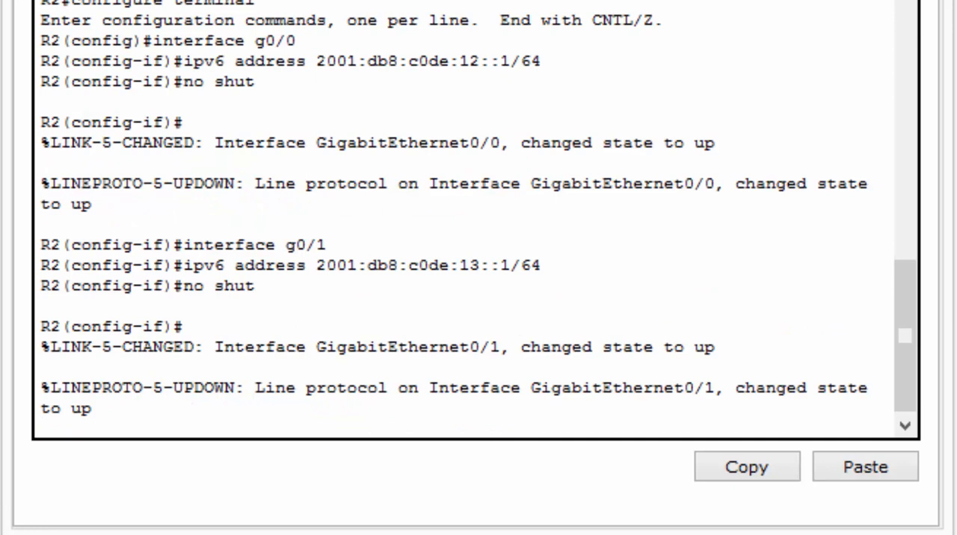
key(Return)
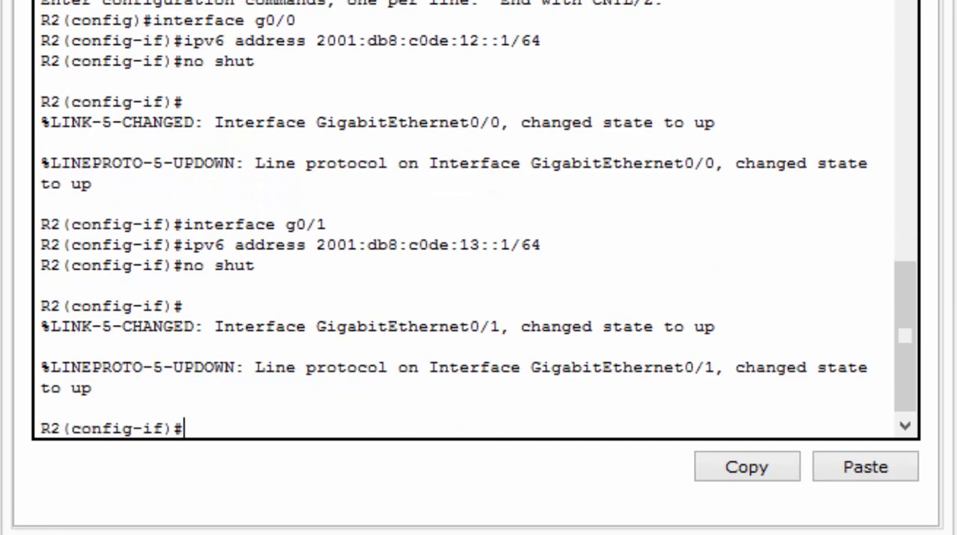
text(end)
key(Return)
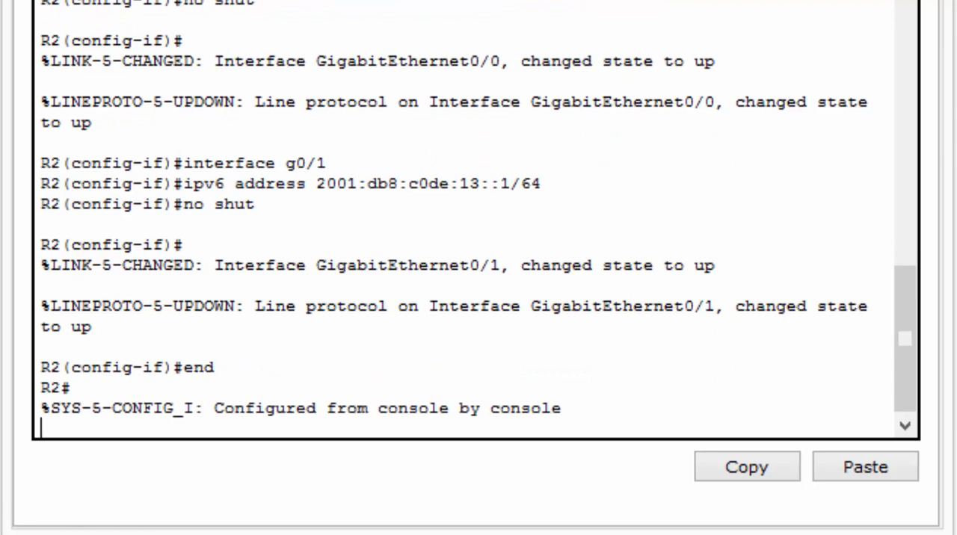
Run show ipv6 interface brief on R2 and examine the status, global and link-local addresses of its interfaces
text(show ipv6 interface brief)
key(Return)
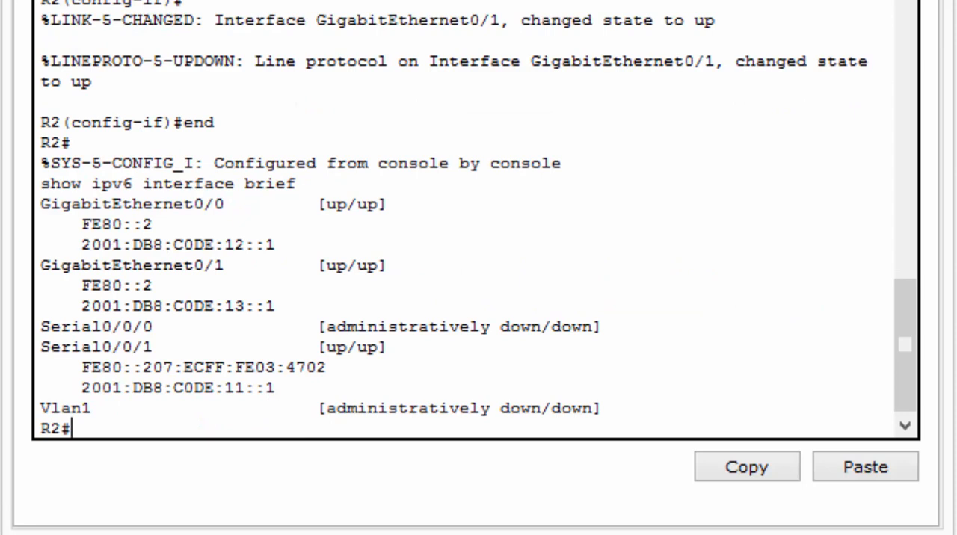
drag(41, 183, 604, 408)
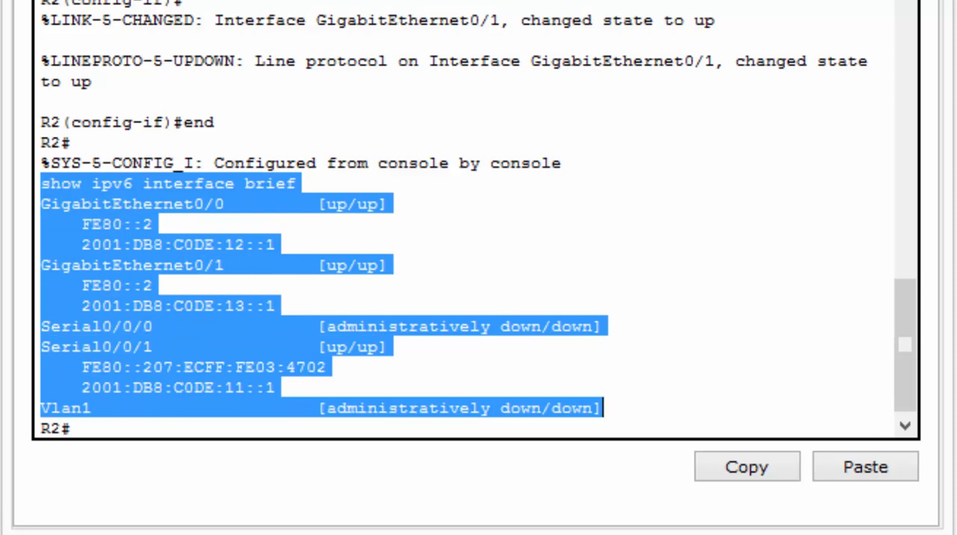
click(603, 408)
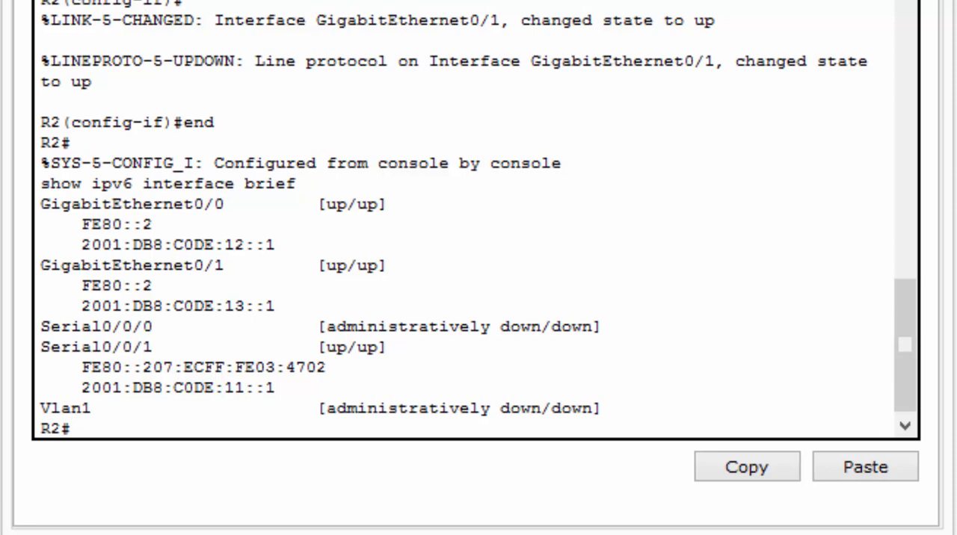
drag(153, 285, 82, 286)
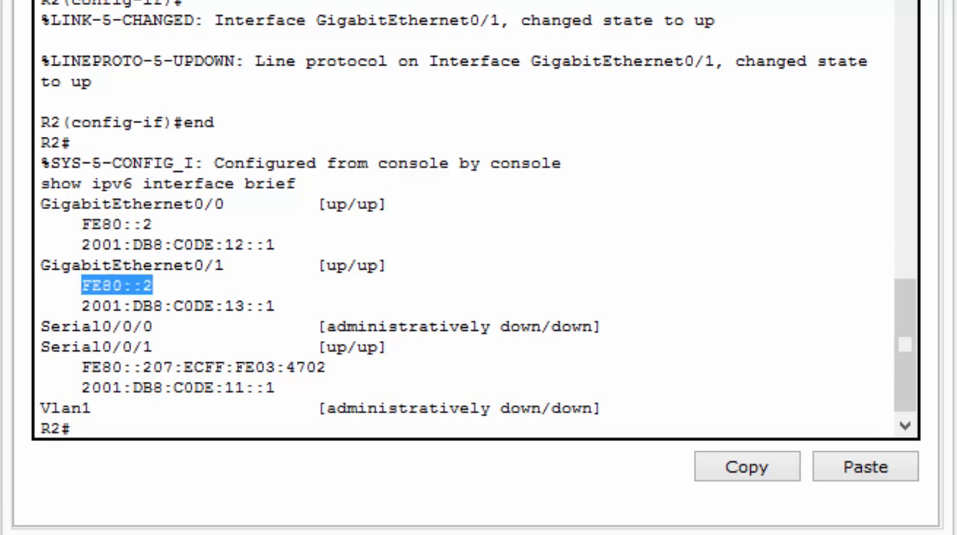
drag(153, 225, 81, 224)
drag(153, 286, 81, 286)
click(72, 428)
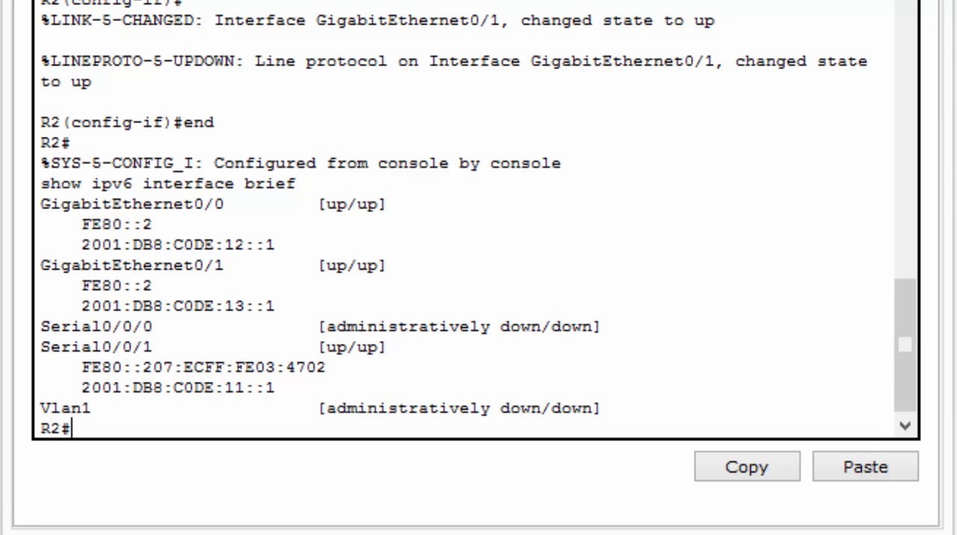
Save R2's running configuration with copy run start, accept the default destination filename, and close the router window
text(copy rub start)
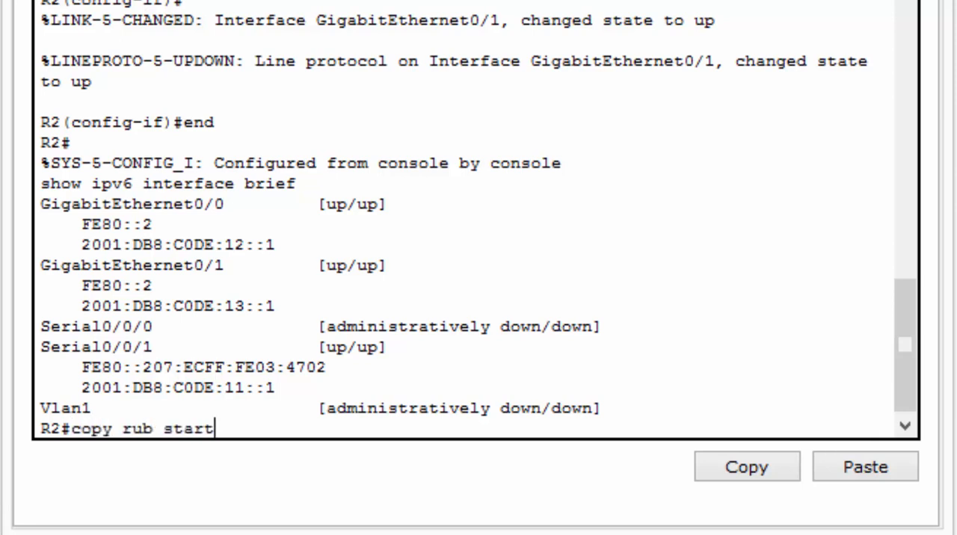
key(Left)
key(Left)
key(Left)
key(Left)
key(Left)
key(Left)
key(BackSpace)
text(n)
key(Return)
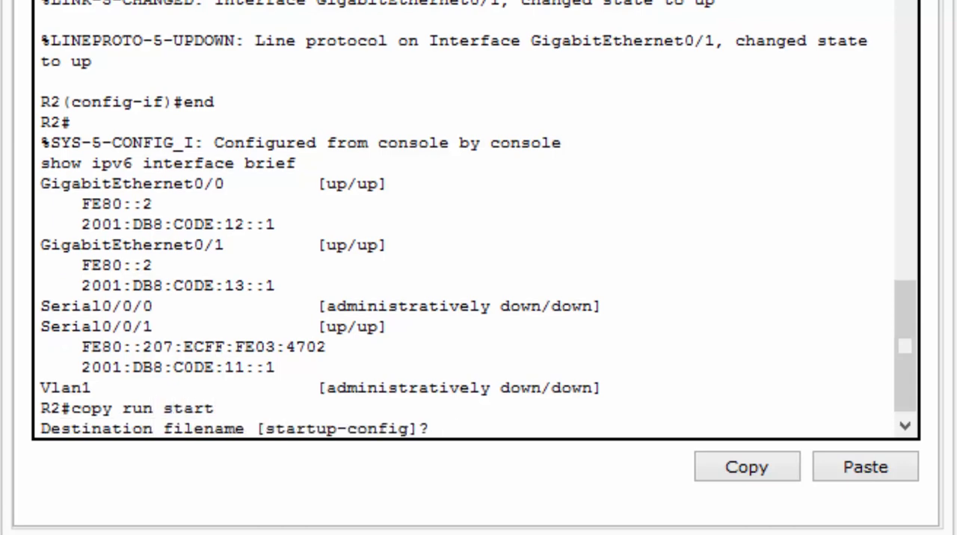
key(Return)
key(Return)
key(Return)
key(Return)
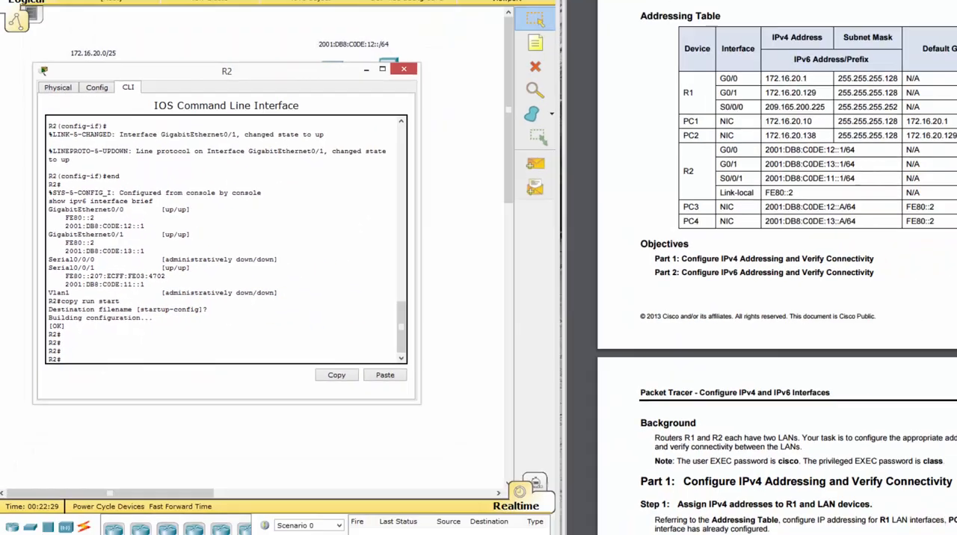
click(403, 69)
Set PC3's static IPv6 address to 2001:db8:c0de:12::A with prefix length 64 in its IP Configuration
click(388, 71)
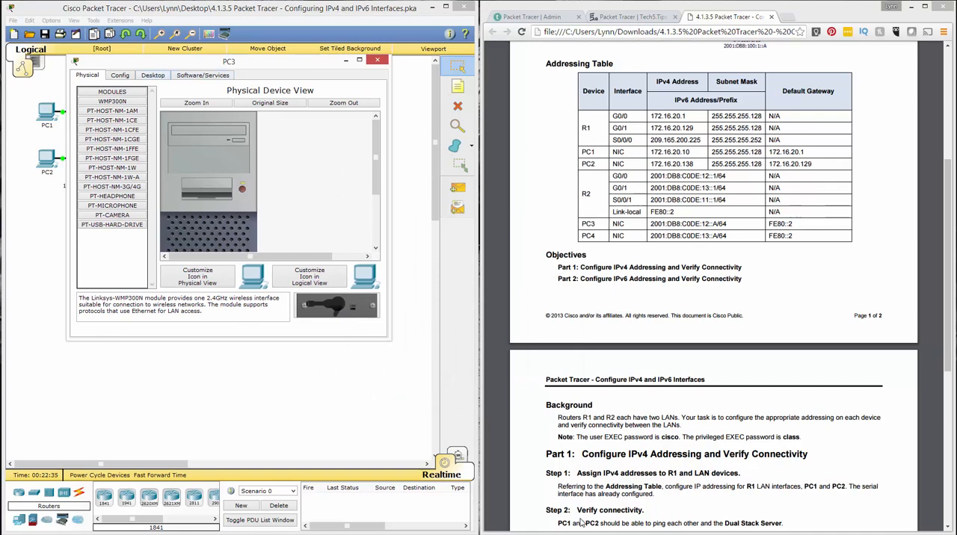
click(153, 76)
click(105, 114)
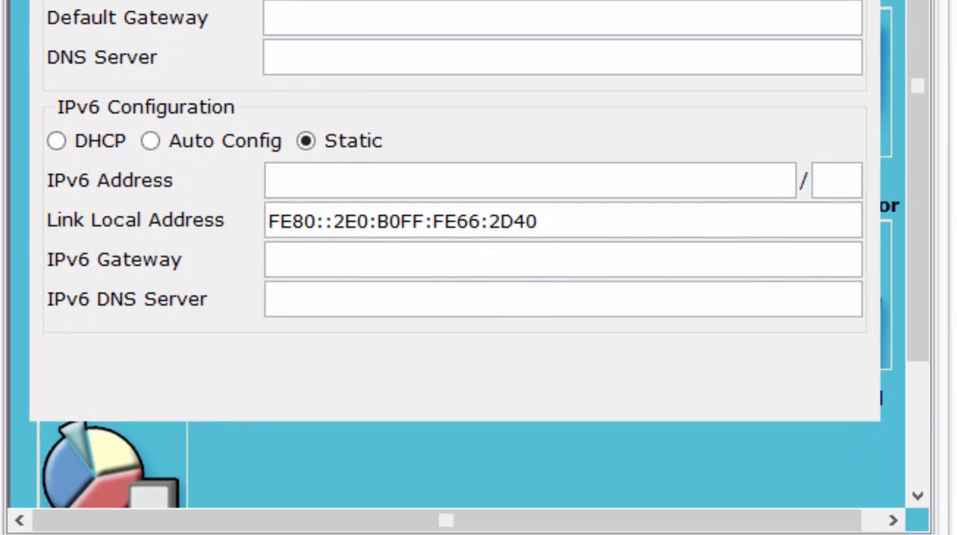
click(314, 181)
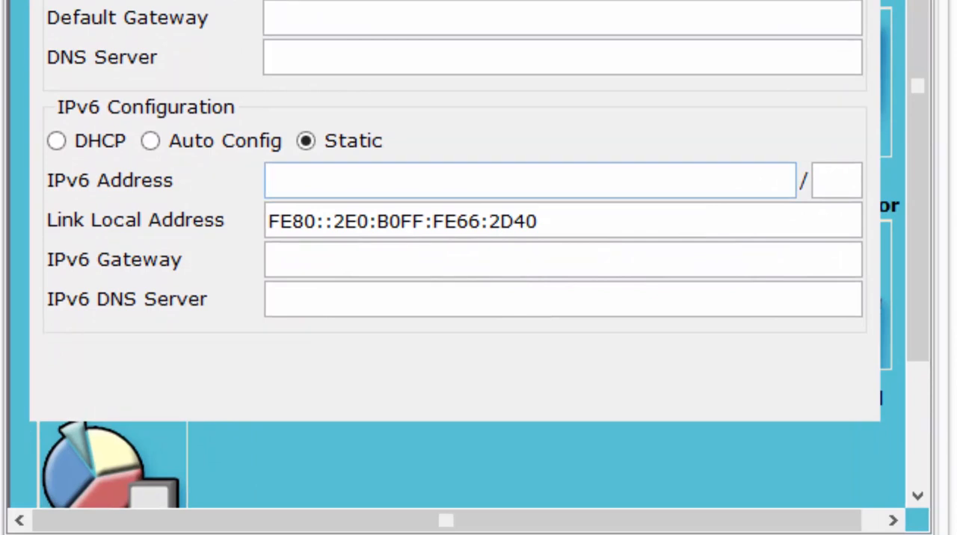
text(201:db)
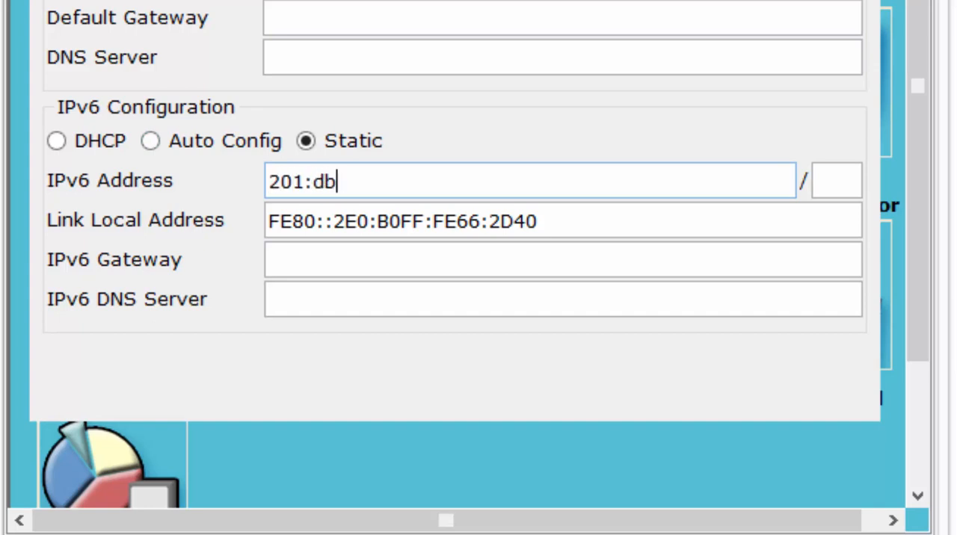
text(8:c0de)
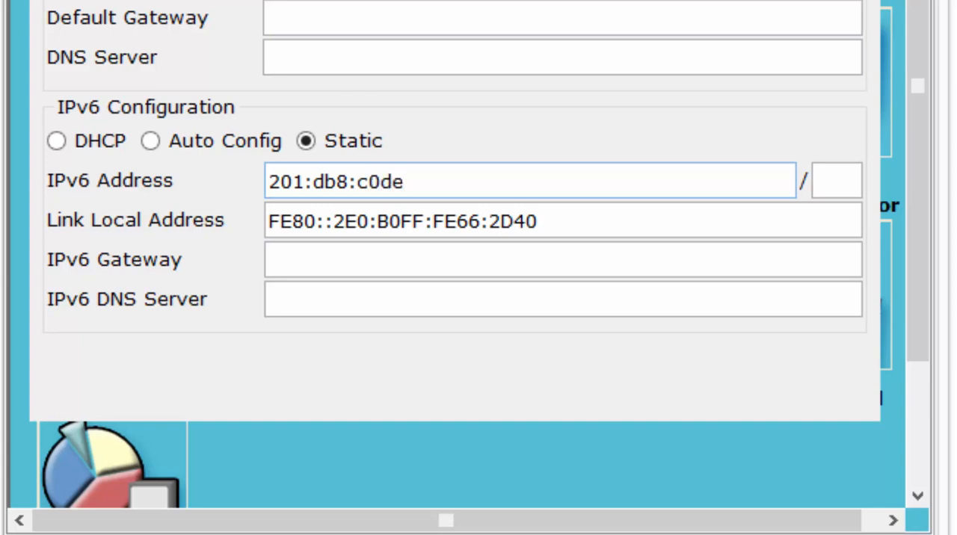
text(:12::A)
key(Tab)
text(64)
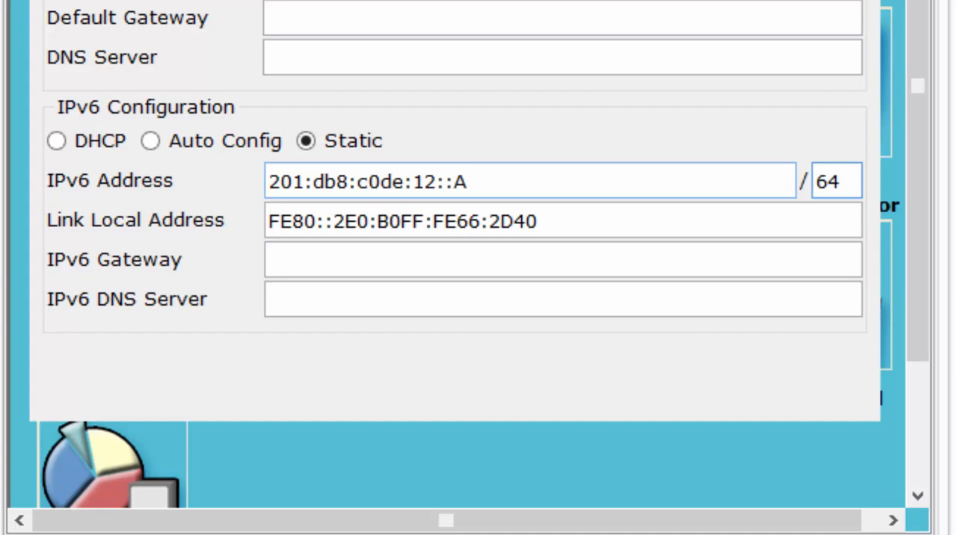
key(ctrl+a)
click(469, 182)
click(281, 182)
text(0)
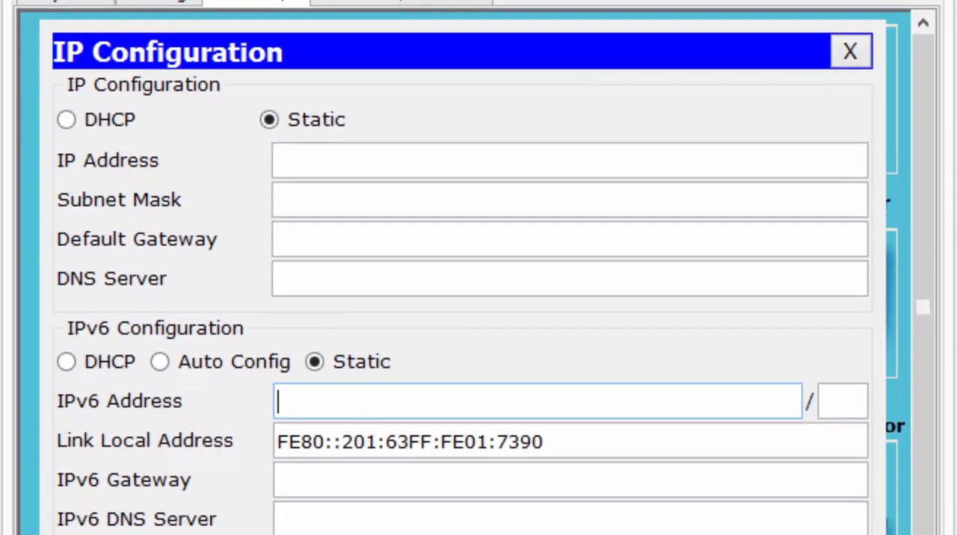
Set PC4's static IPv6 address to 2001:db8:c0de:13::A with prefix length 64
text(2001:db8:)
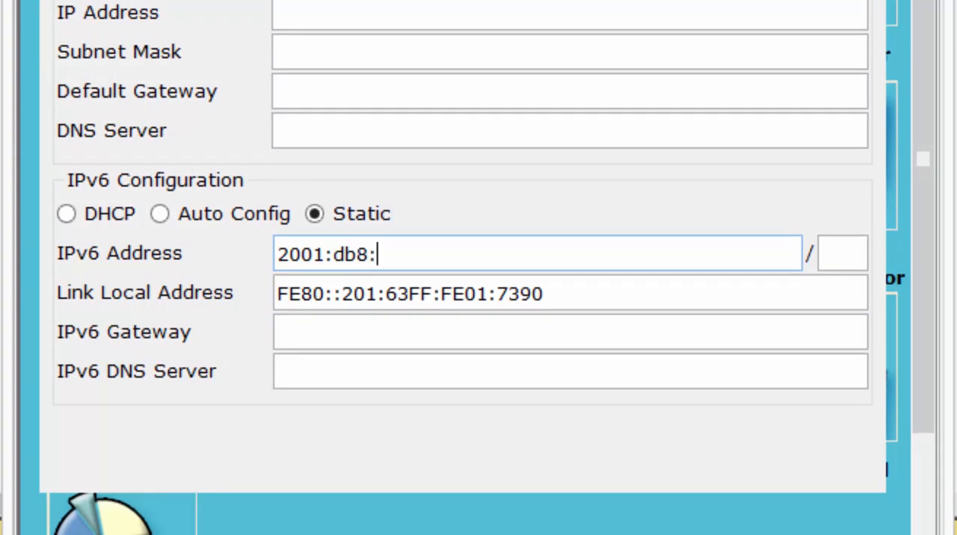
text(c0de)
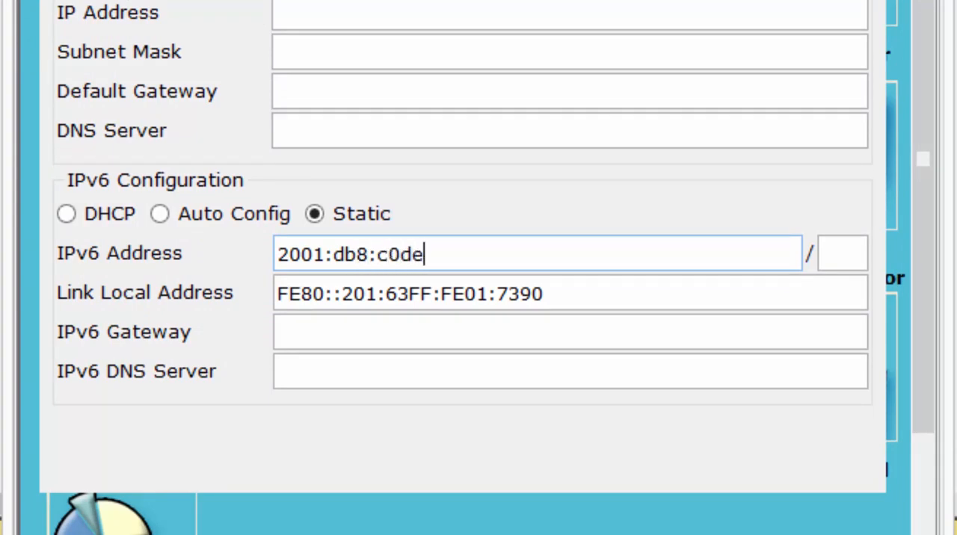
text(:13::A)
click(842, 254)
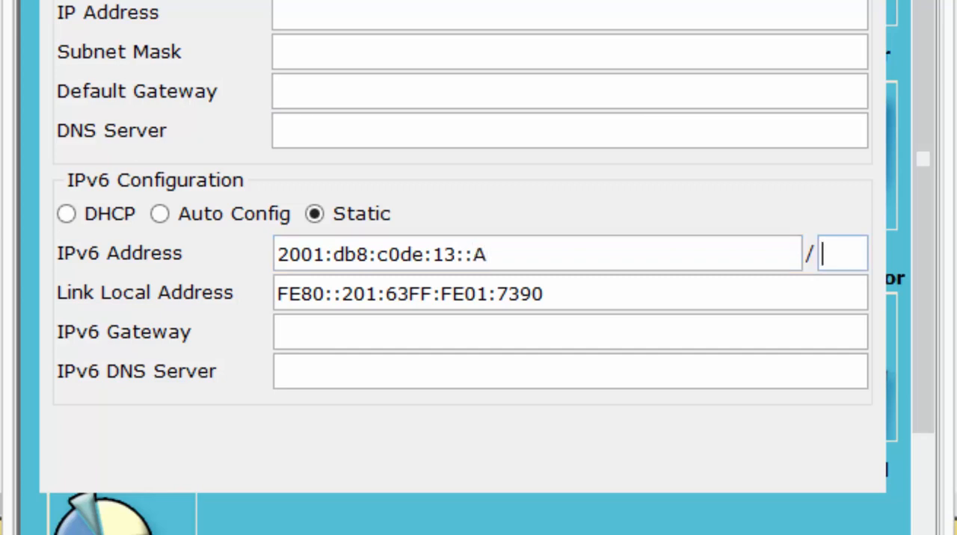
text(64)
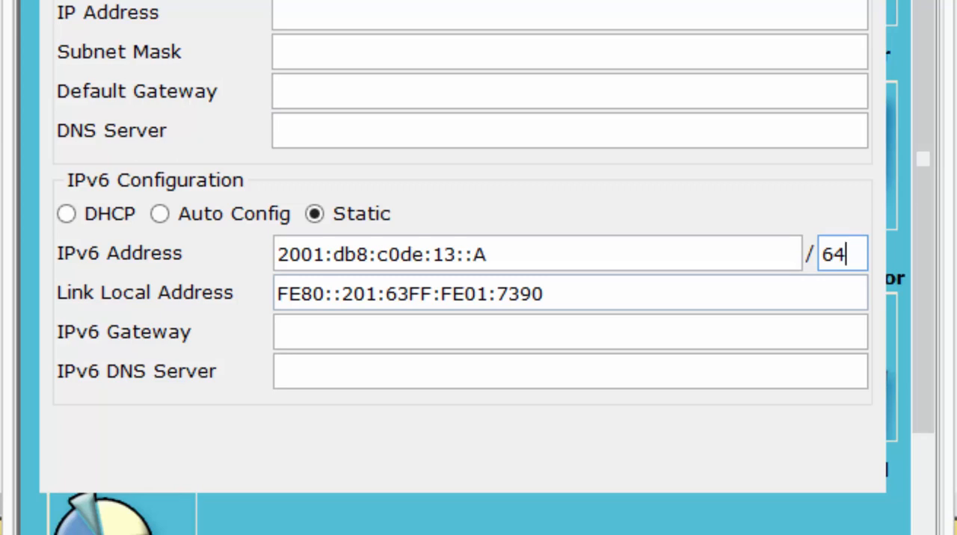
Set PC4's IPv6 gateway to fe80::2 and close its configuration window
click(570, 332)
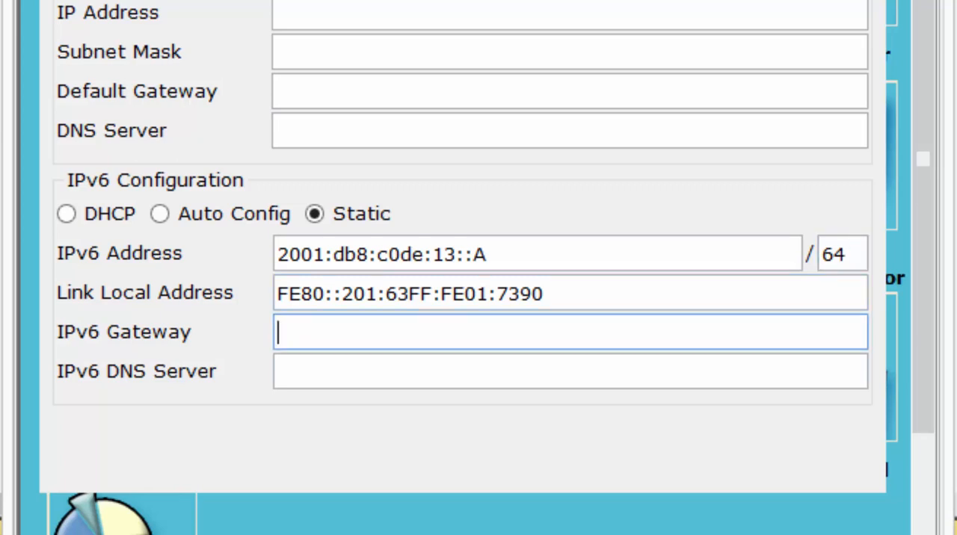
key(alt+Tab)
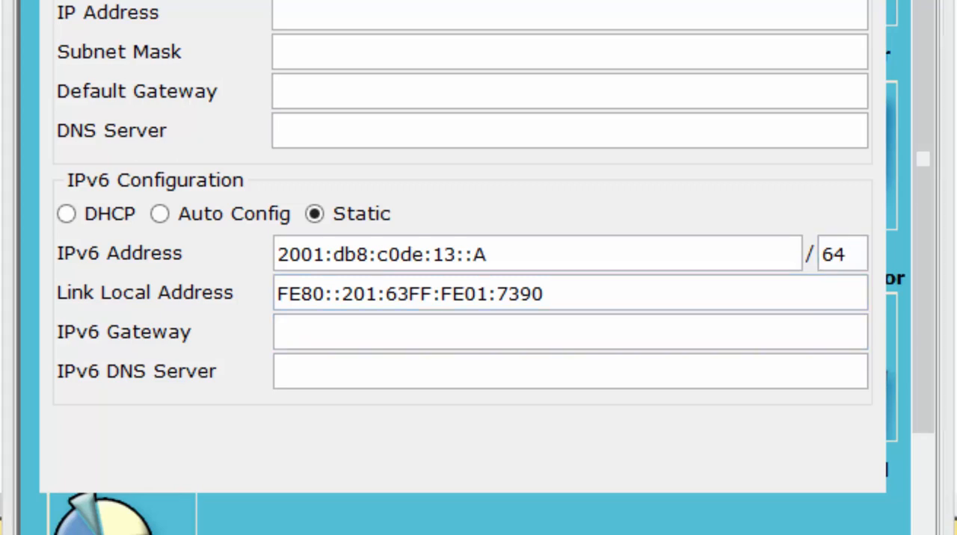
key(alt+Tab)
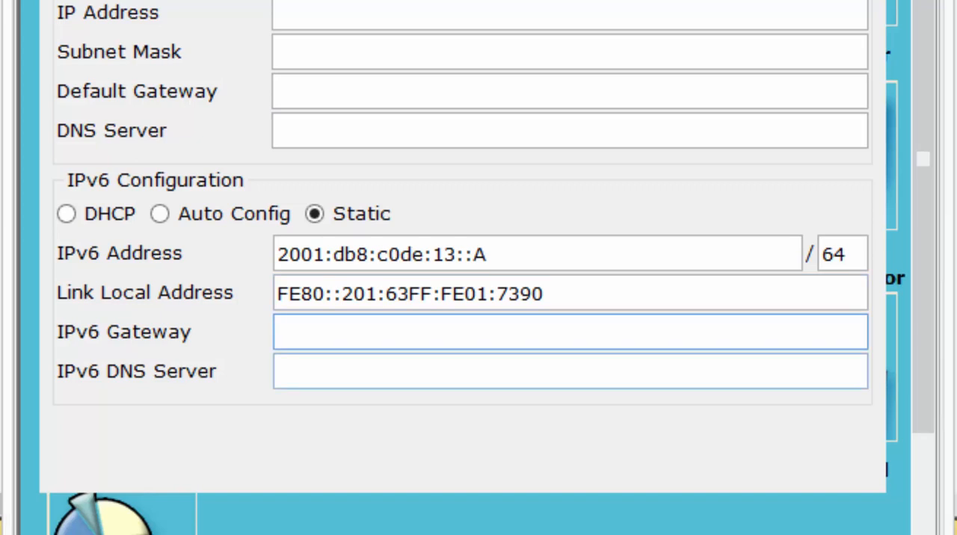
text(fe80)
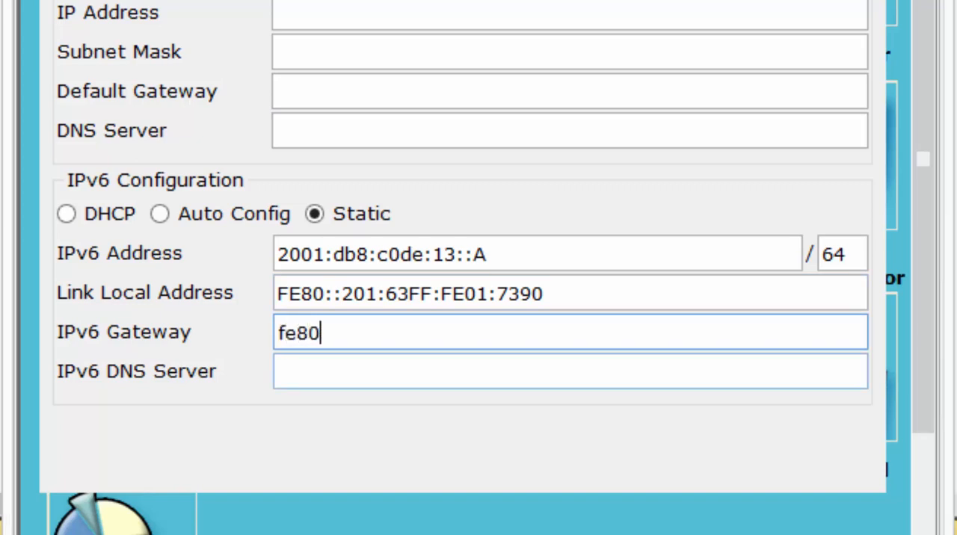
text(::@)
key(BackSpace)
text(2)
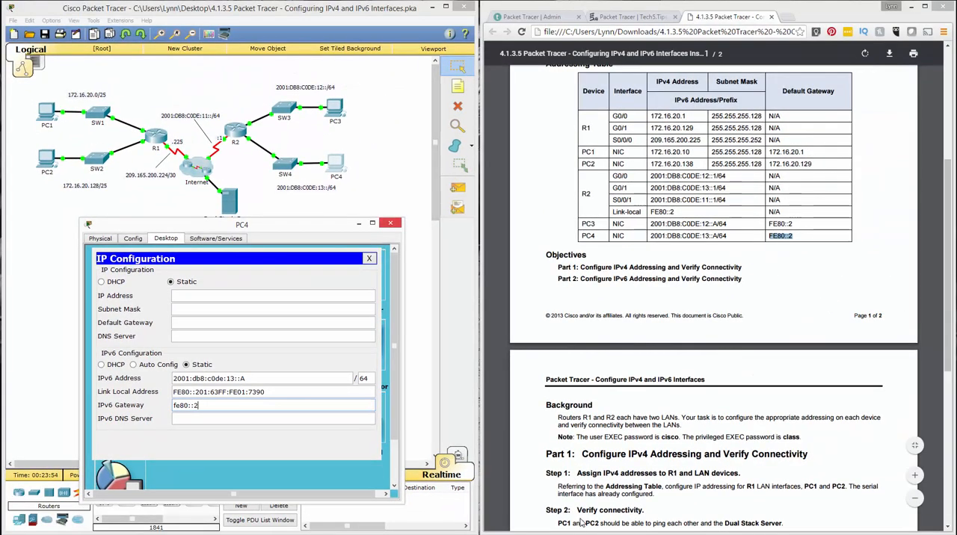
click(390, 223)
Check PC3's IPv6 address and gateway settings, and read the lab's Part 2 instructions for verifying connectivity
double_click(335, 109)
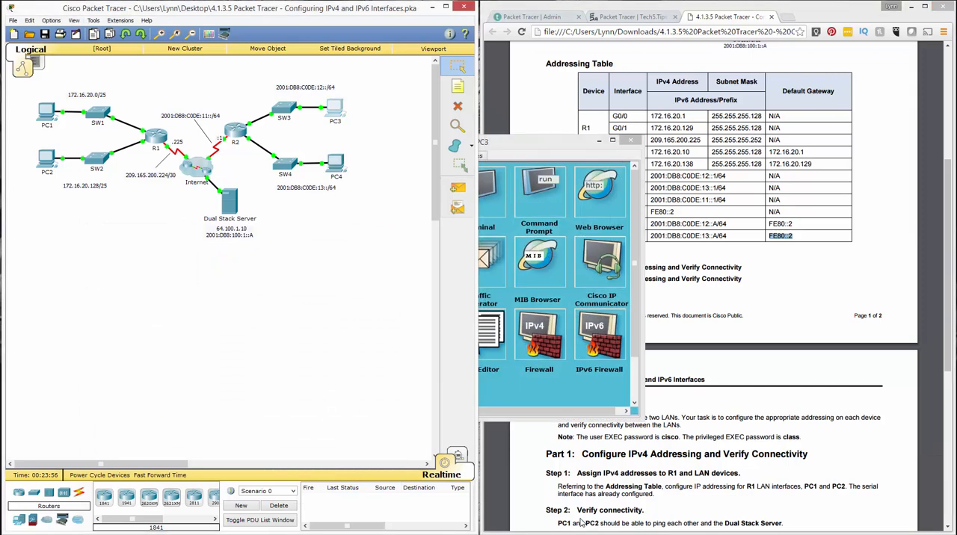
drag(491, 141, 270, 101)
click(138, 151)
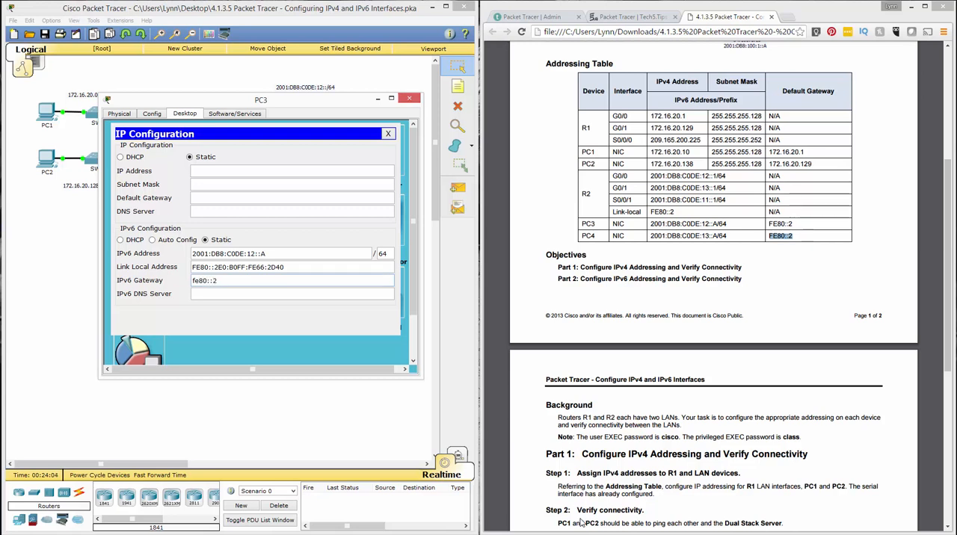
click(409, 98)
click(582, 523)
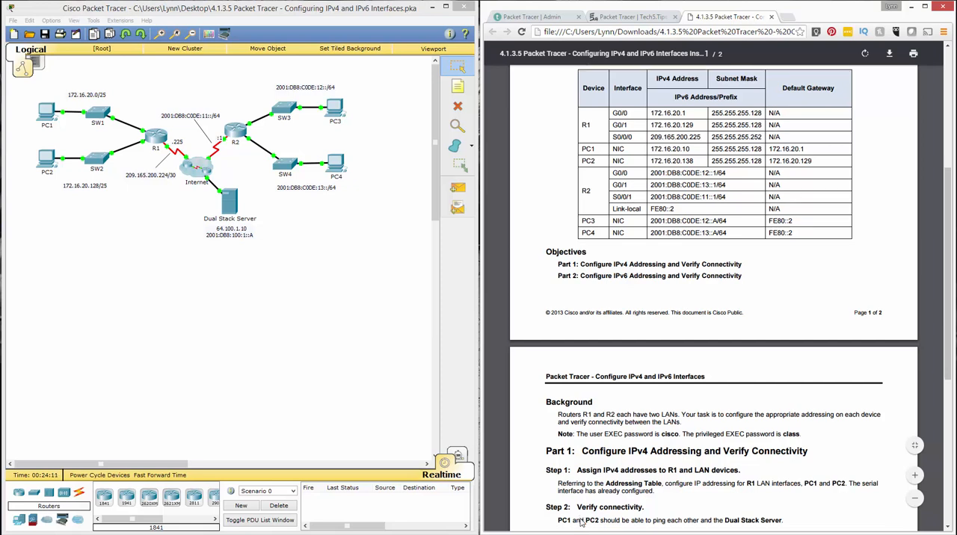
scroll(582, 523, down, 5)
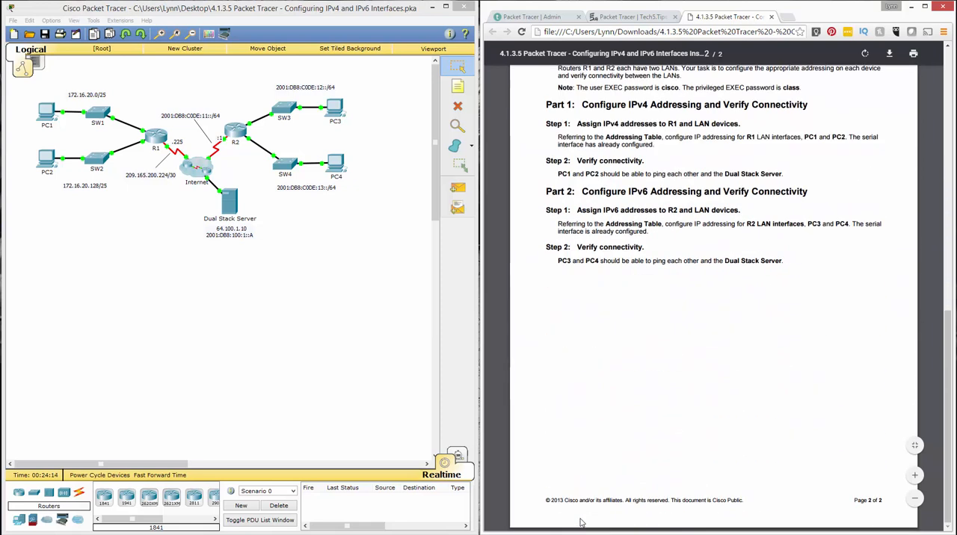
drag(559, 261, 784, 261)
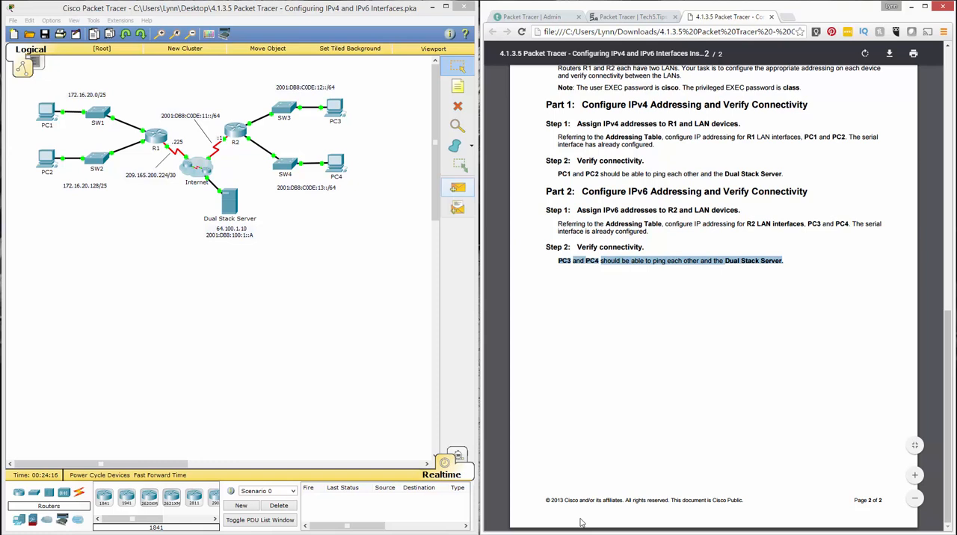
click(582, 523)
scroll(582, 523, up, 5)
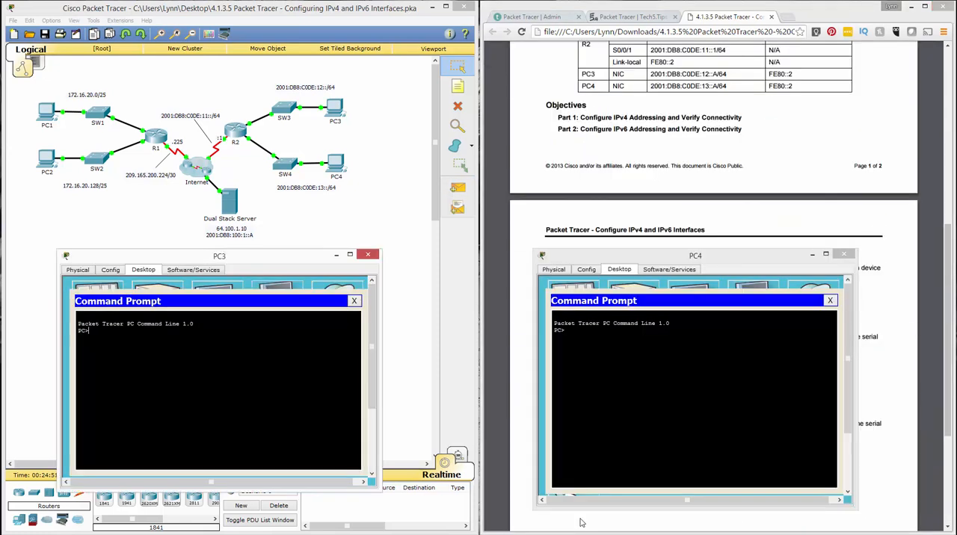
Ping the Dual Stack Server at 2001:db8:100:1::A from PC4's Command Prompt, copying the ping command before running it
text(g )
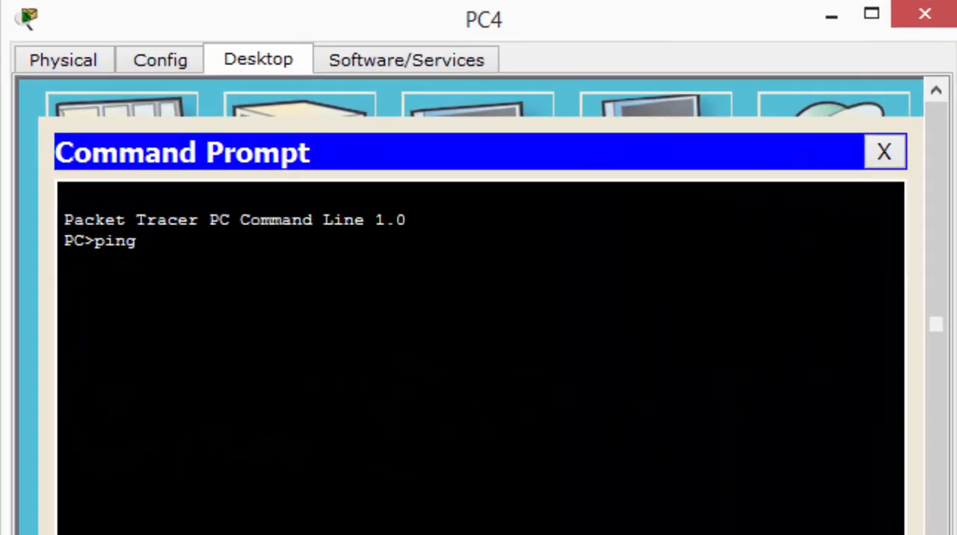
text(2001:db8)
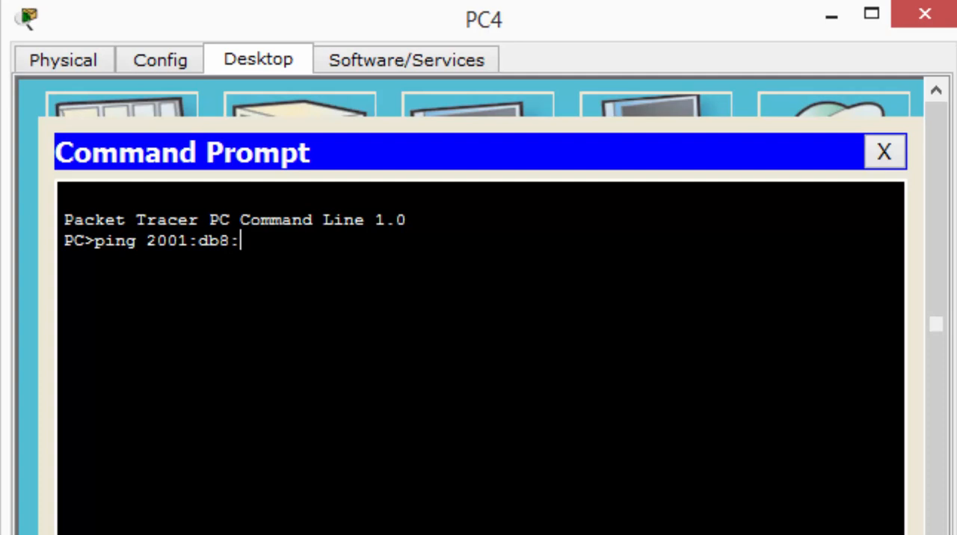
text(:100:1::A)
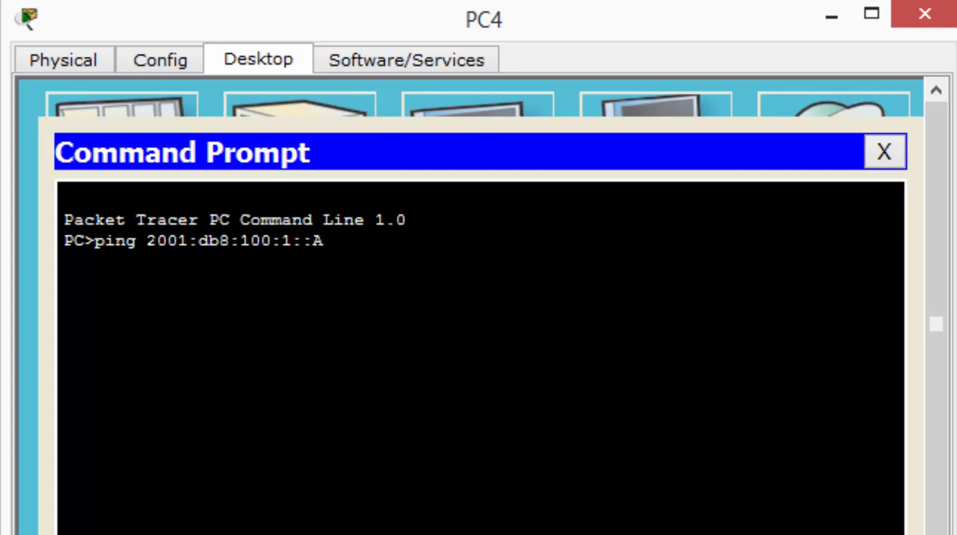
key(shift+Home)
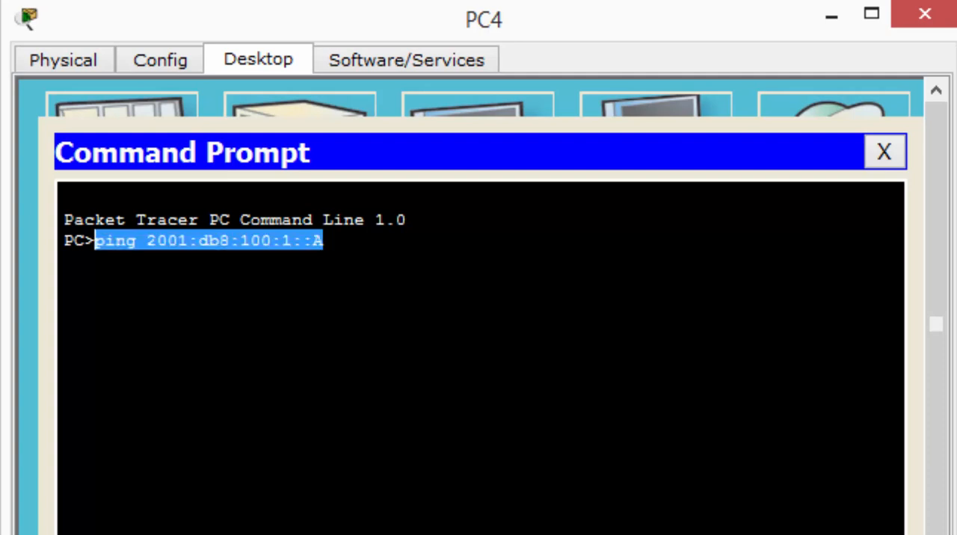
right_click(193, 246)
click(254, 261)
key(Return)
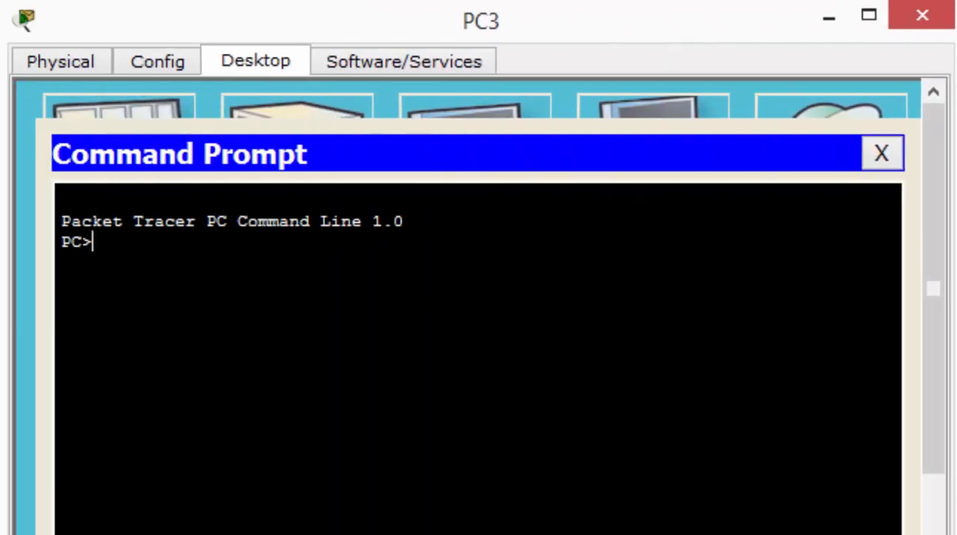
Ping the Dual Stack Server at 2001:db8:100:1::A from PC3's Command Prompt, reusing the copied ping command
right_click(664, 260)
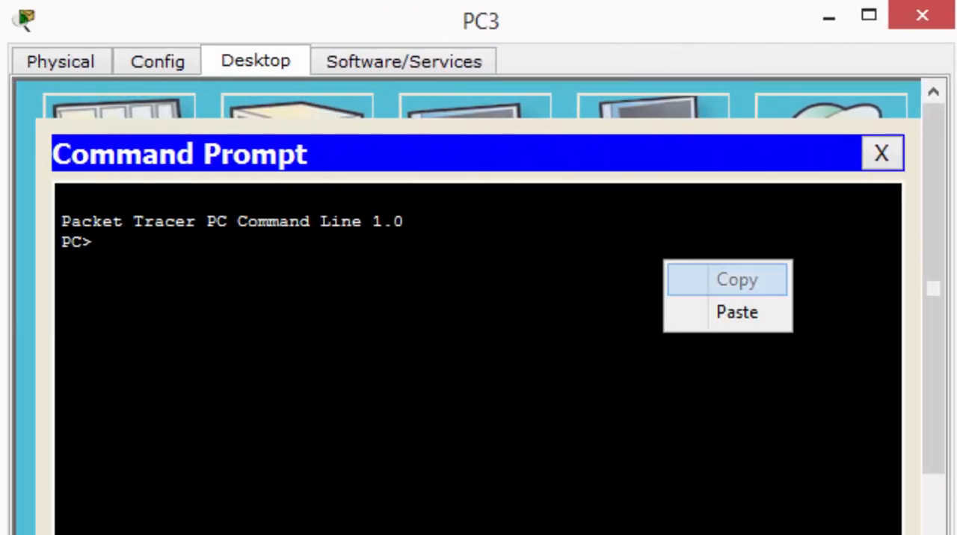
click(732, 312)
key(Return)
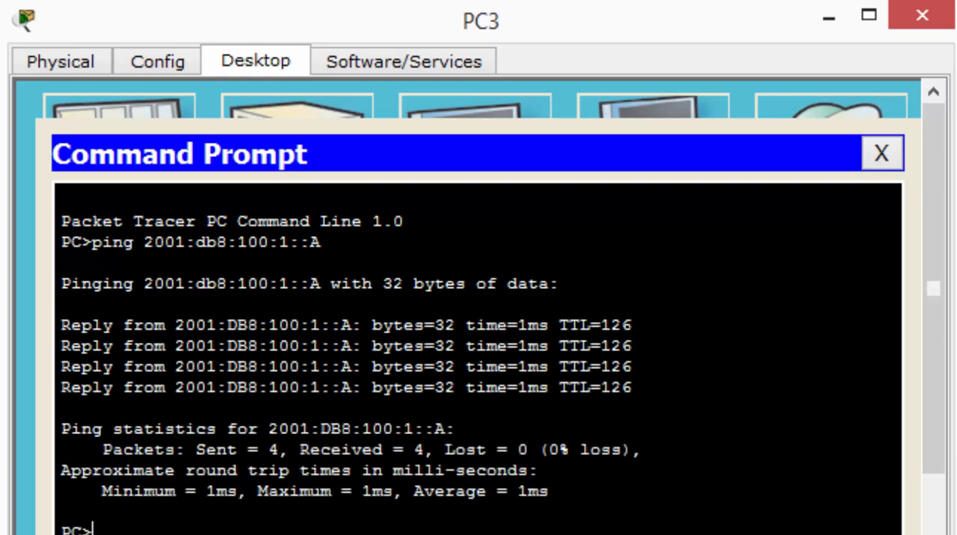
Ping PC4 at 2001:db8:c0de:13::A from PC3's Command Prompt
text(ping )
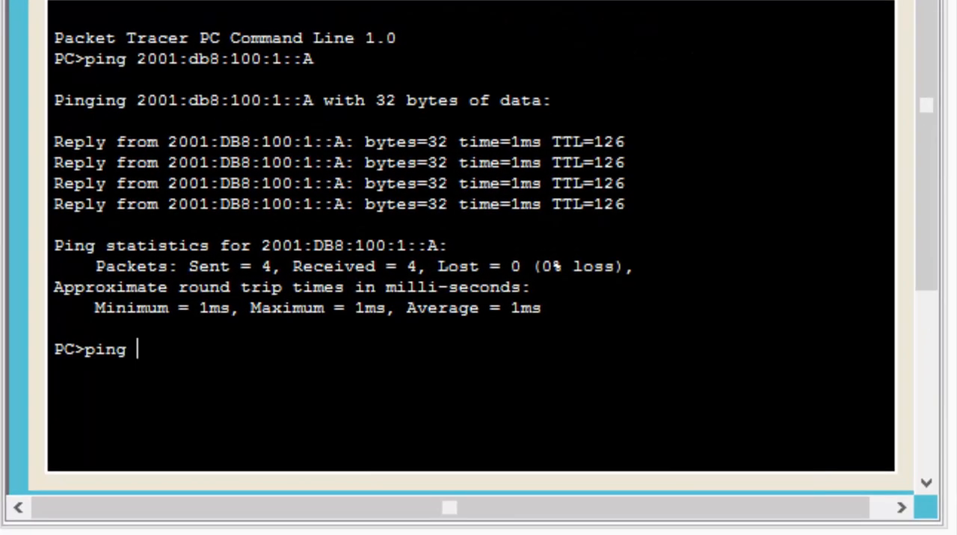
text(2001:d)
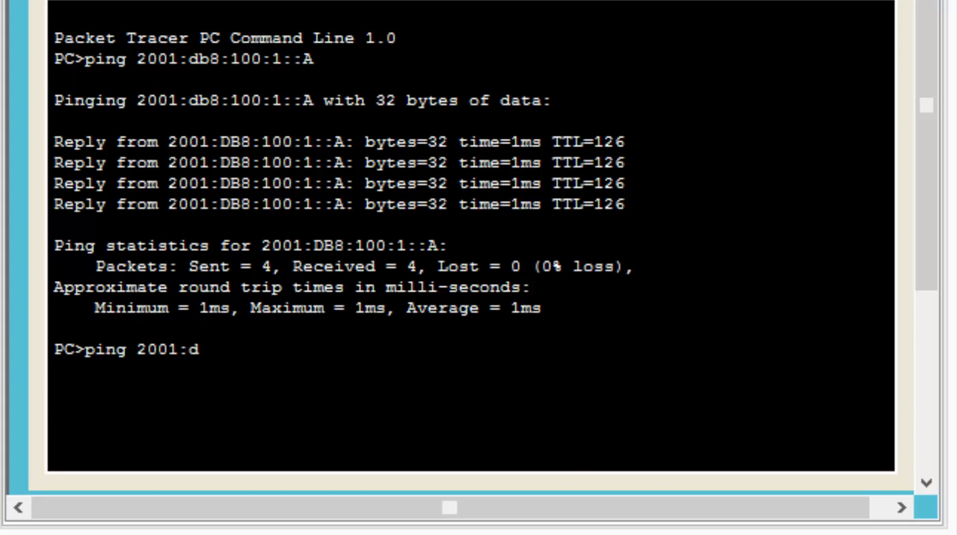
text(b8:c0de)
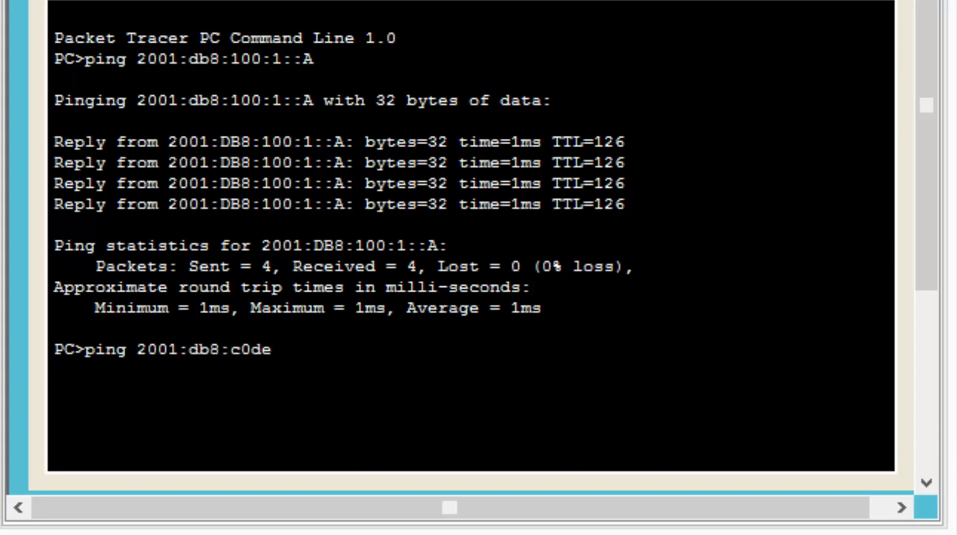
text(:13::A)
key(Return)
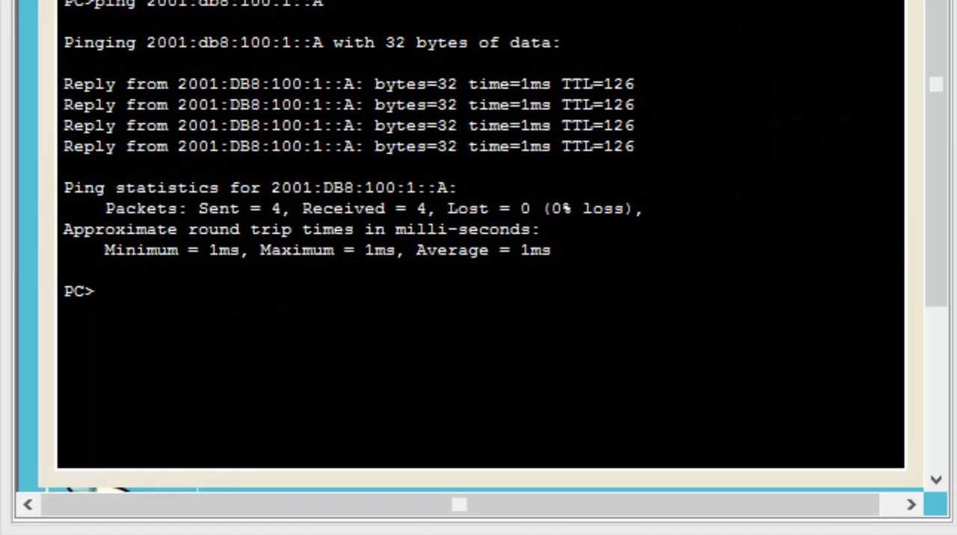
Ping PC3 at 2001:db8:c0de:12::A from PC4's Command Prompt, pasting the copied server ping and editing its address
right_click(453, 323)
click(526, 376)
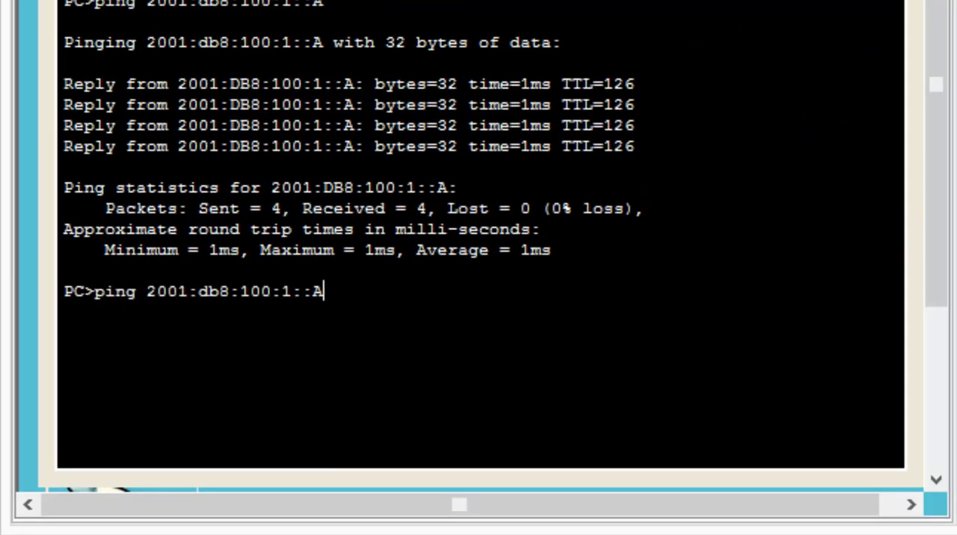
key(Left)
key(Left)
key(Left)
key(Left)
key(Left)
key(Left)
key(Right)
key(Right)
key(Right)
key(Right)
key(Right)
key(Left)
key(Left)
key(Left)
key(Left)
key(Right)
key(Right)
key(BackSpace)
key(BackSpace)
key(BackSpace)
text(code)
key(Right)
key(Left)
key(Left)
key(Left)
key(BackSpace)
text(0)
key(Right)
key(Right)
key(Right)
key(Right)
text(2)
key(Right)
key(Return)
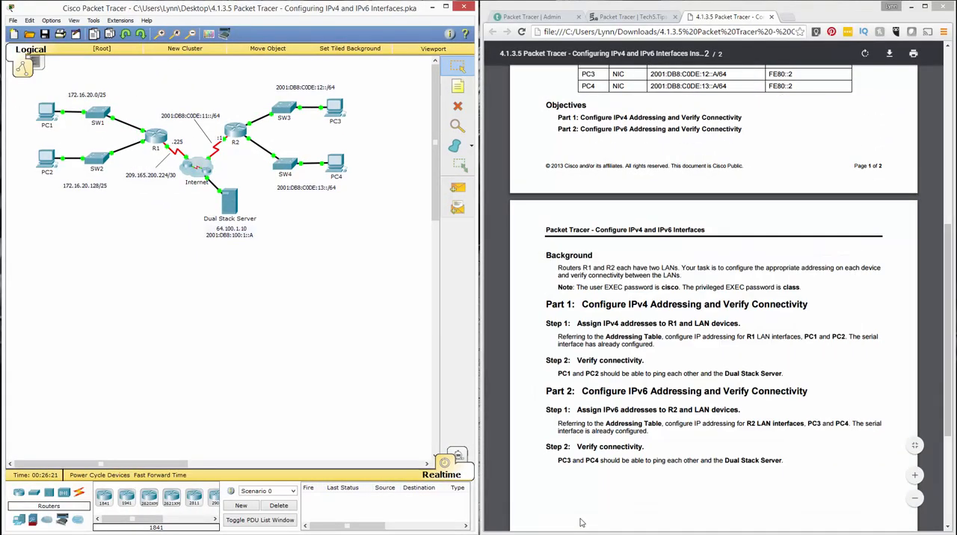
Bring the PT Activity instructions window to the front, enlarge it, and check the activity results
mouse_move(581, 523)
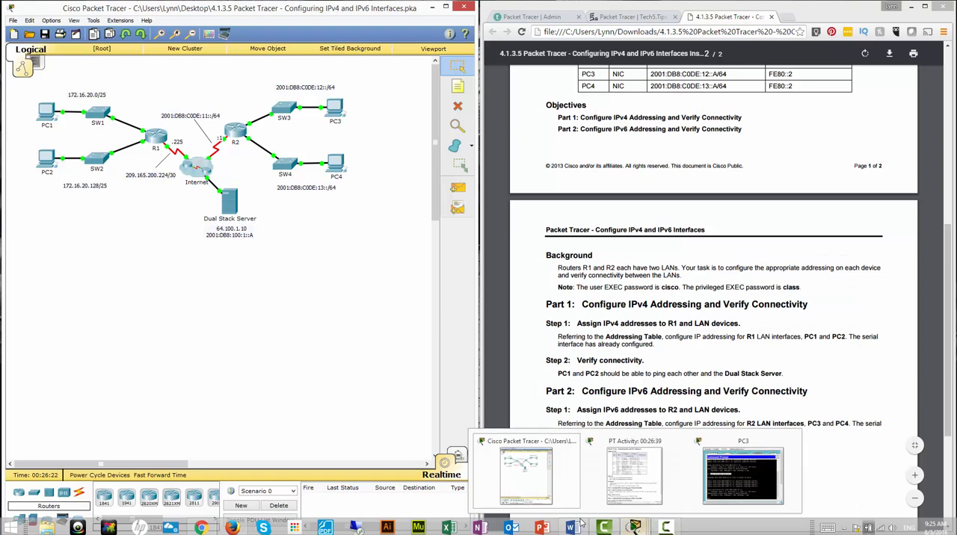
click(581, 523)
mouse_move(483, 53)
mouse_down()
mouse_move(228, 24)
mouse_move(239, 20)
mouse_up()
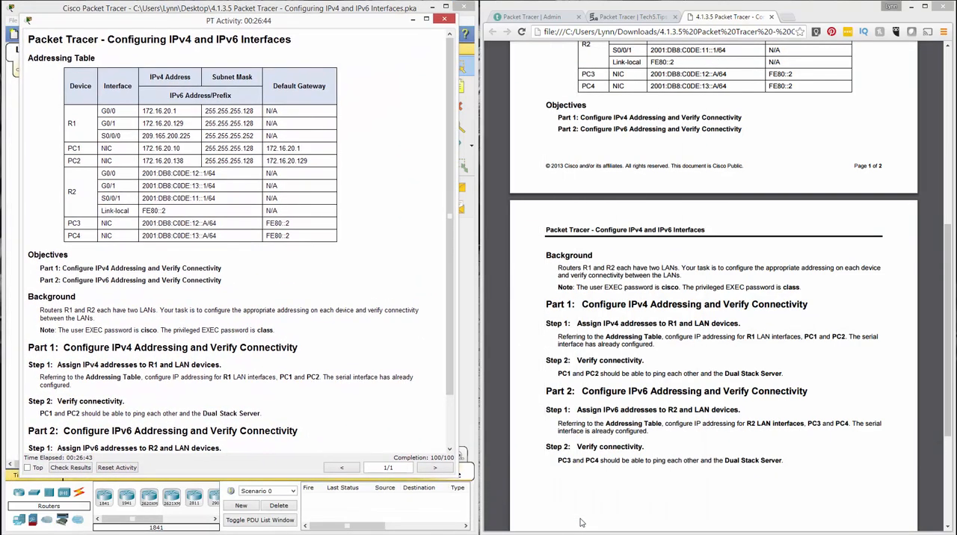
drag(457, 478, 477, 517)
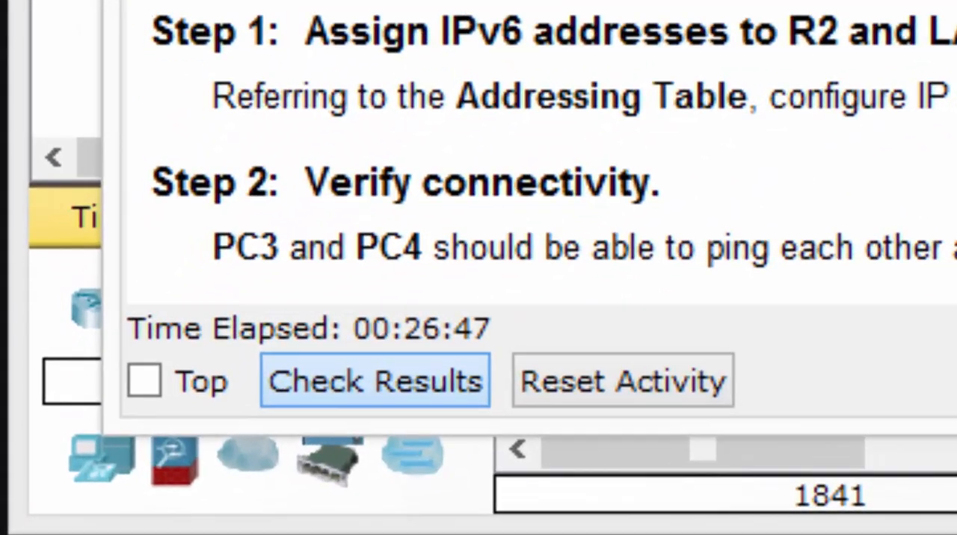
click(273, 423)
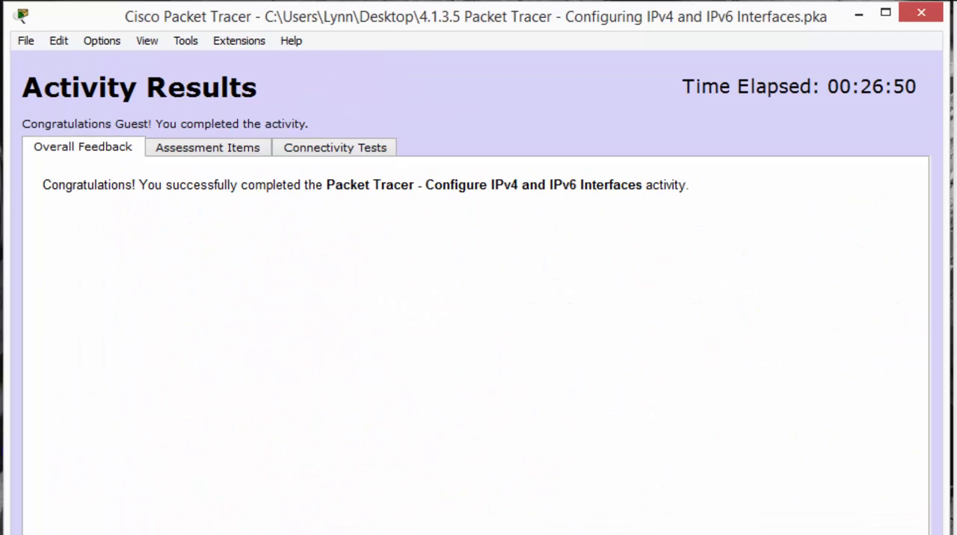
Review the overall feedback and the assessment items with their scores in the activity results
drag(43, 184, 688, 185)
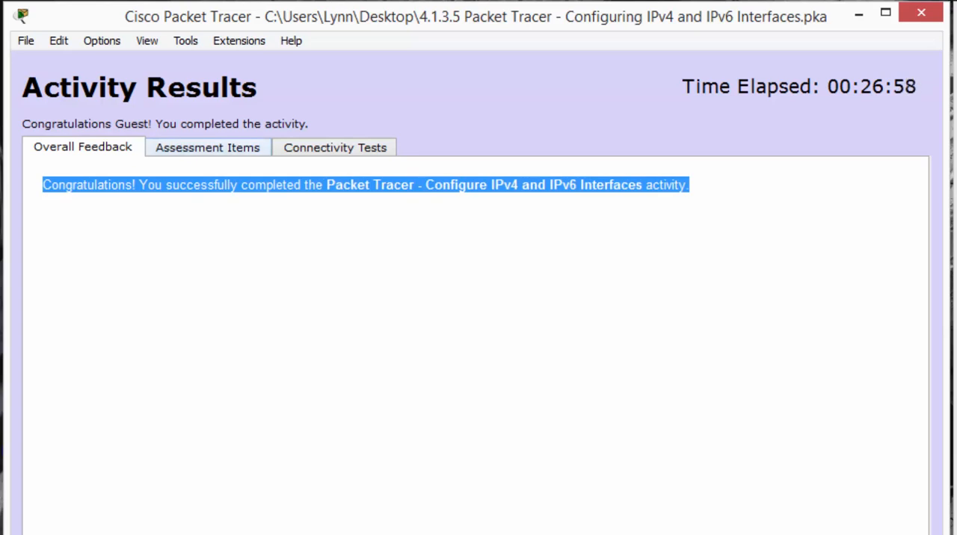
click(208, 148)
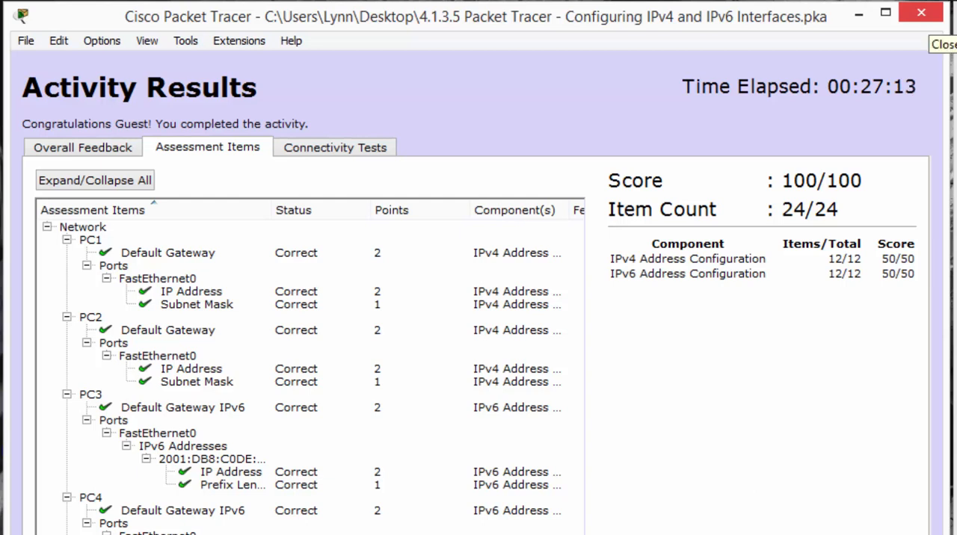
click(924, 14)
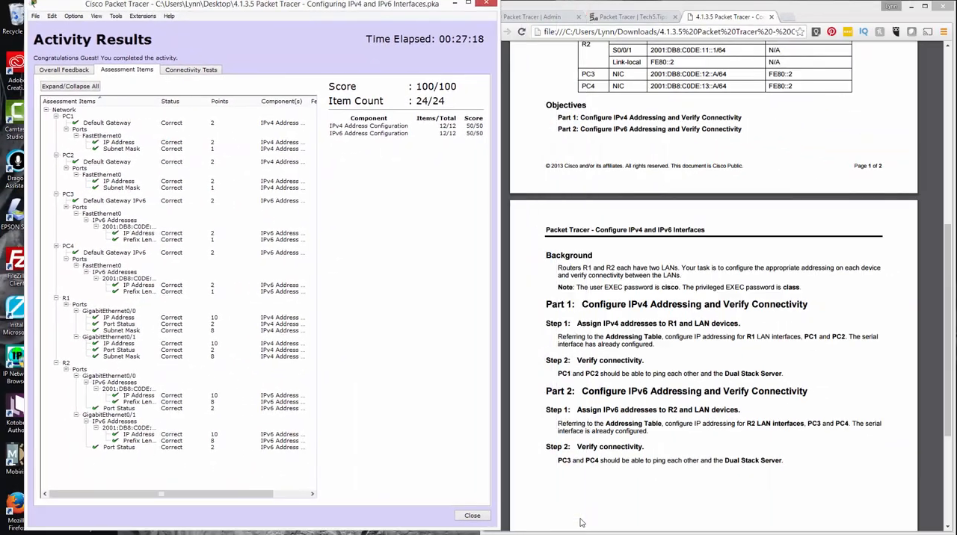
drag(261, 4, 240, 9)
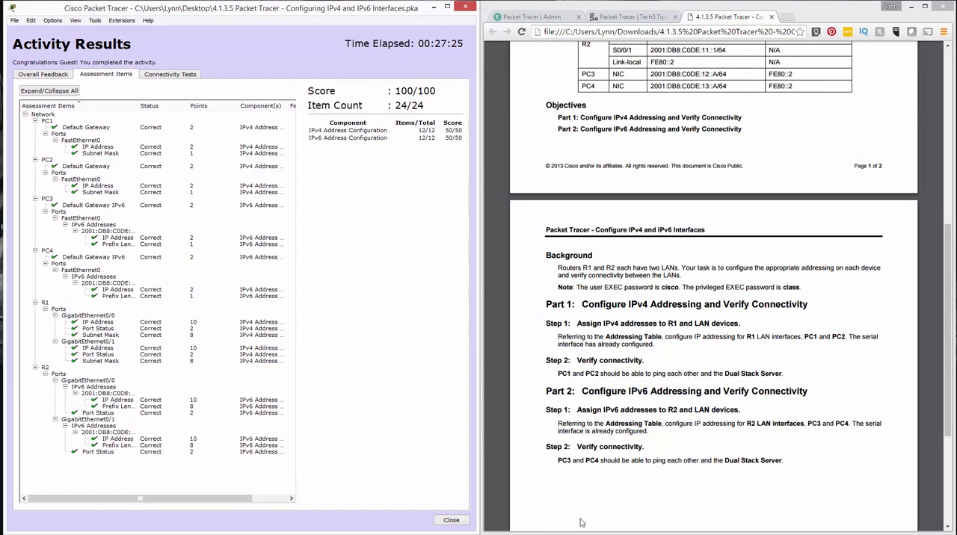